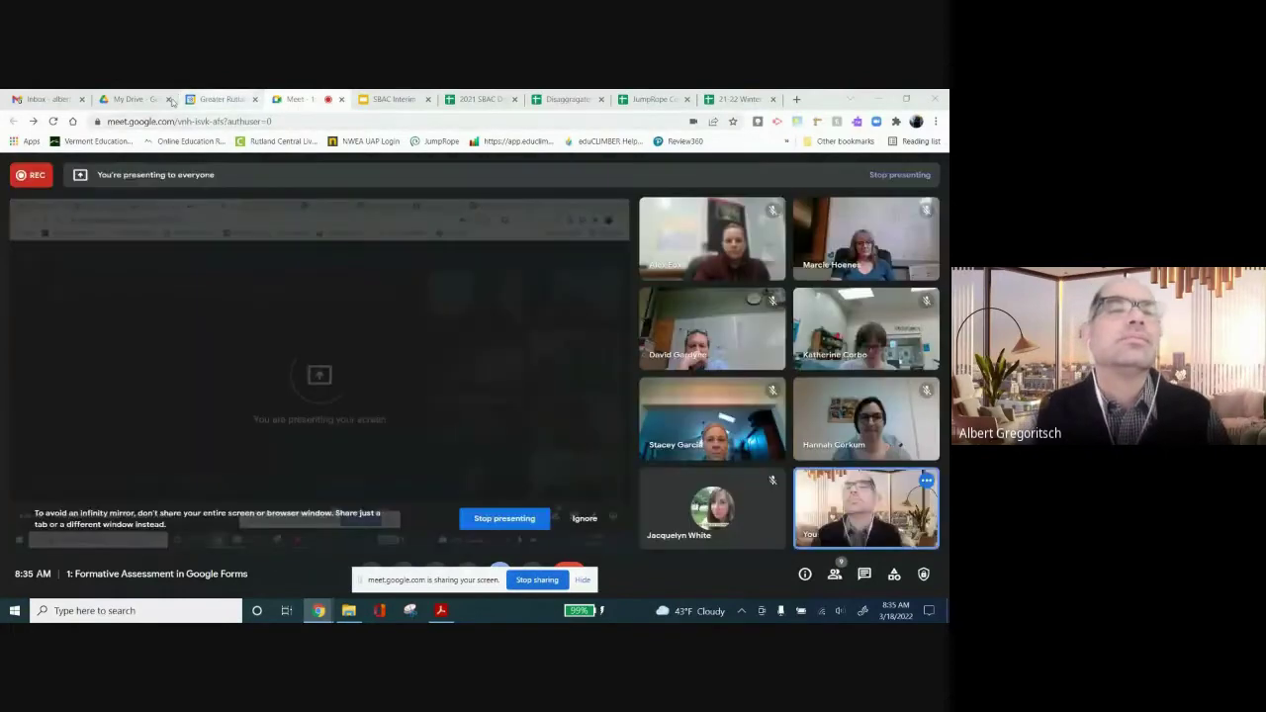
Switch the shared screen from Meet to the Google Drive My Drive tab
left_click(128, 99)
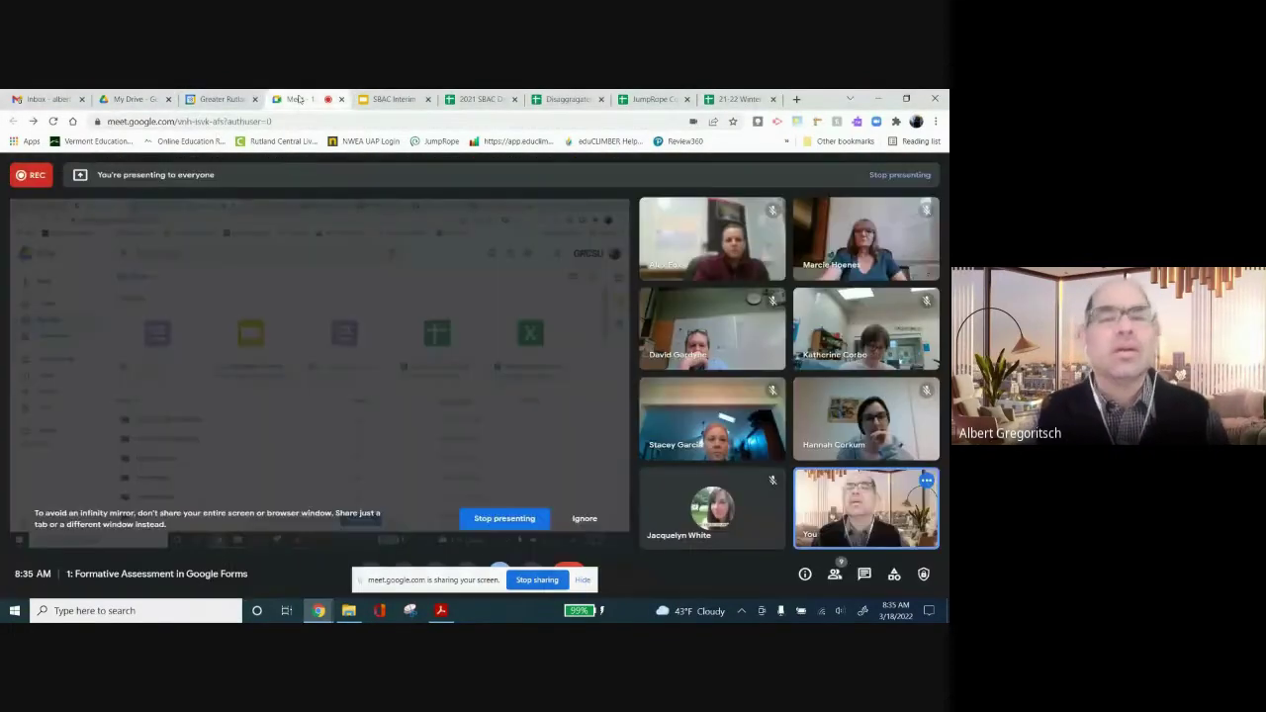
left_click(308, 100)
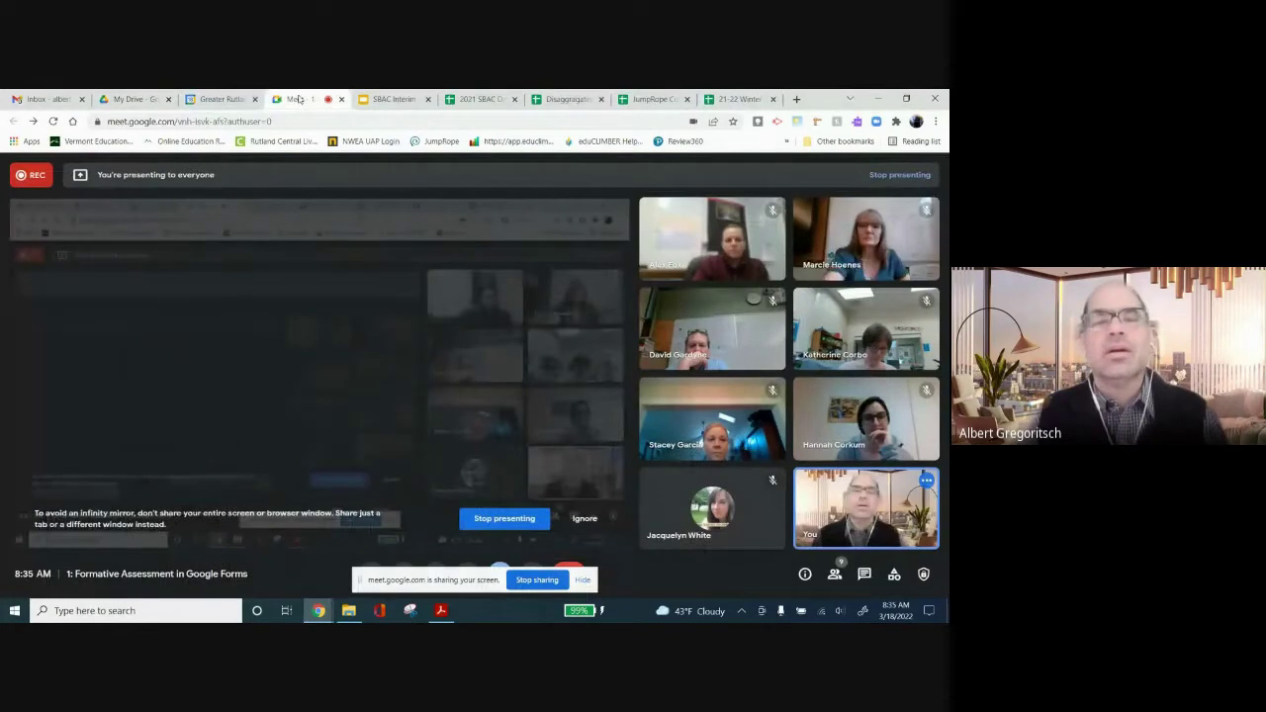
left_click(132, 100)
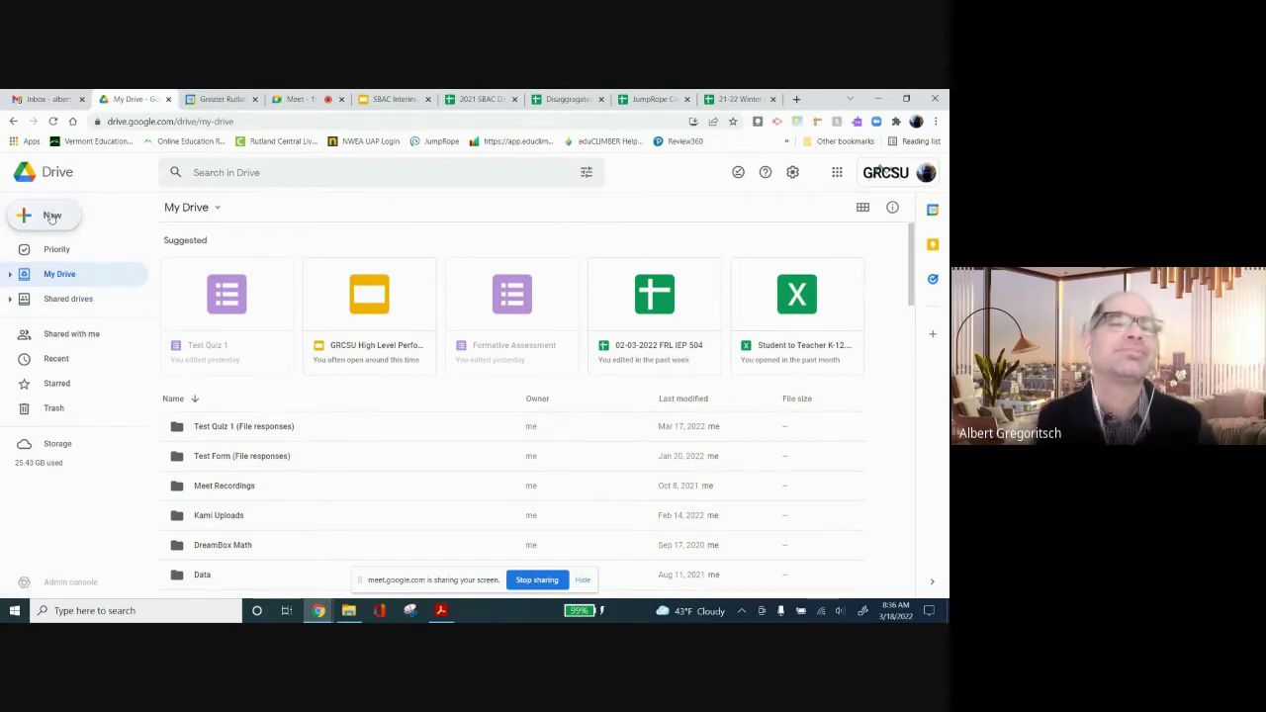
Create a new blank Google Form from Drive's New menu and bring up its Untitled form tab
left_click(52, 216)
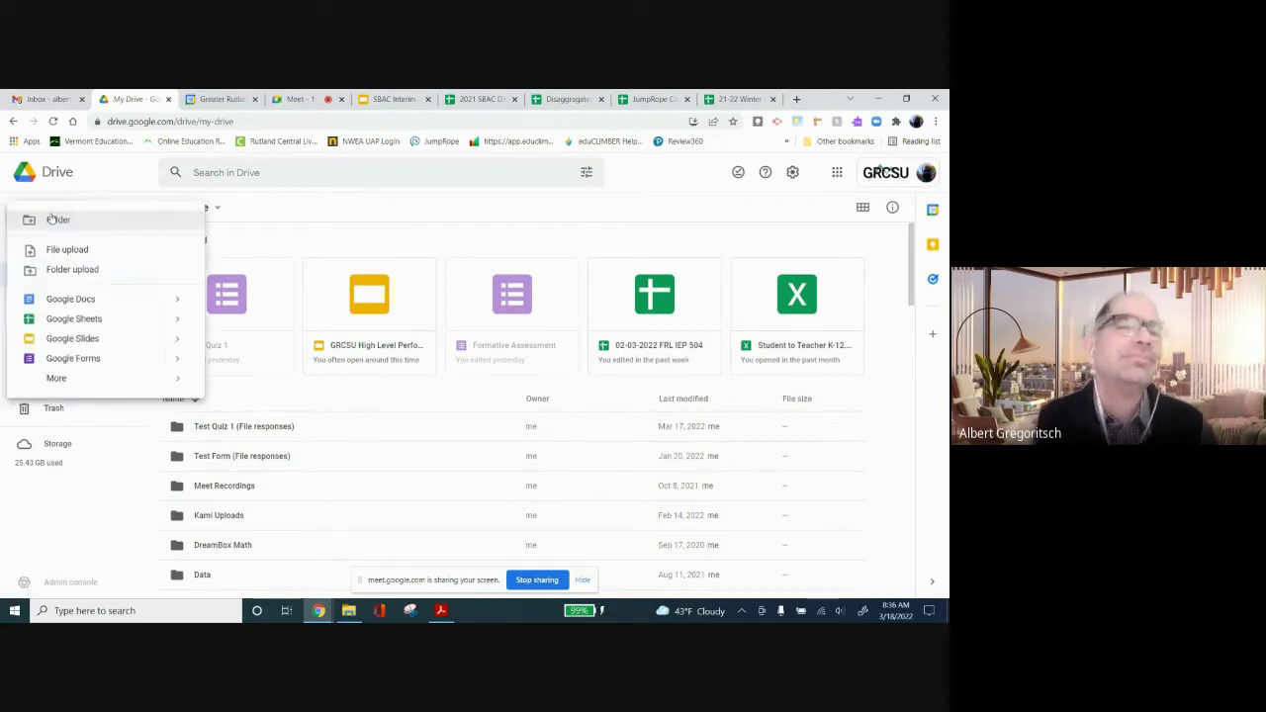
left_click(66, 360)
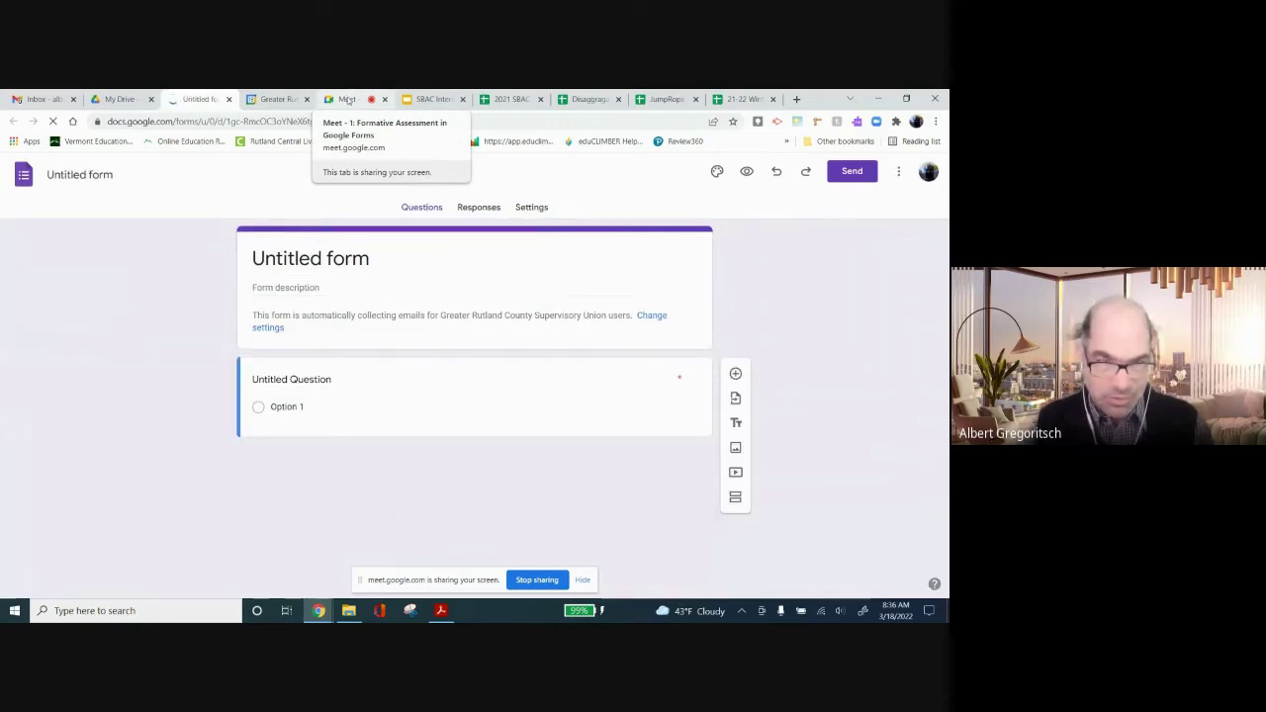
left_click_drag(348, 98, 947, 198)
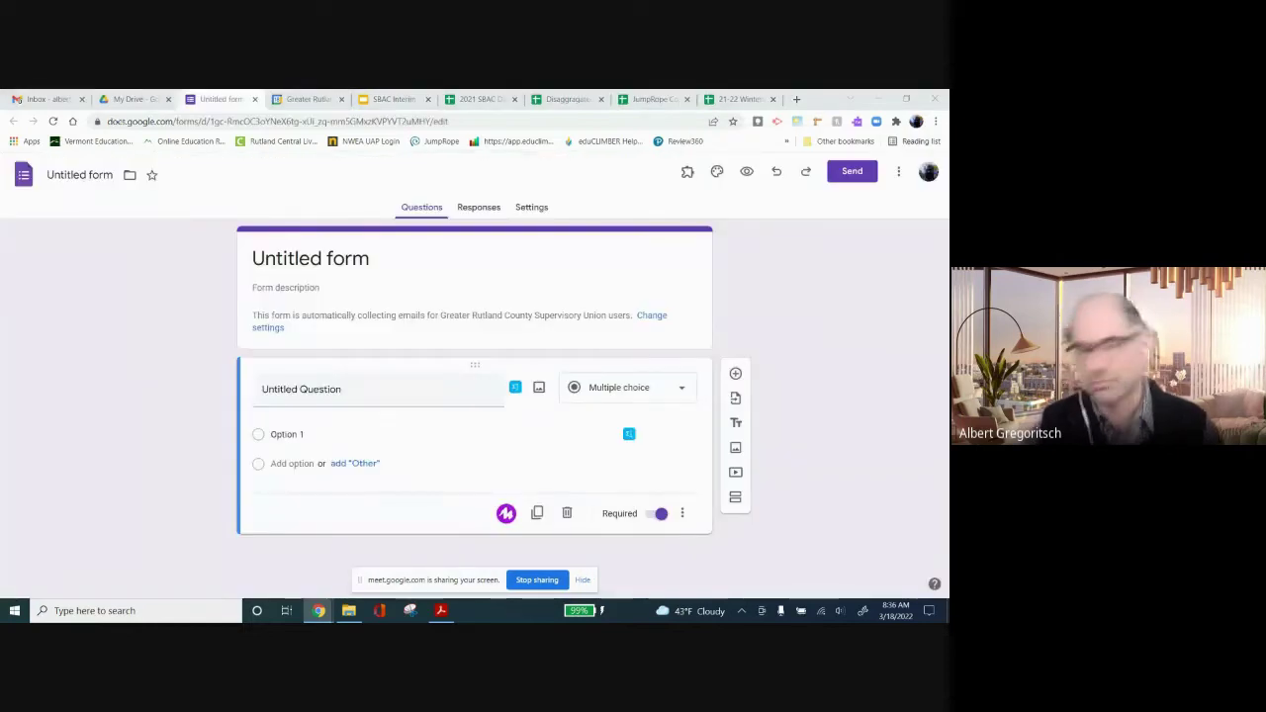
left_click(129, 99)
left_click(263, 198)
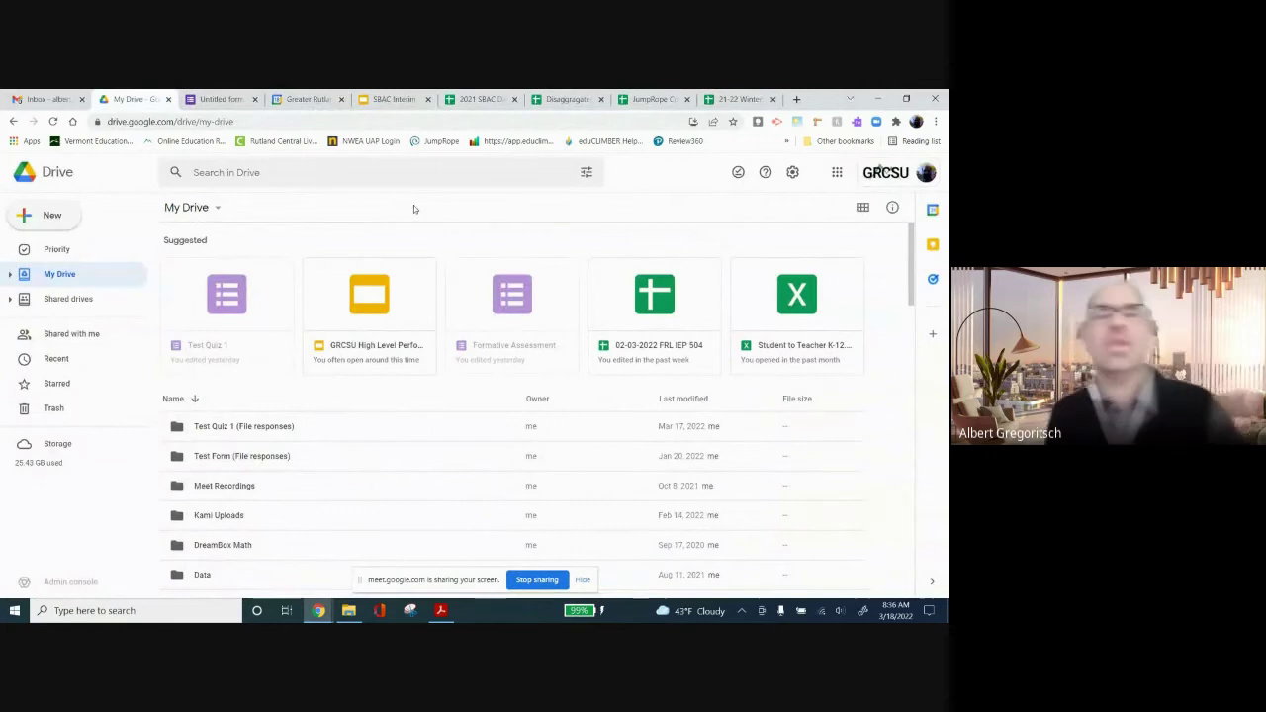
left_click(220, 99)
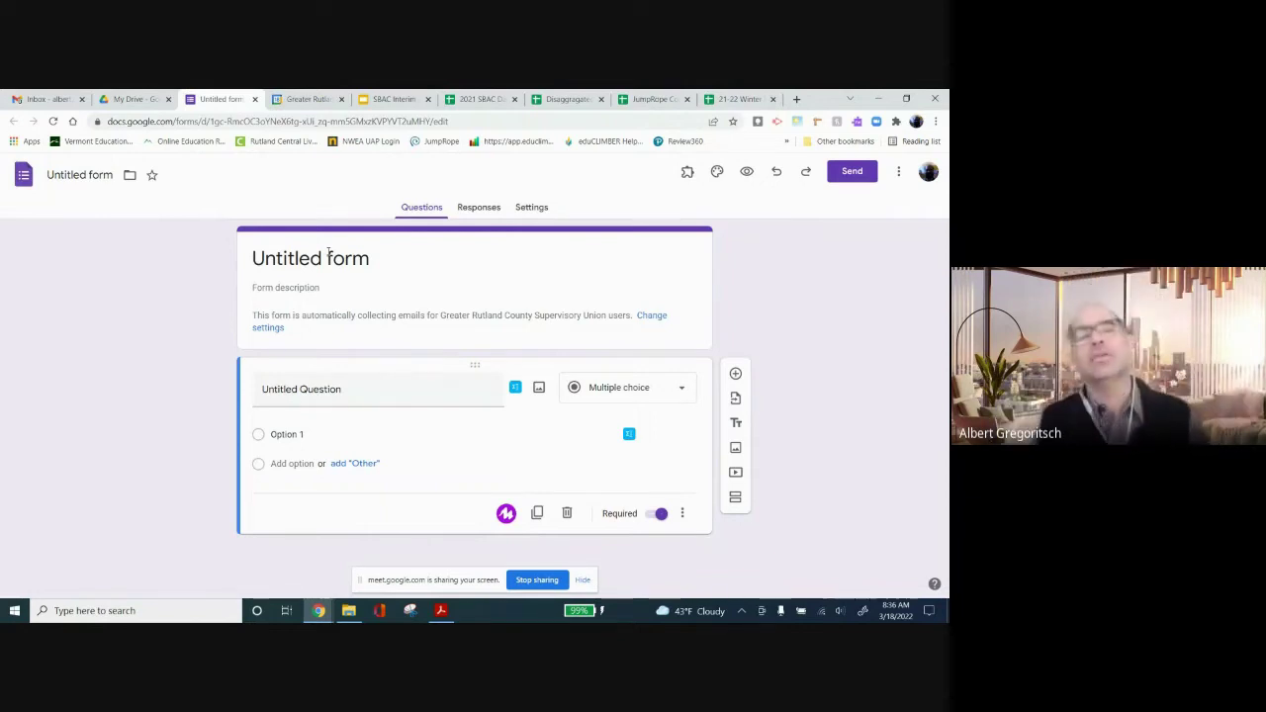
Replace the 'Untitled form' title with 'Test Form 1'
left_click(297, 258)
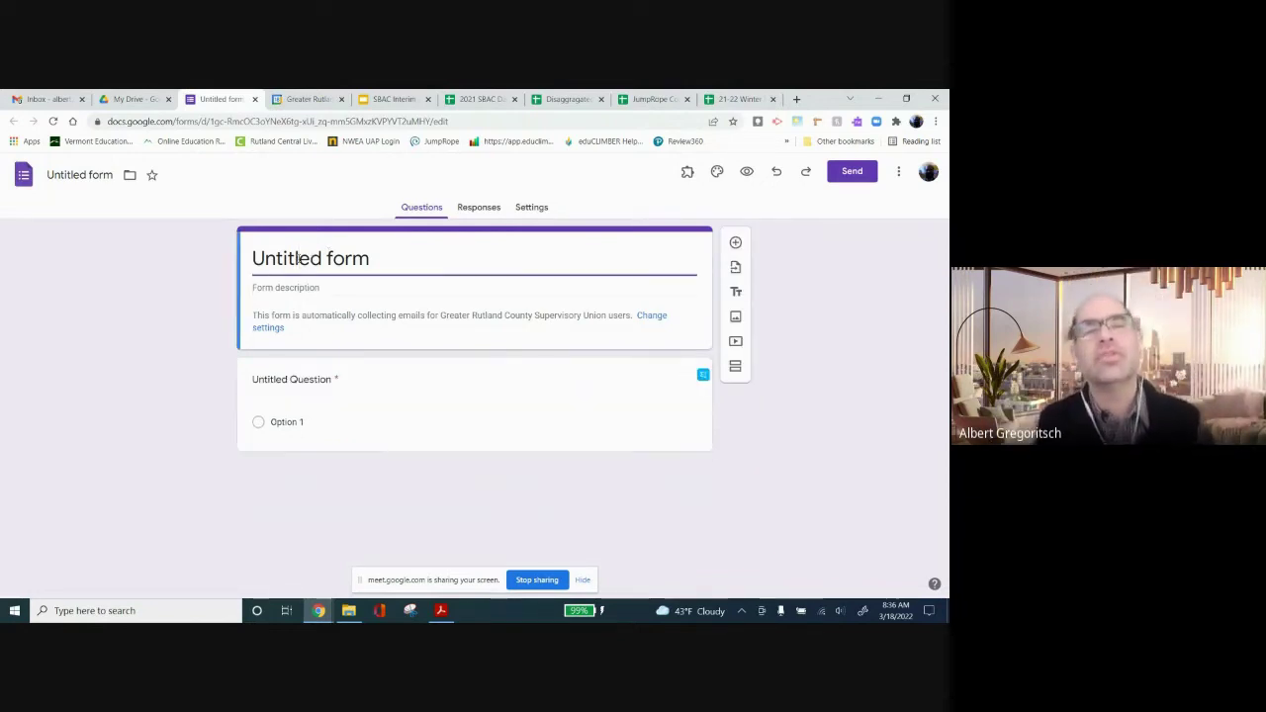
left_click_drag(376, 257, 243, 253)
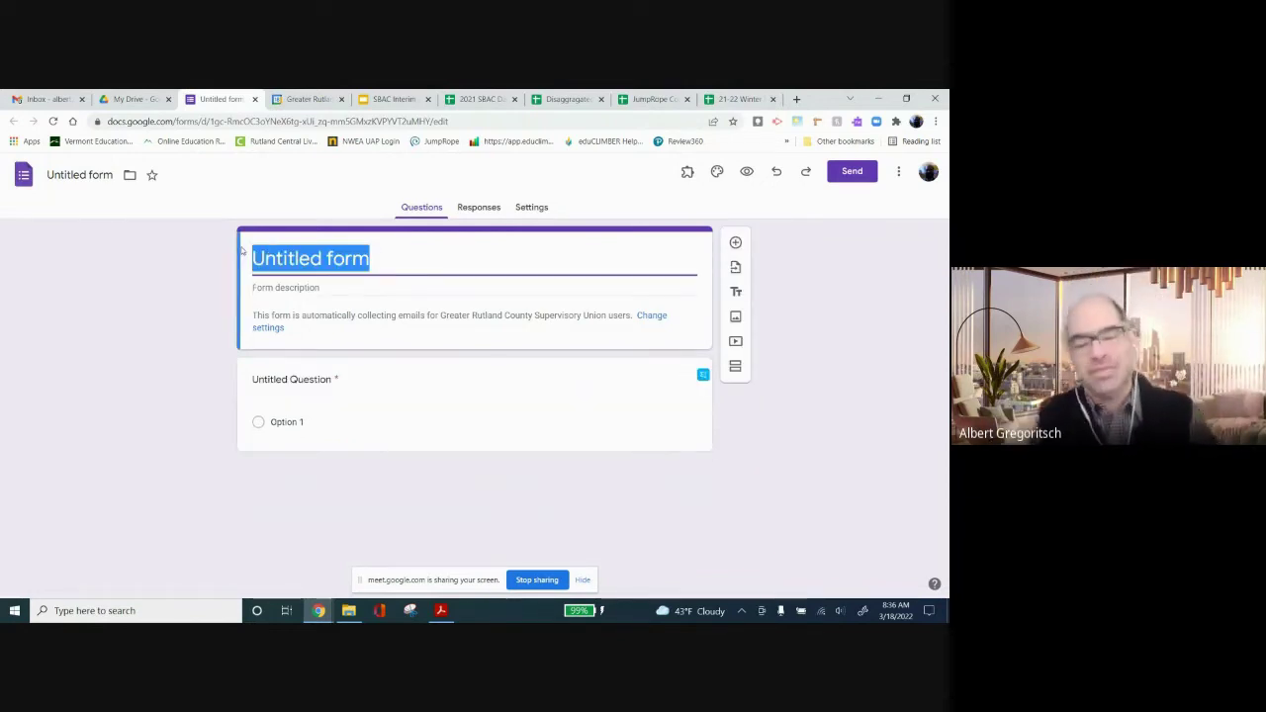
type("Test")
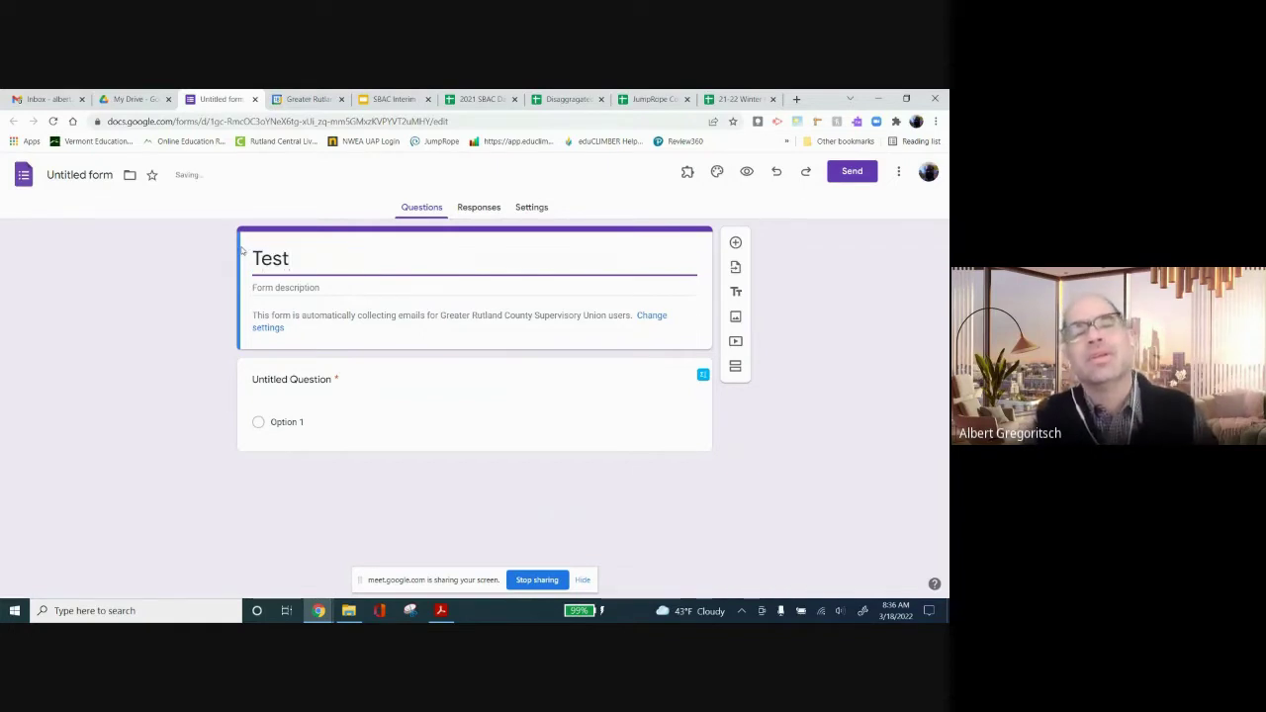
type(" Form 1")
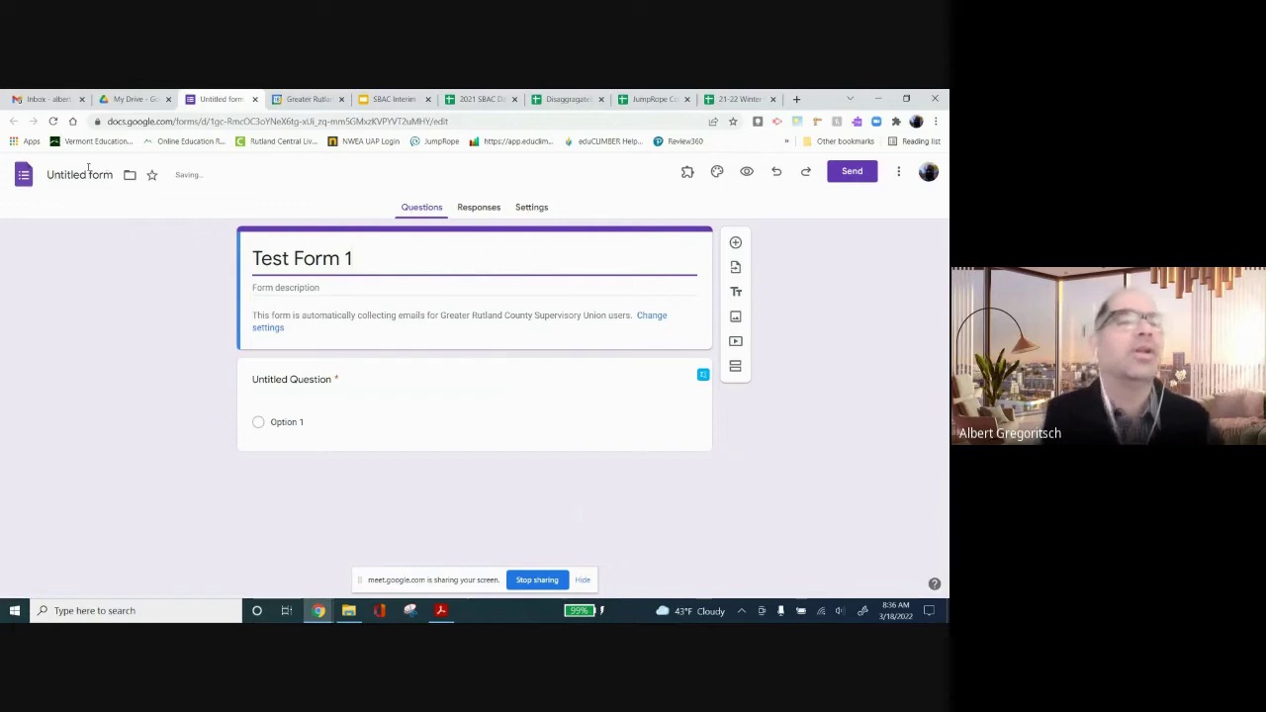
left_click(79, 175)
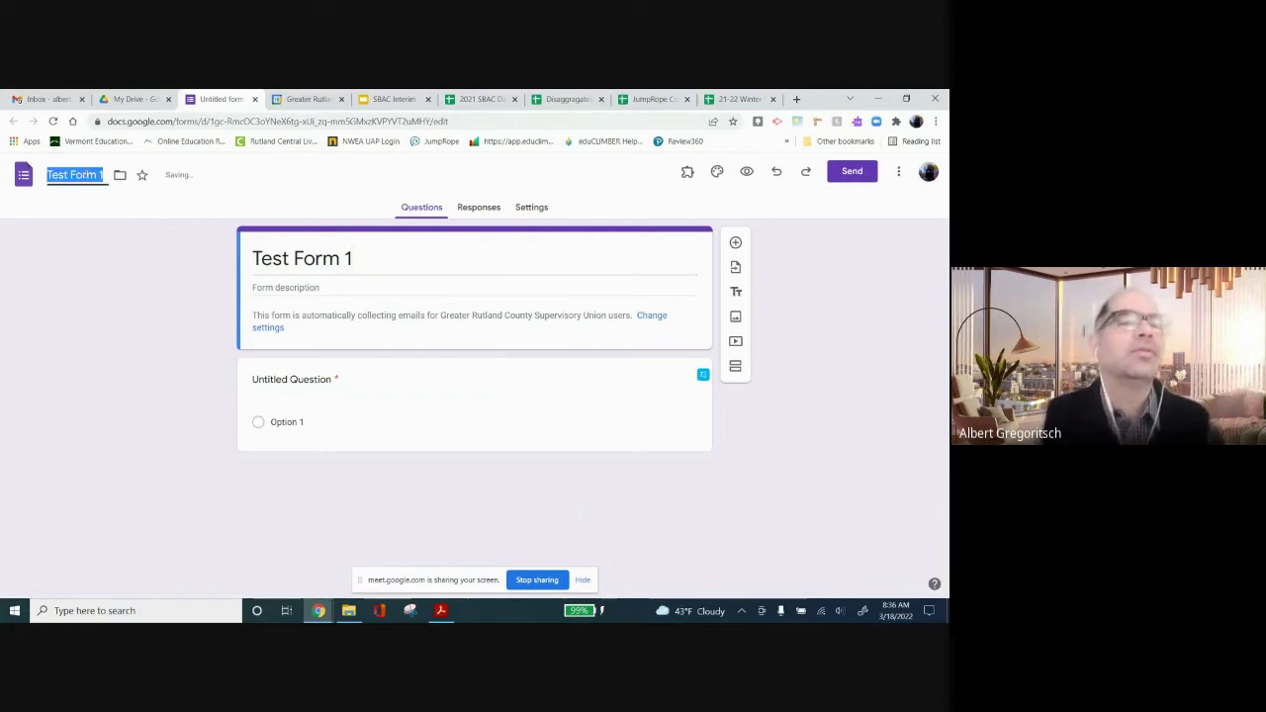
left_click(267, 288)
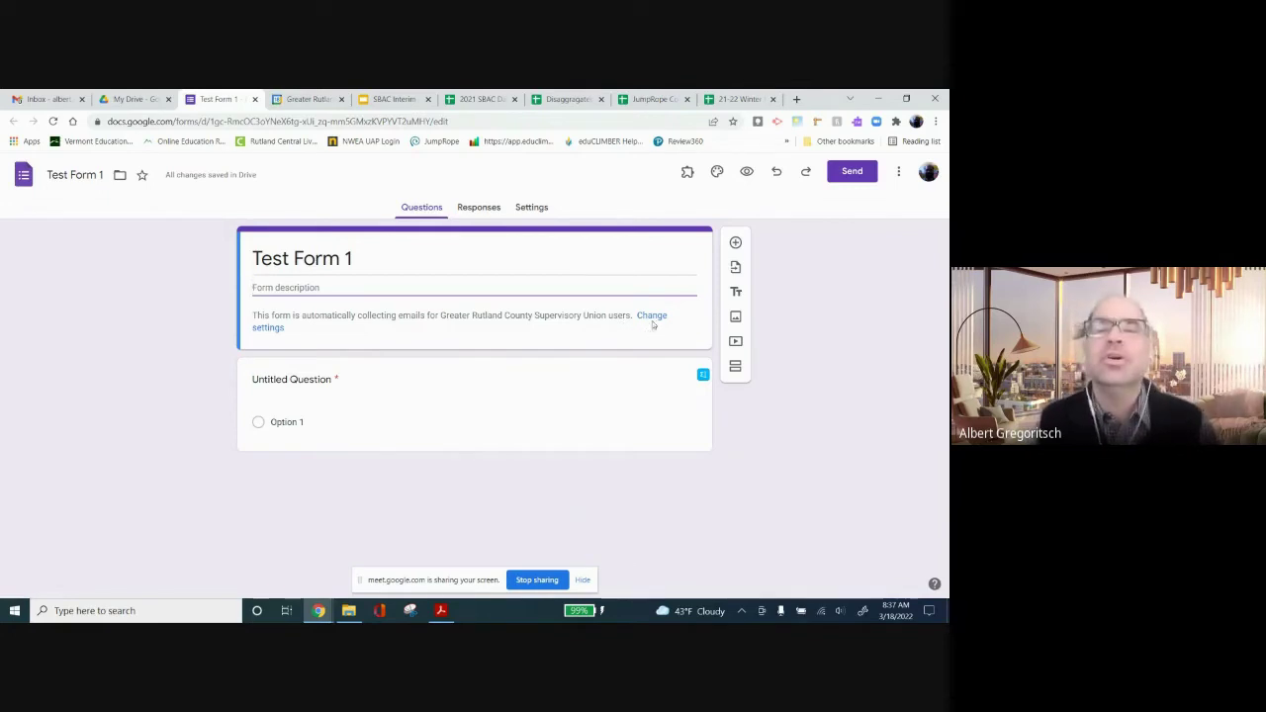
Open Test Form 1's Settings tab through the Change settings link
left_click(267, 327)
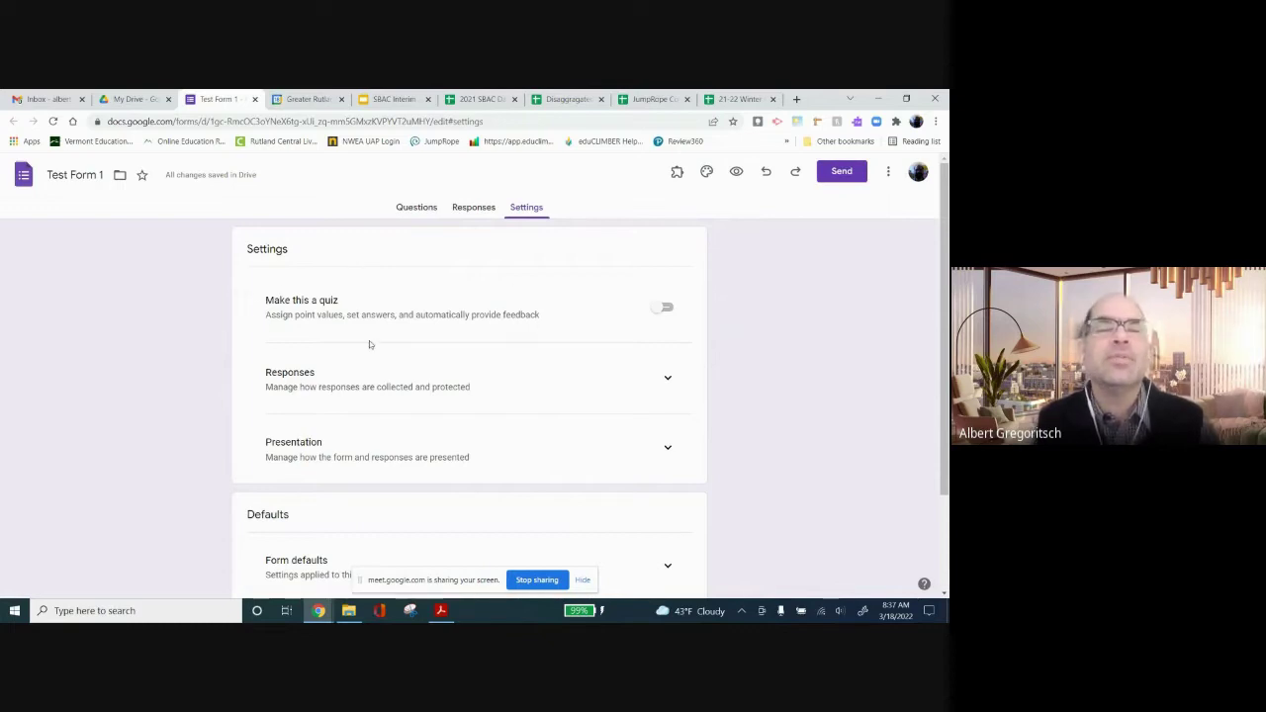
left_click_drag(277, 314, 253, 318)
left_click(295, 329)
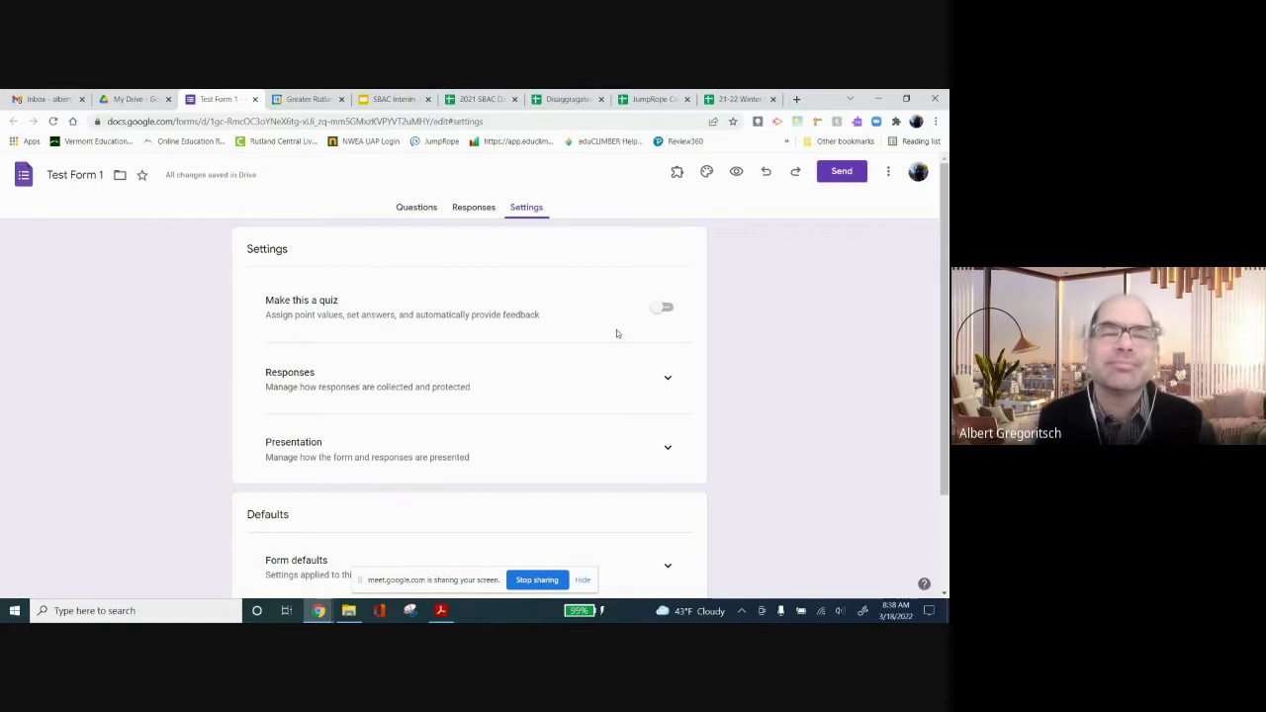
Expand the Responses section to review email collection, response editing and sign-in options
left_click(650, 377)
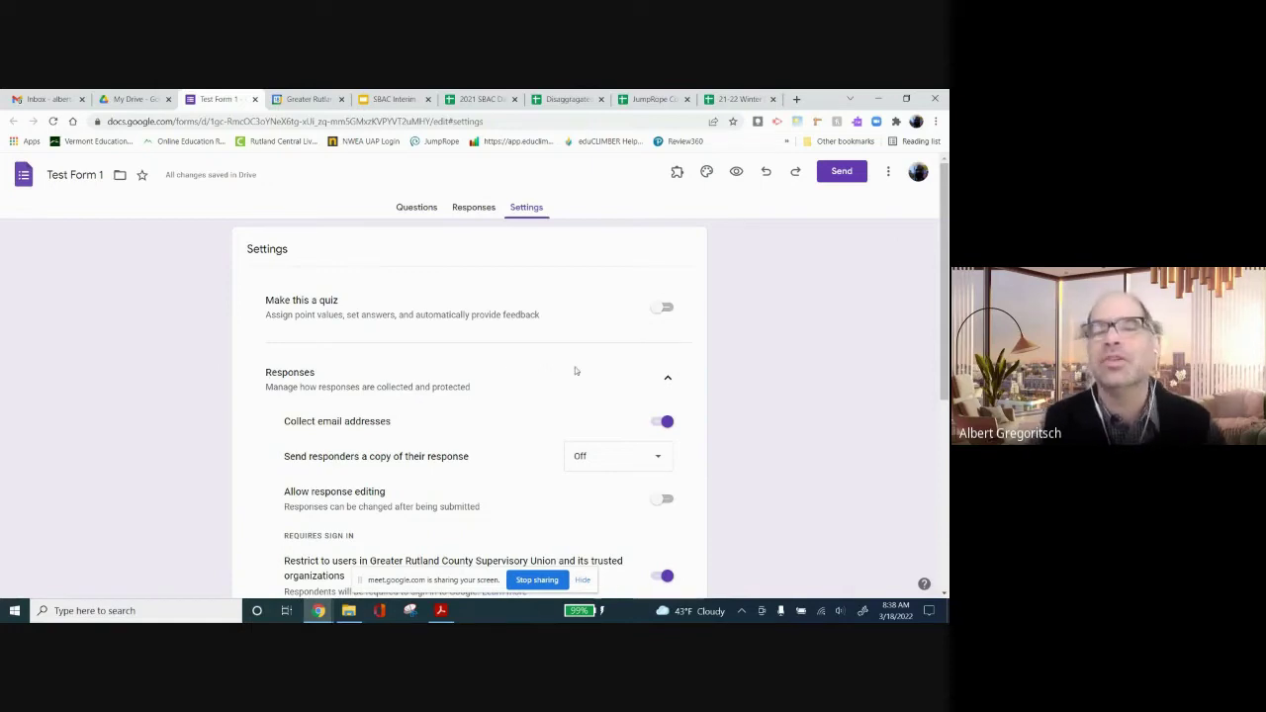
scroll(487, 398, "down", 2)
scroll(487, 400, "up", 1)
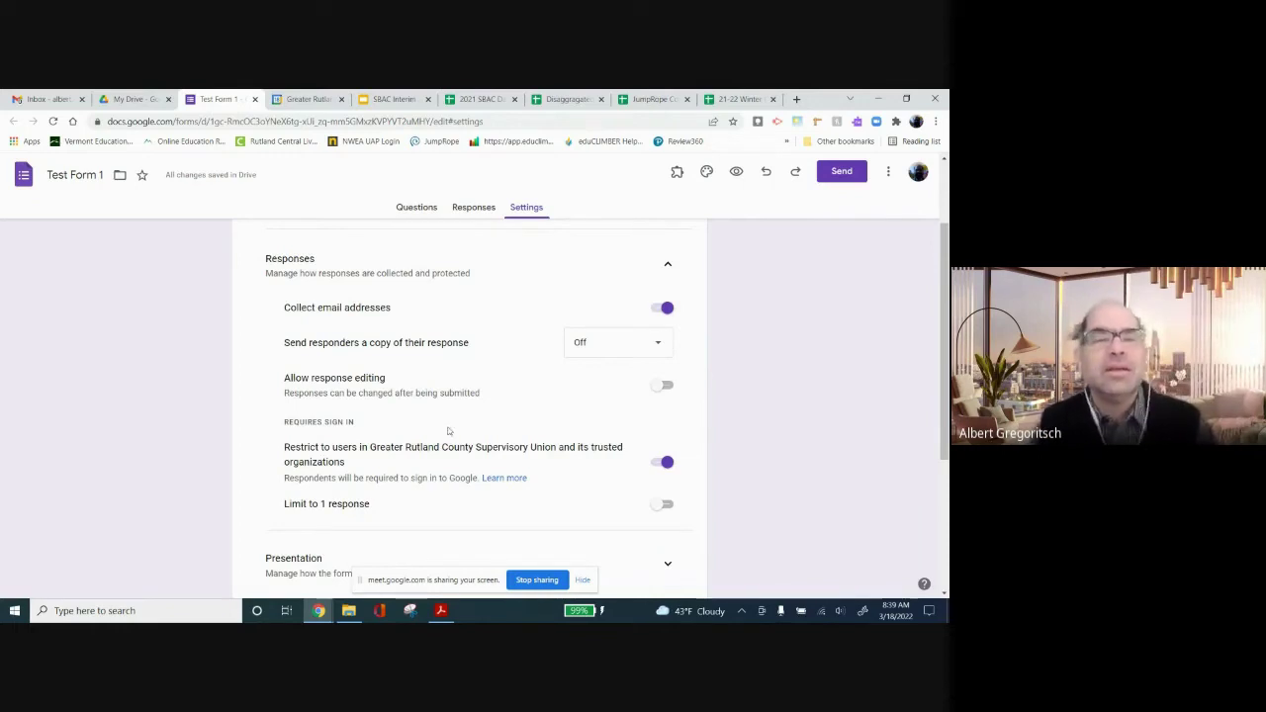
scroll(432, 430, "down", 2)
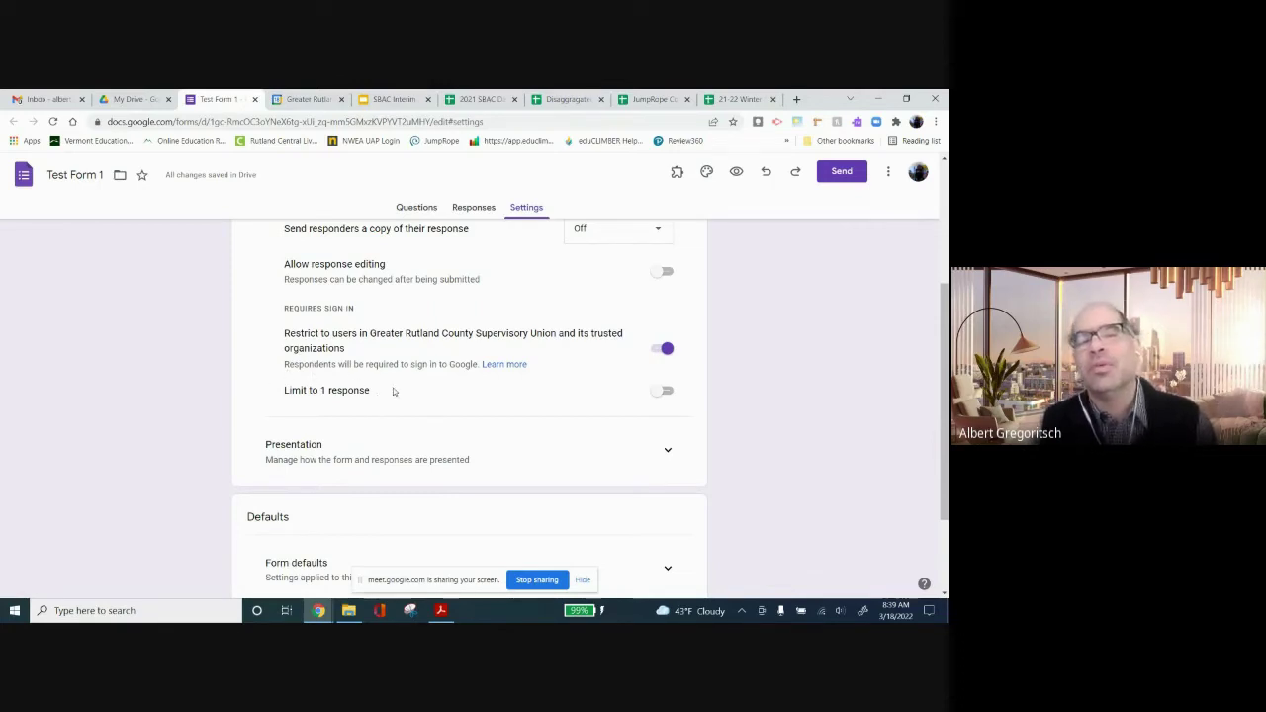
Turn on 'Limit to 1 response' in the Responses settings
left_click(666, 394)
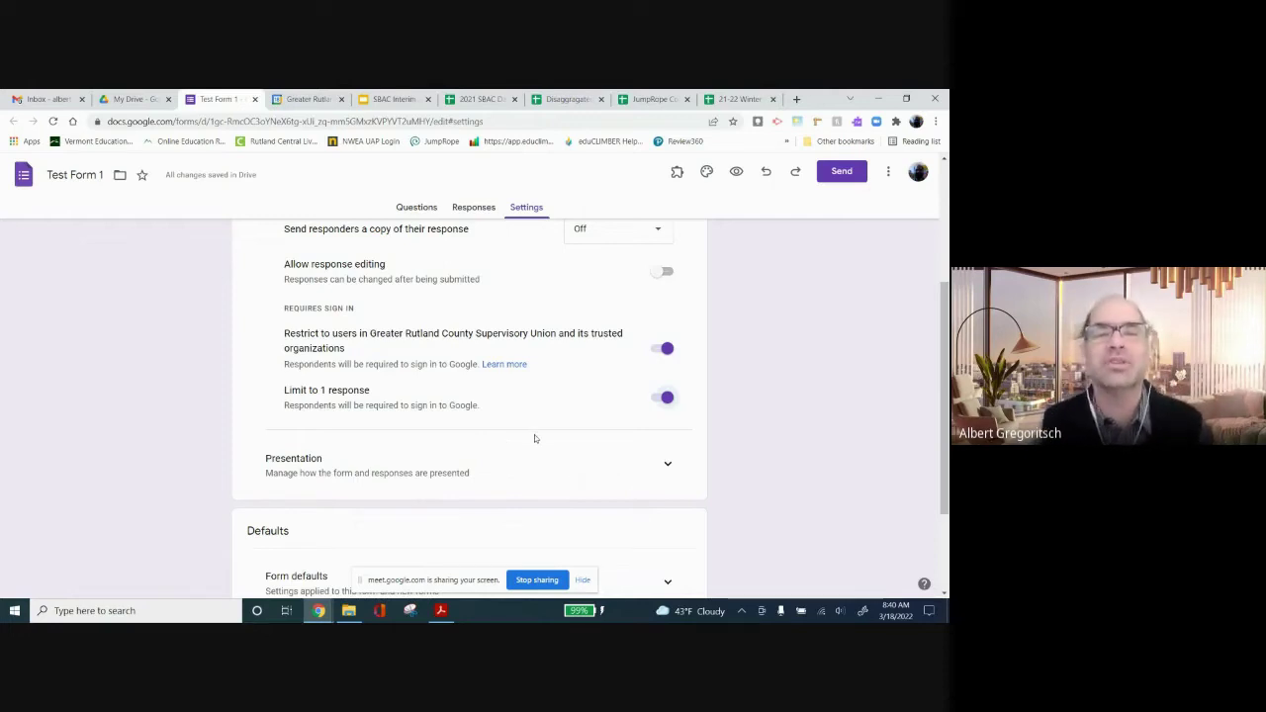
scroll(540, 449, "down", 2)
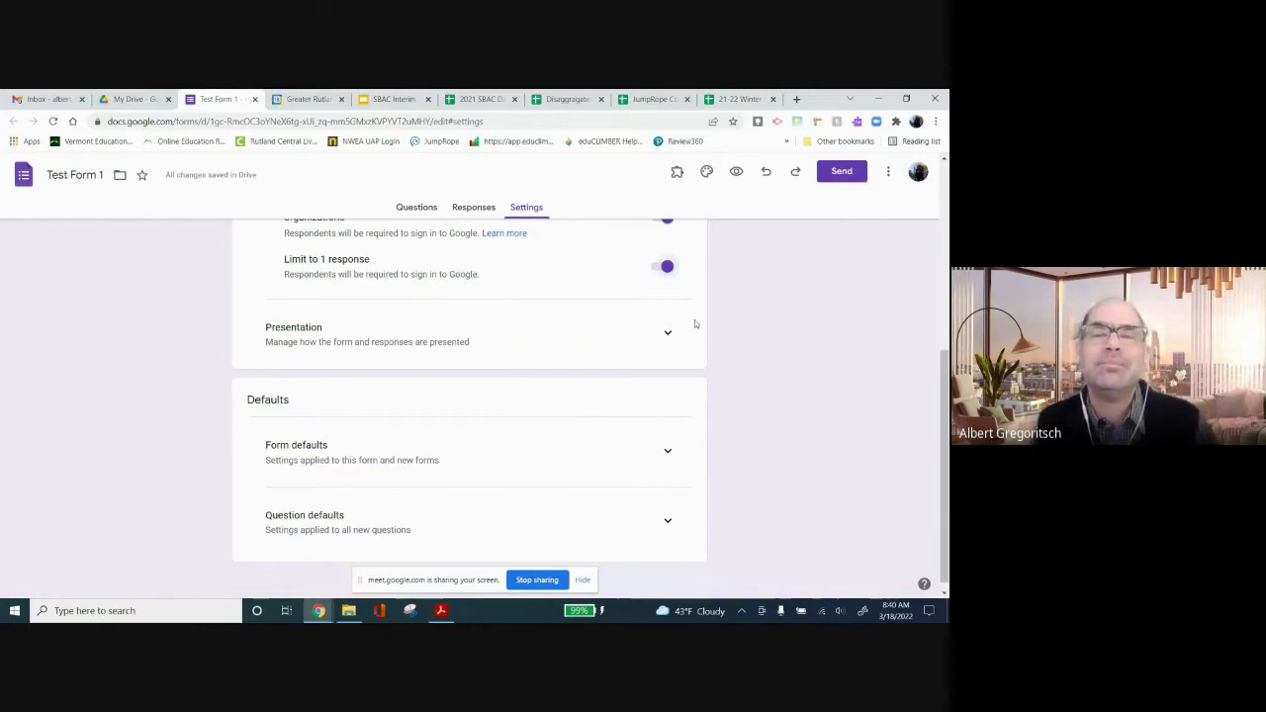
Expand the Presentation section to view progress bar and question shuffling options
left_click(675, 337)
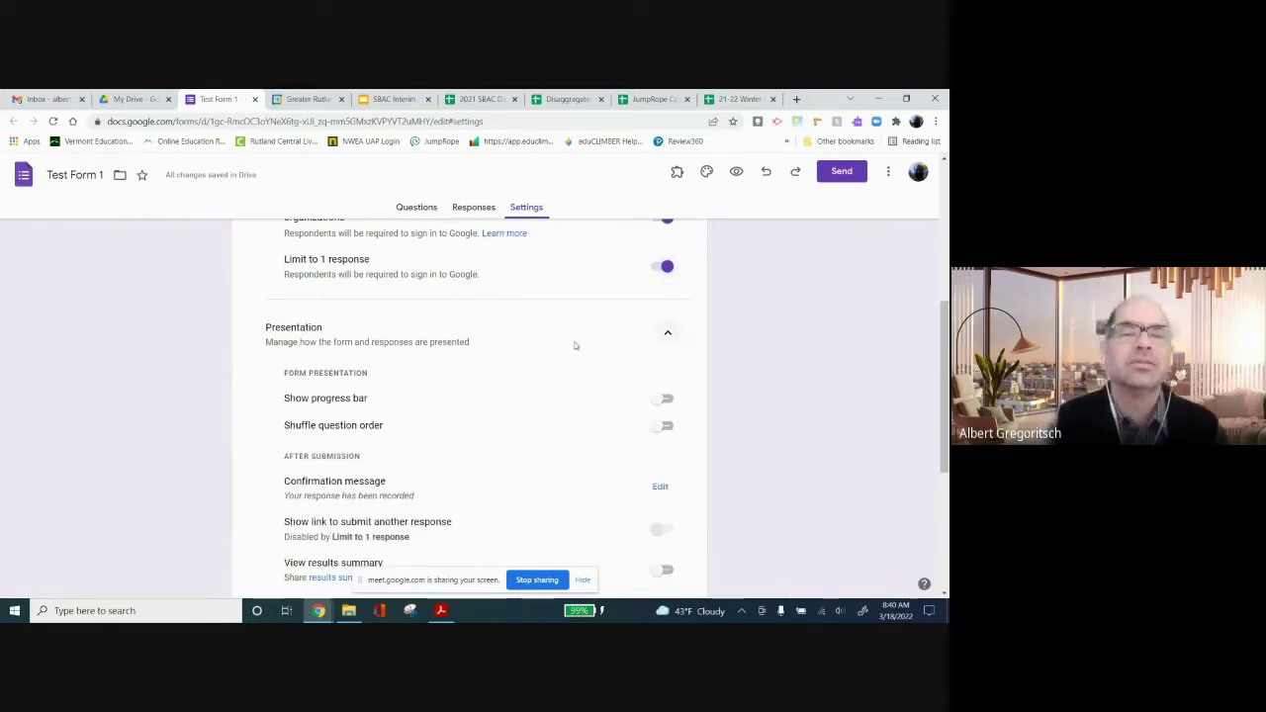
scroll(439, 396, "down", 1)
scroll(439, 399, "down", 1)
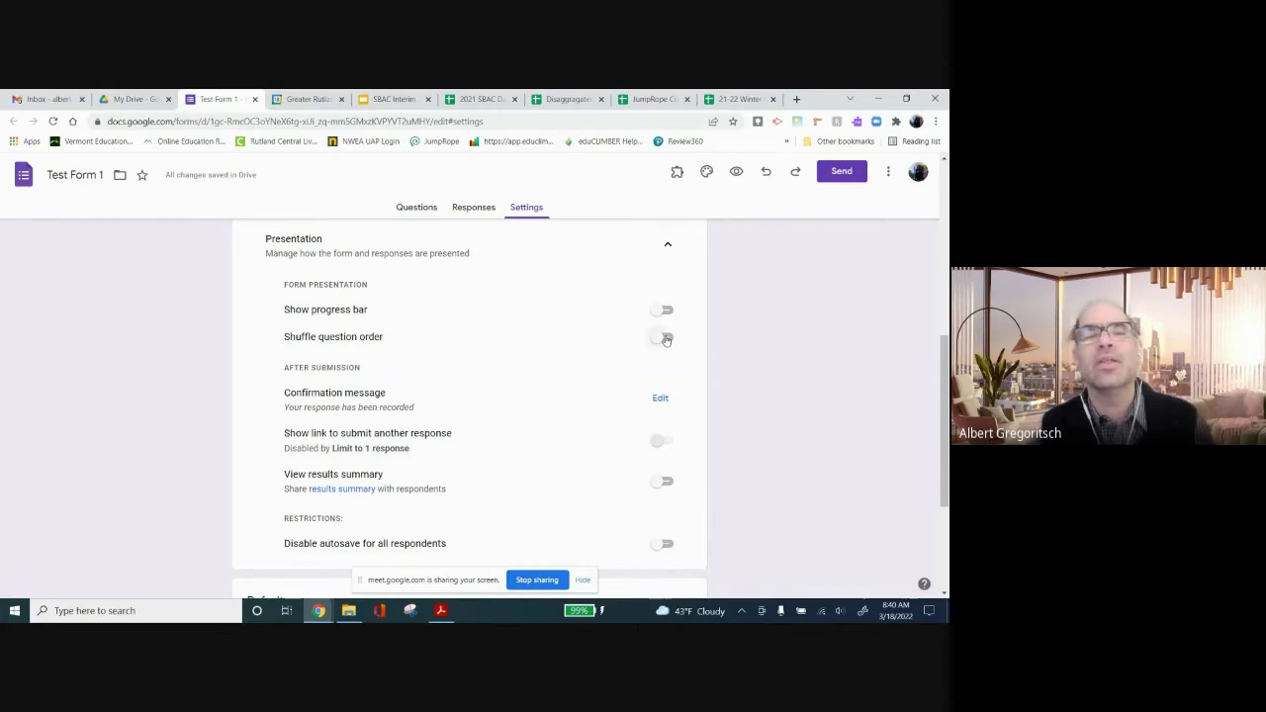
Scroll down Test Form 1's Settings page toward the Defaults section
right_click(503, 326)
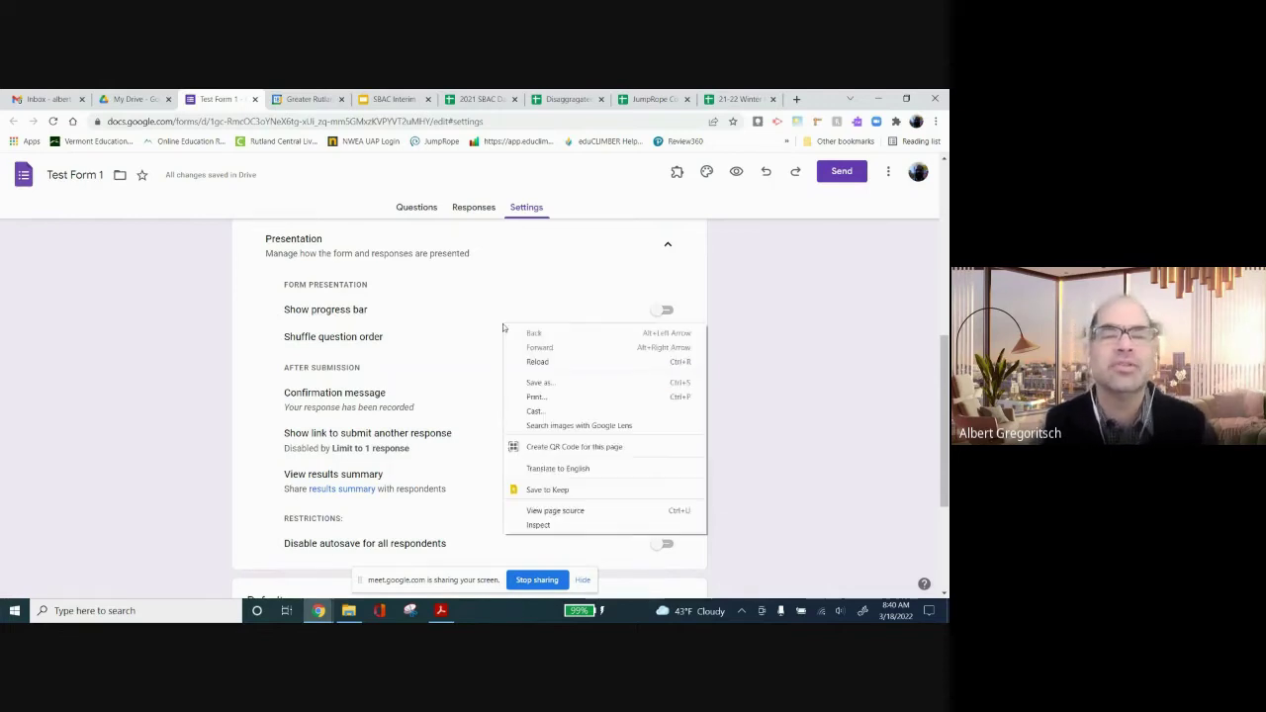
scroll(448, 344, "down", 1)
left_click(465, 296)
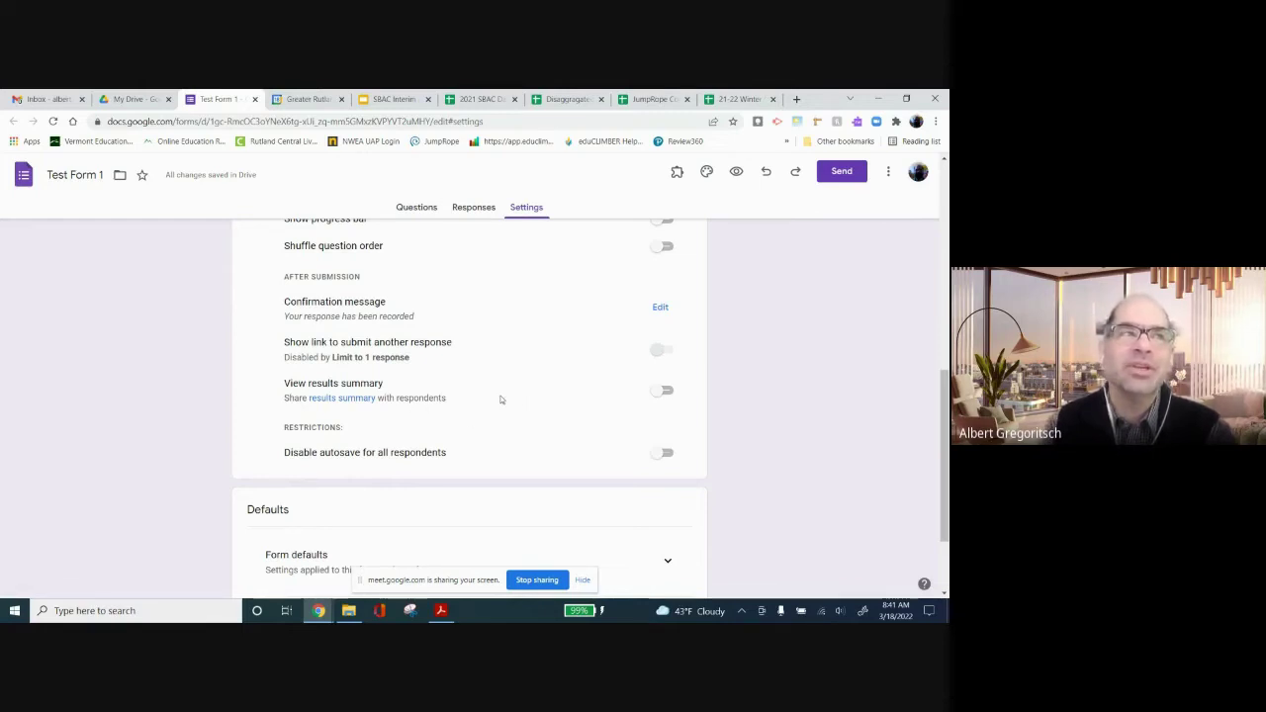
scroll(538, 402, "down", 2)
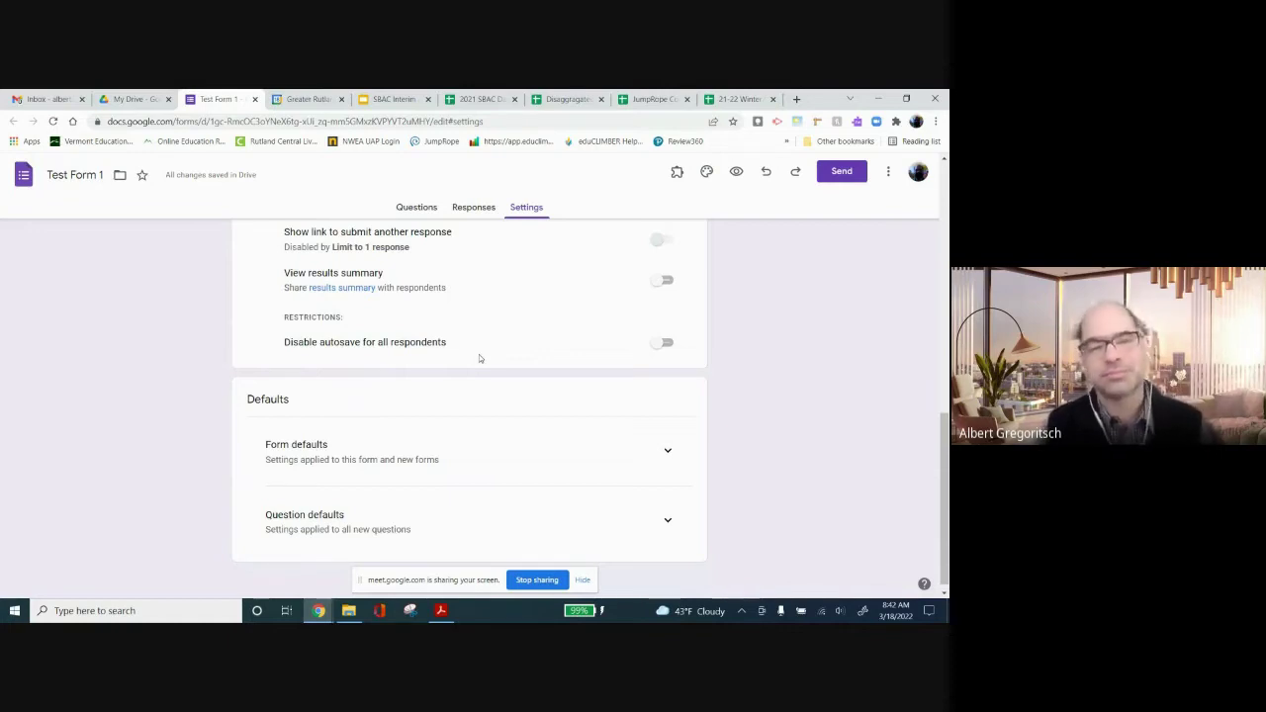
scroll(475, 428, "down", 1)
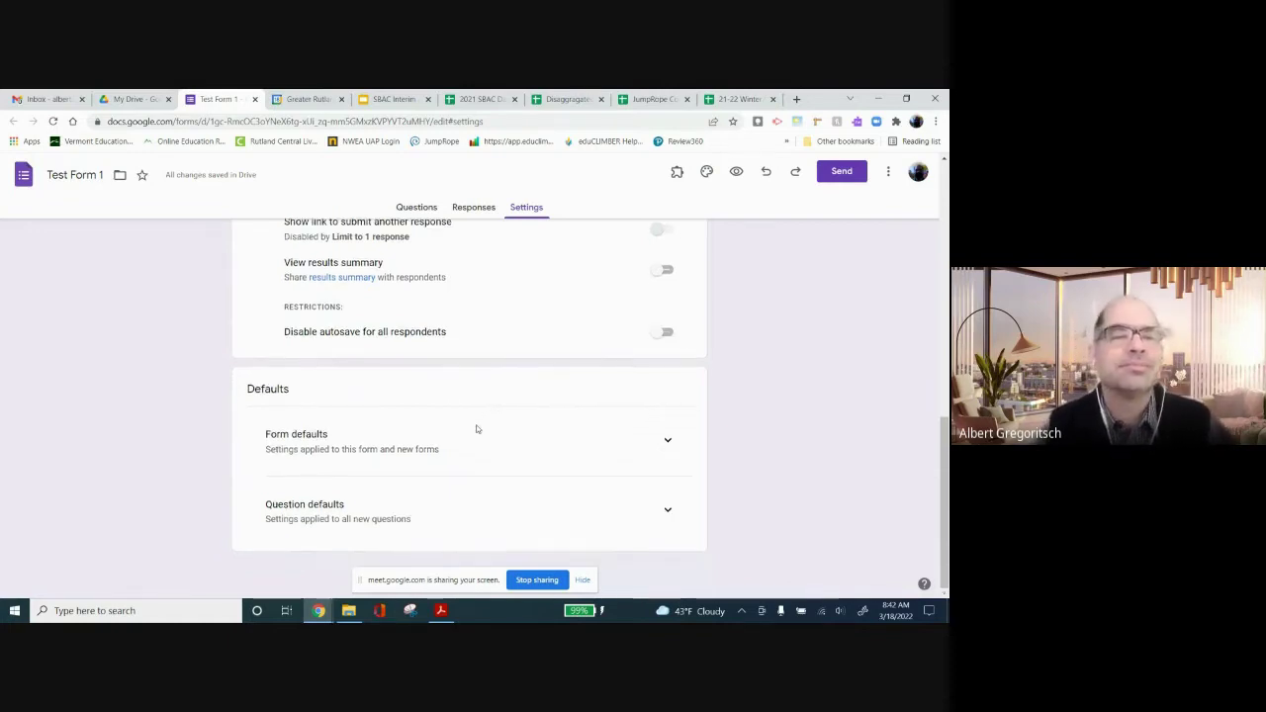
Expand Form defaults and Question defaults to show email collection and required-question options
left_click(668, 439)
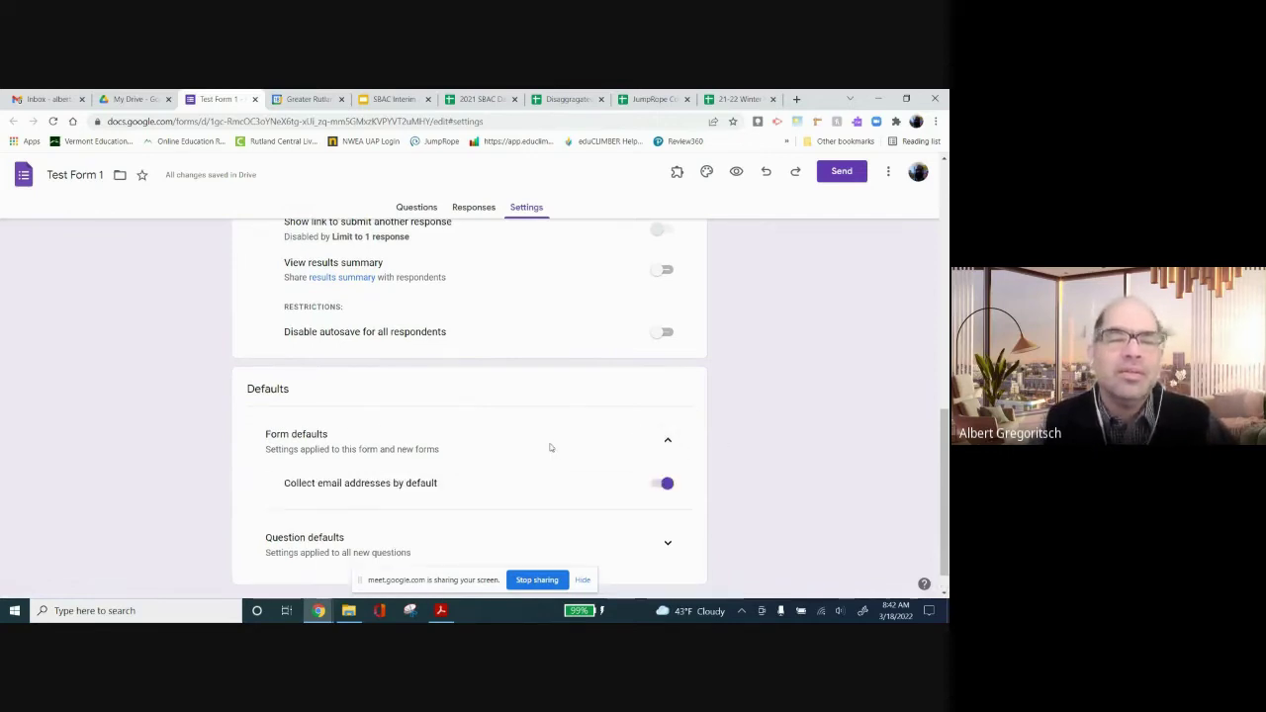
scroll(547, 447, "down", 1)
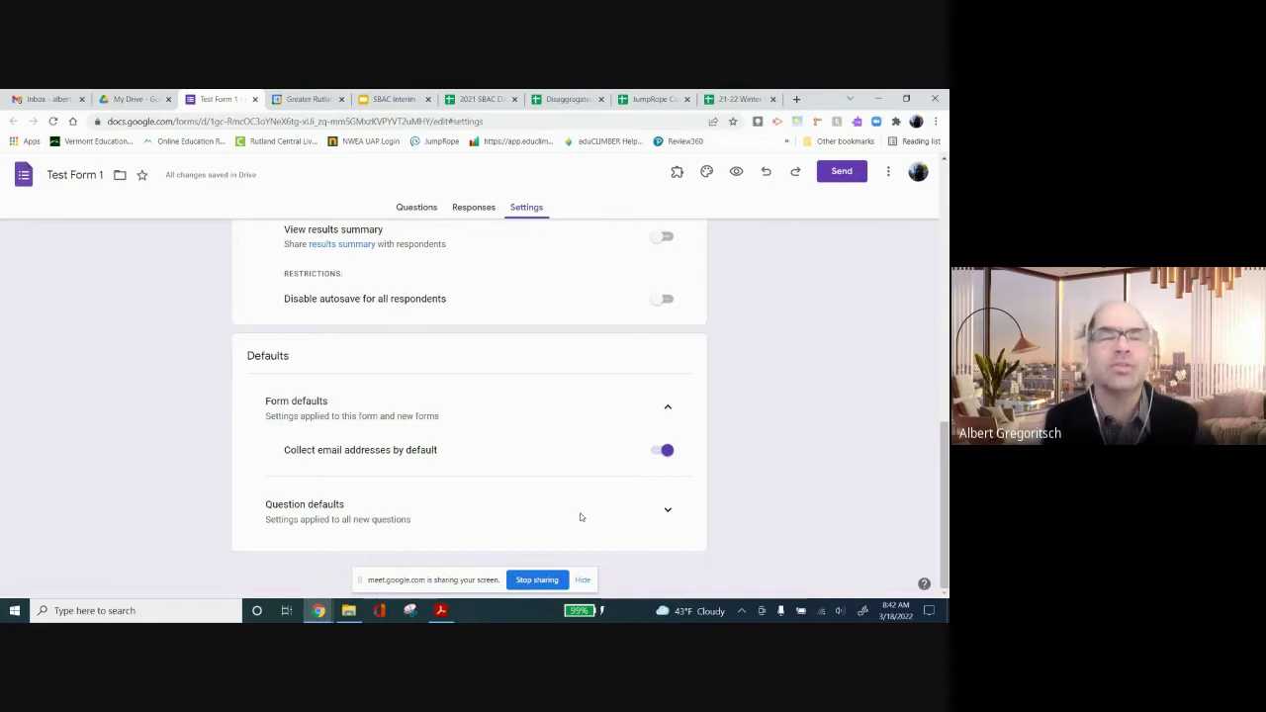
left_click(668, 513)
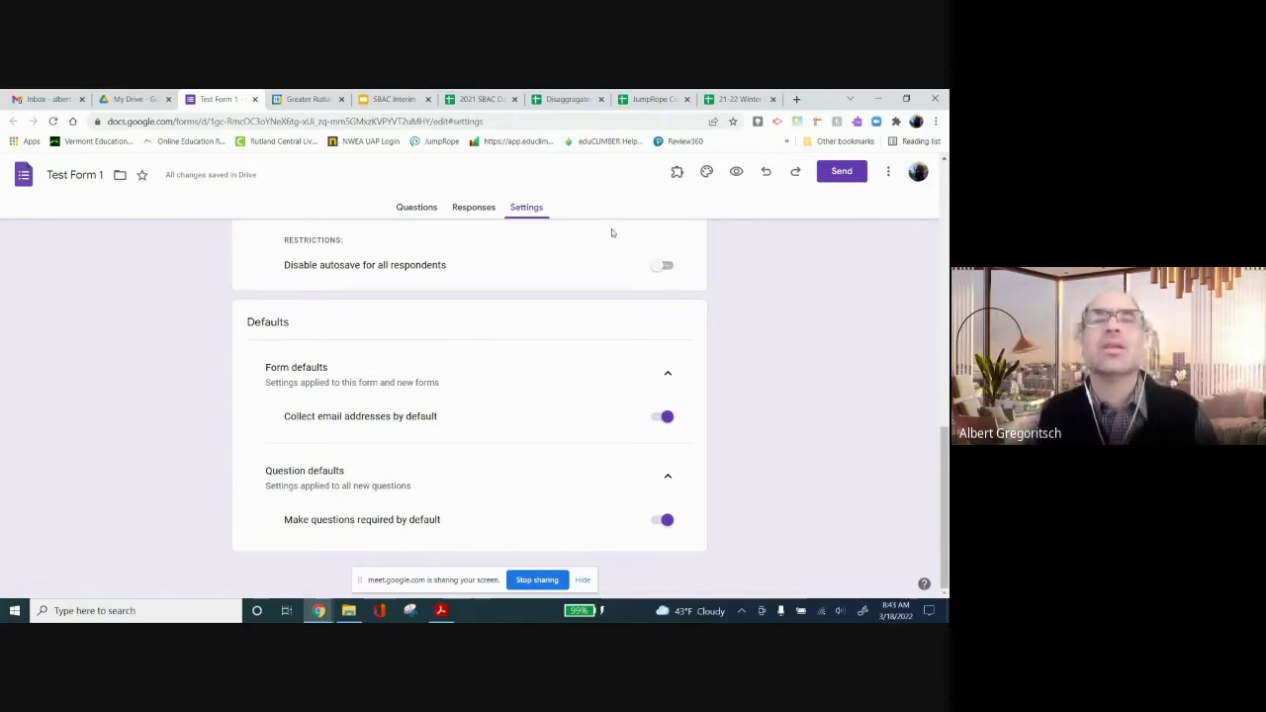
Return to the Questions tab to edit Test Form 1's untitled first question
left_click(418, 209)
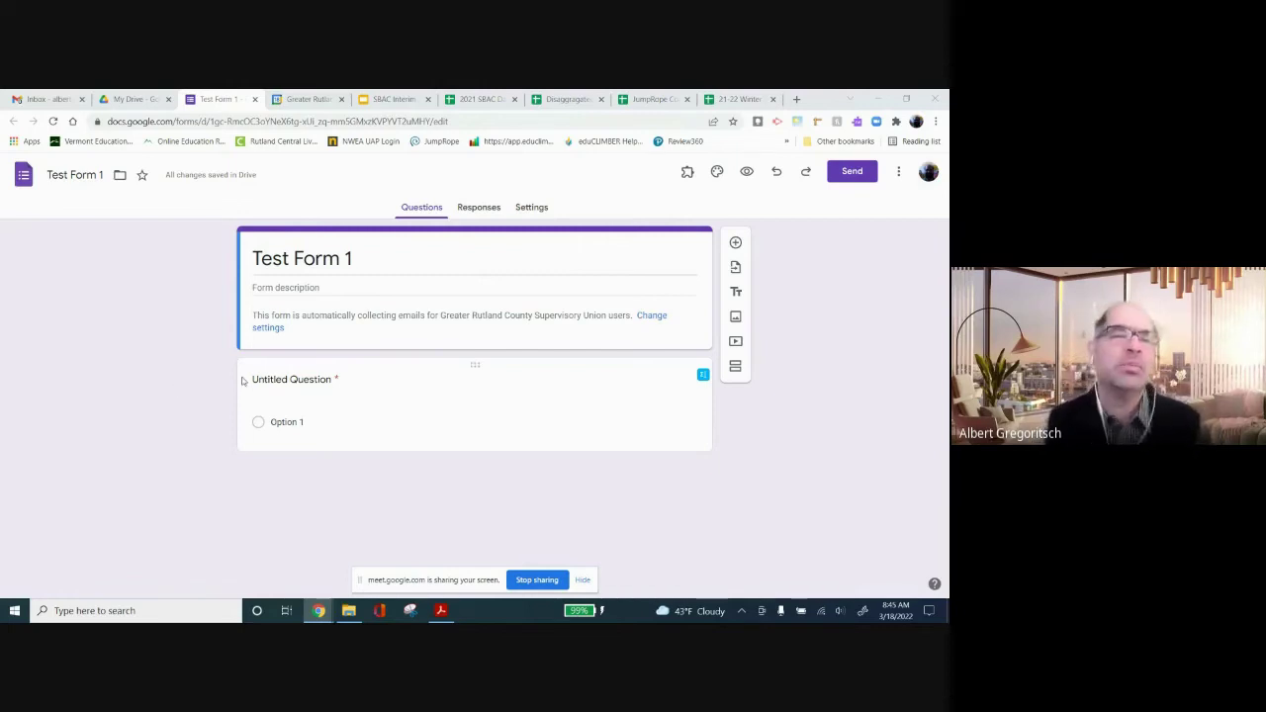
Title the first question 'Select Option' and give it choices Option 1 through Option 4
left_click(295, 386)
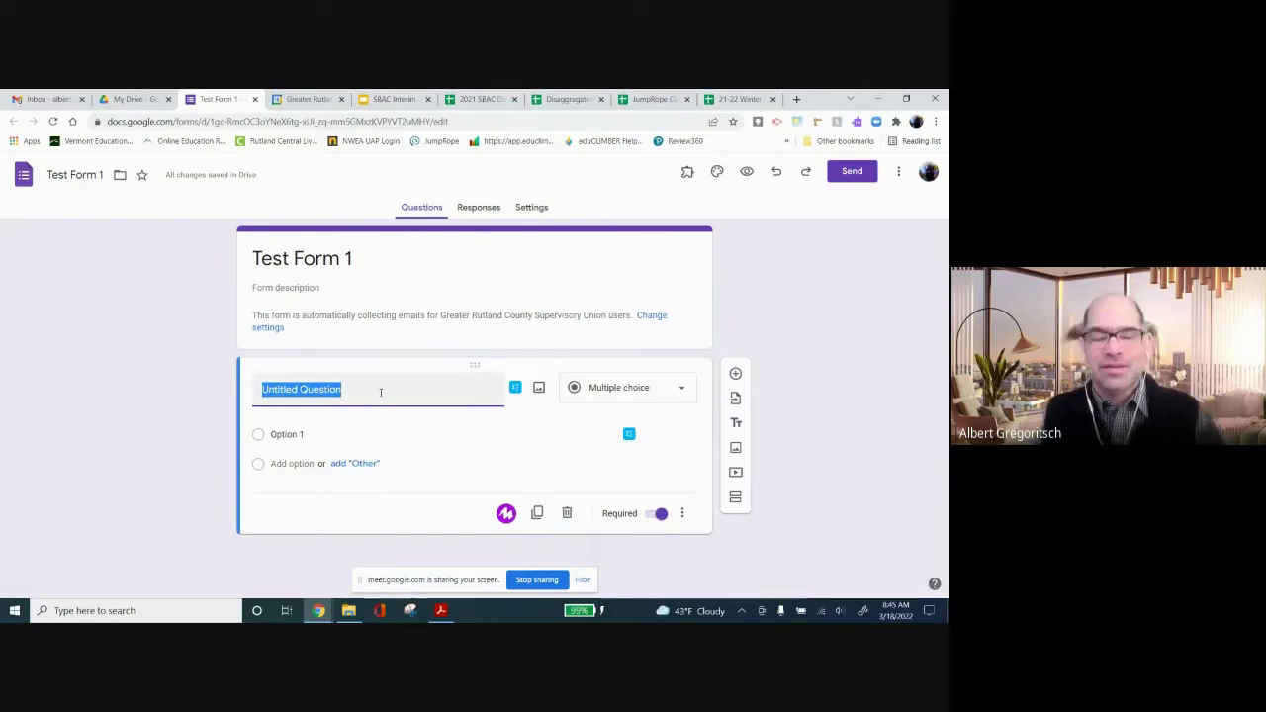
type("Select O")
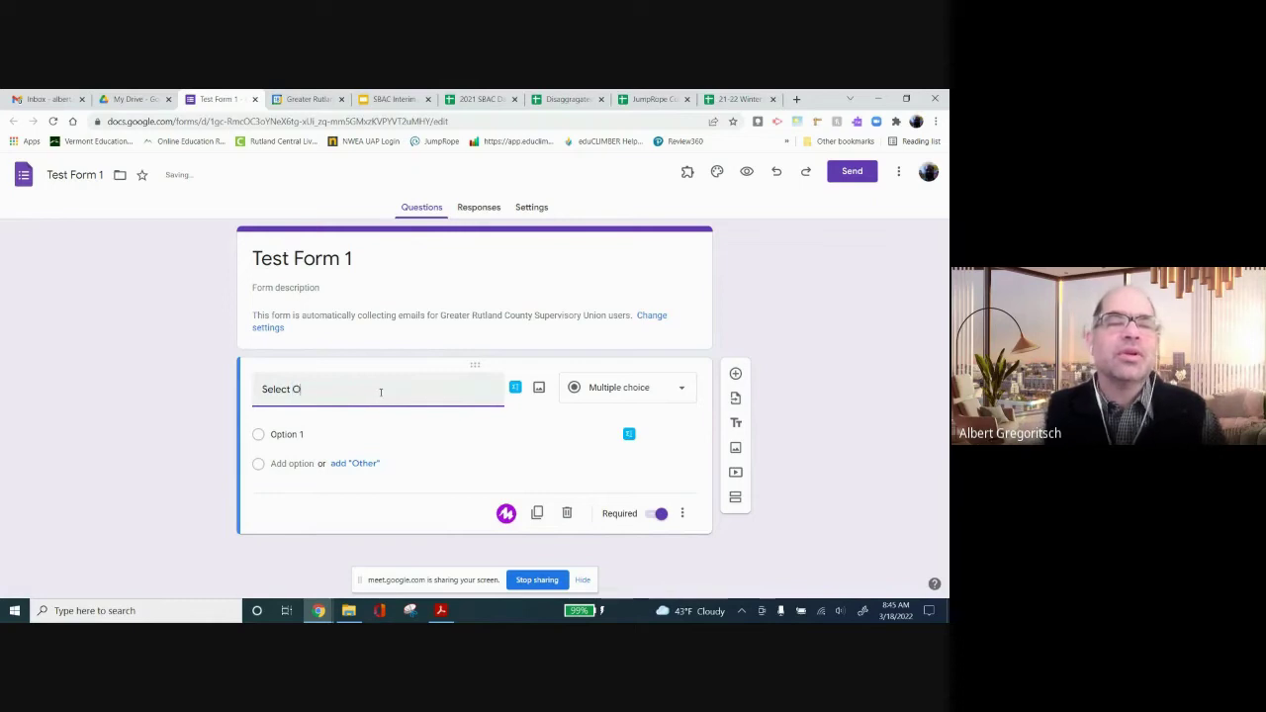
type("ption")
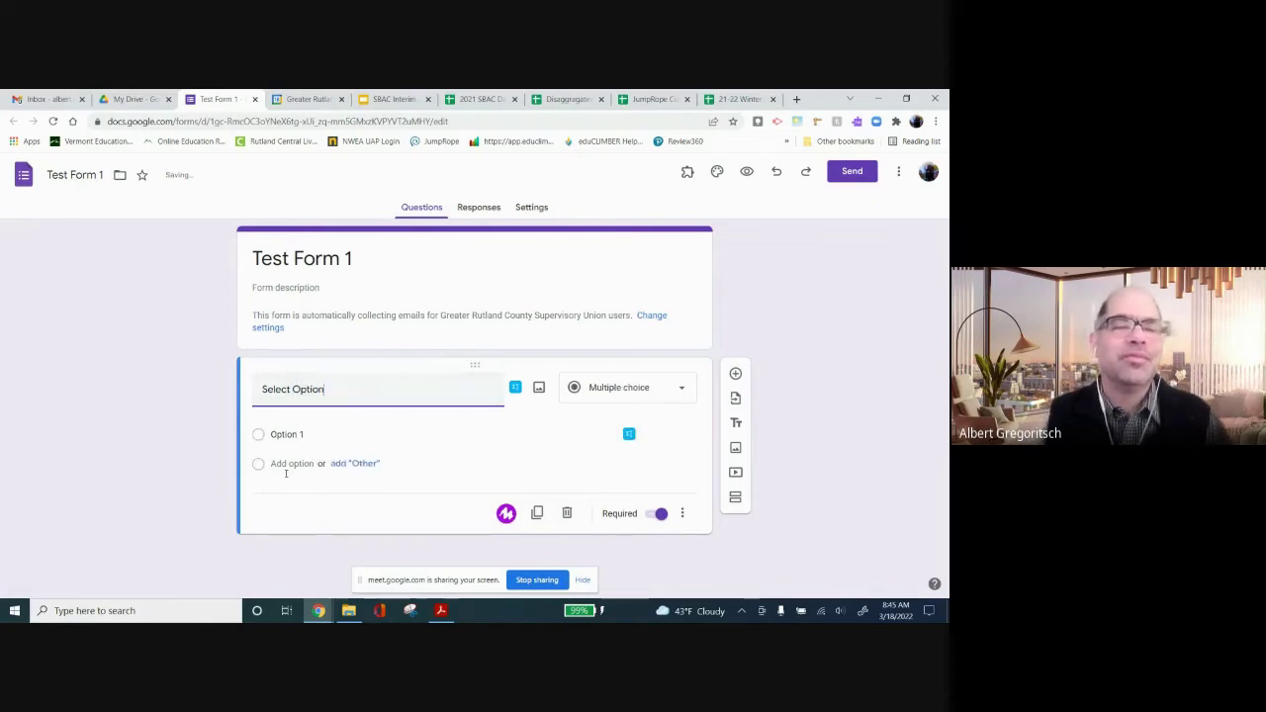
left_click(303, 464)
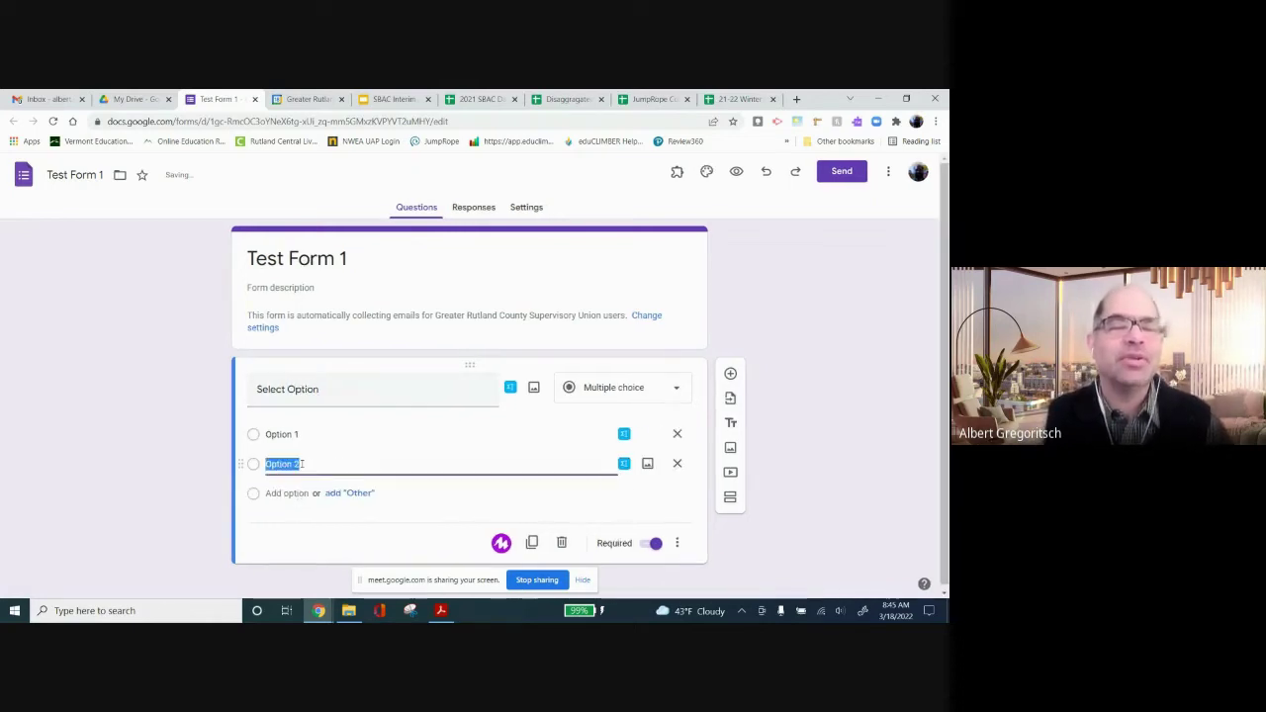
left_click(289, 493)
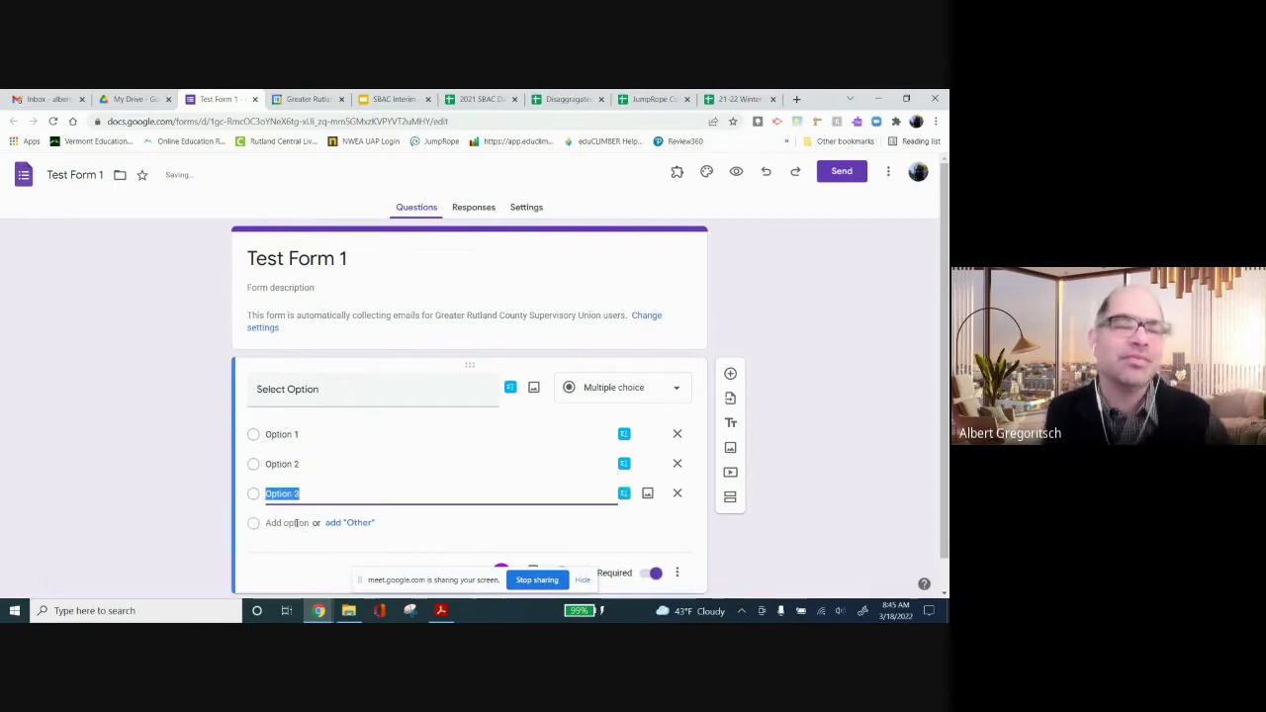
left_click(289, 521)
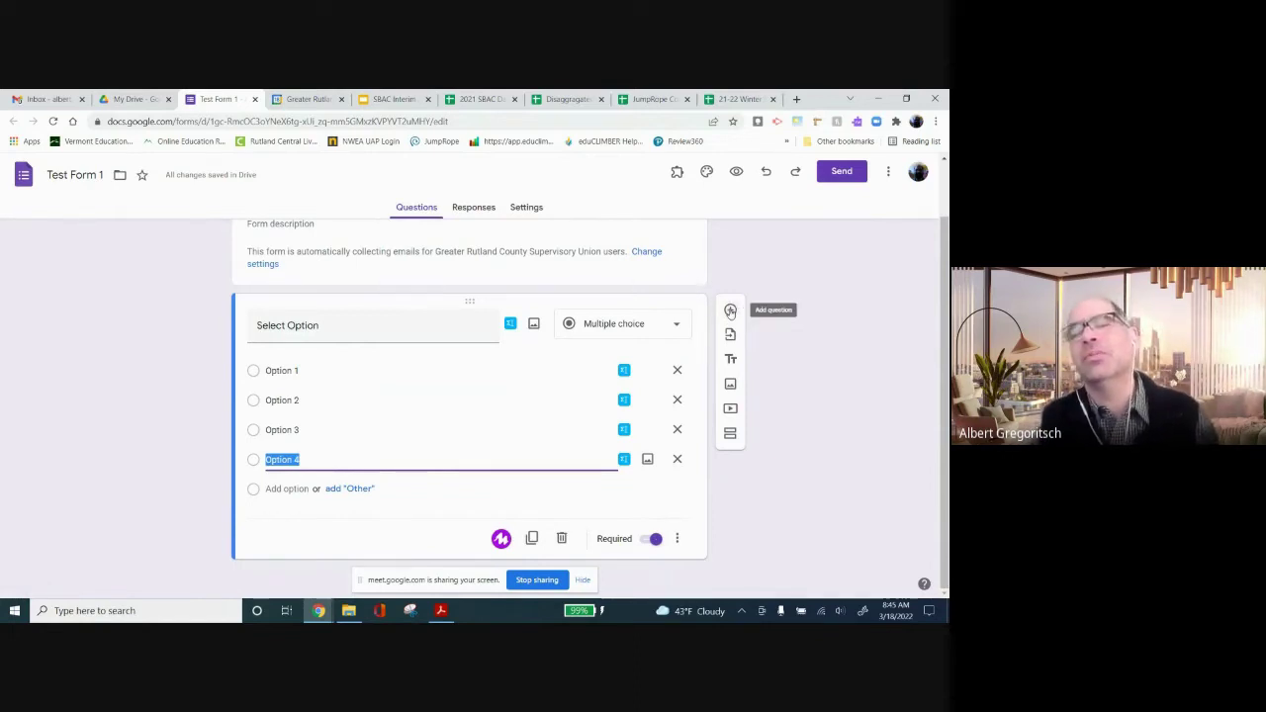
Add a short-answer question titled 'Short Answer', then another blank question below it
left_click(730, 310)
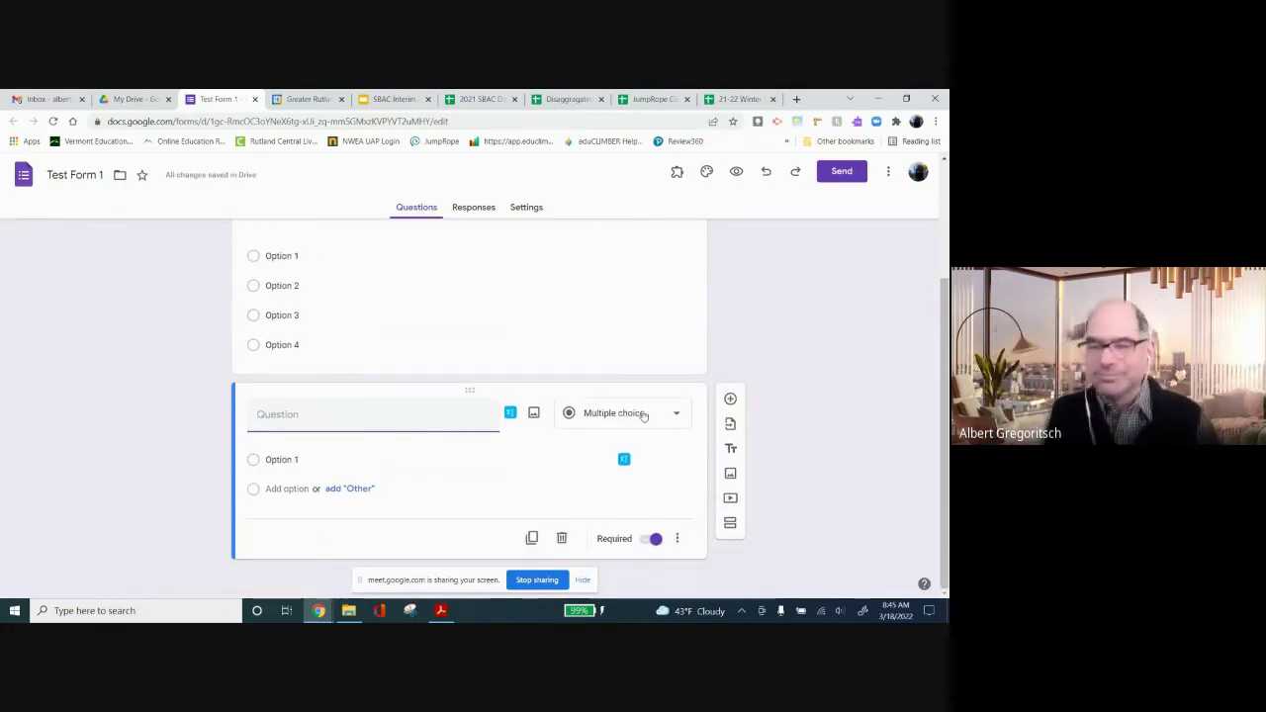
left_click(644, 417)
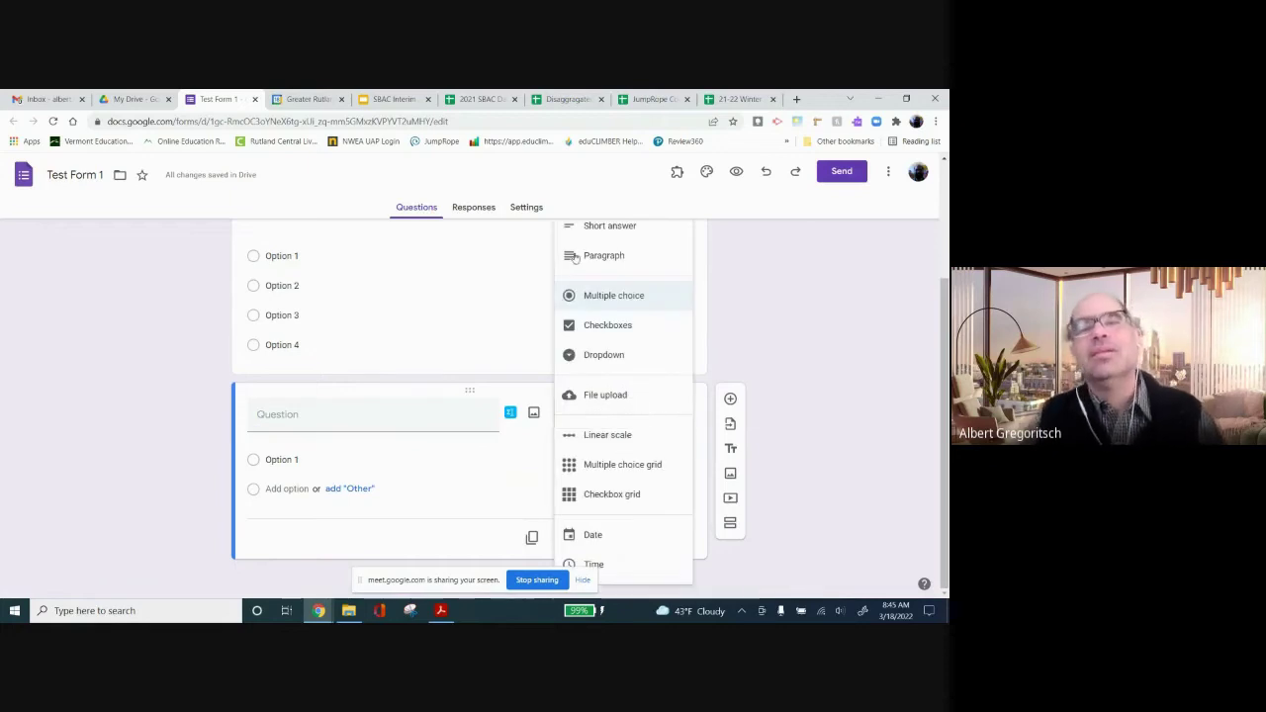
left_click(594, 231)
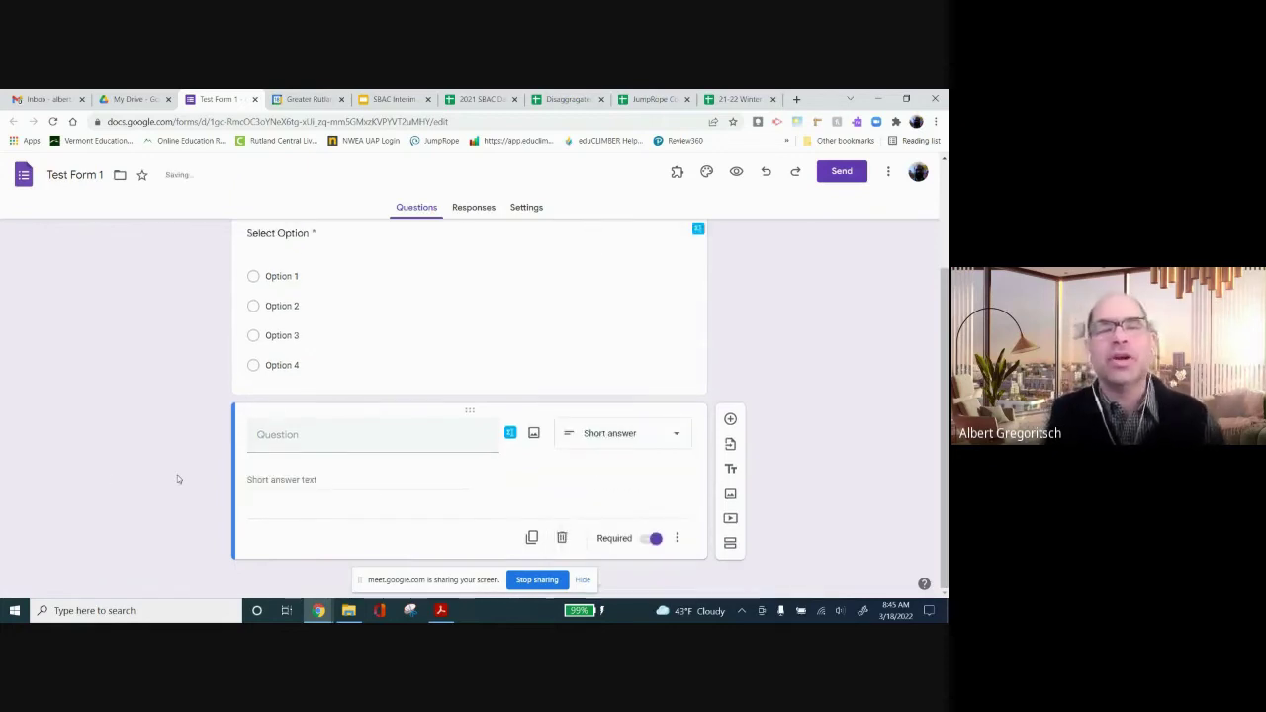
left_click(304, 440)
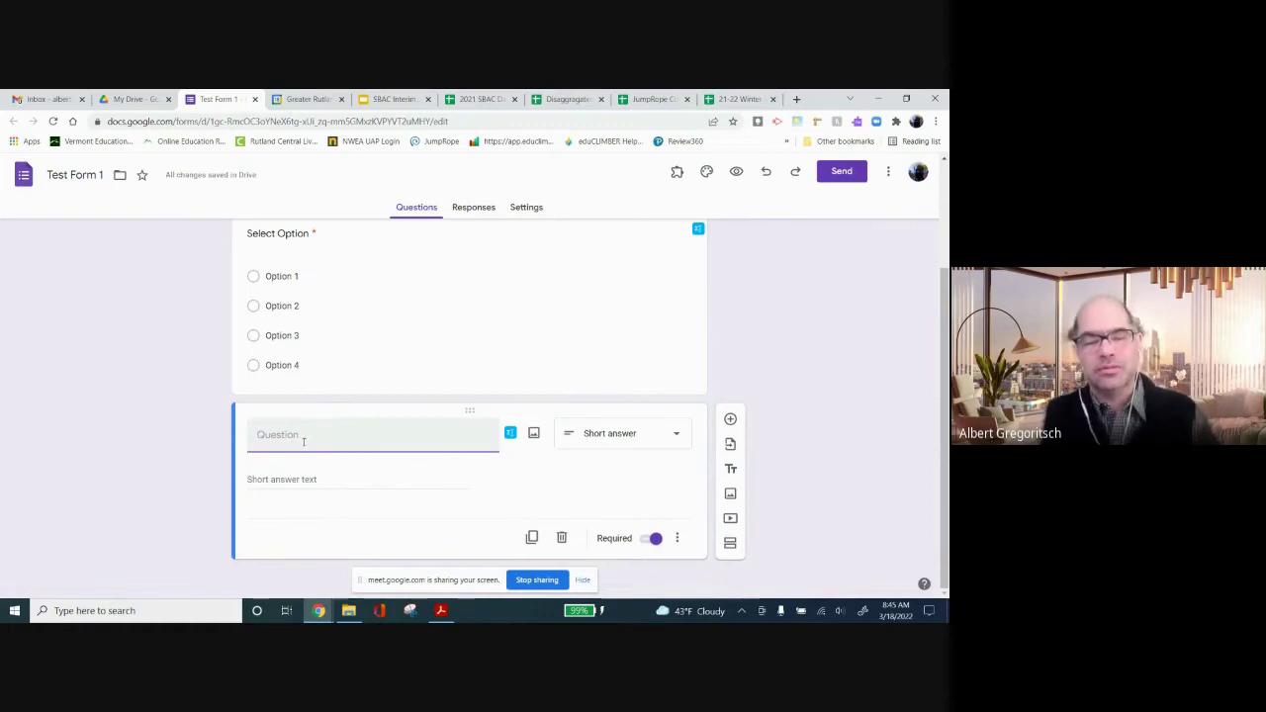
type("Short Ans")
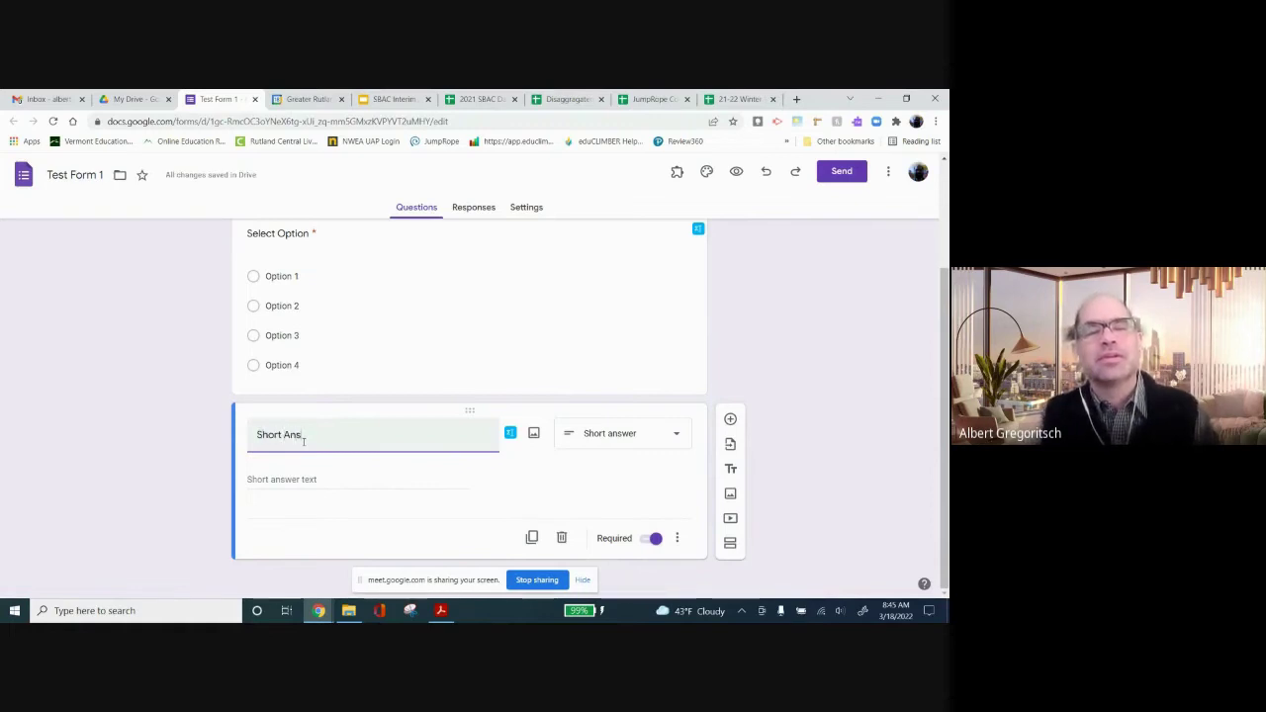
type("ewr")
key("BackSpace")
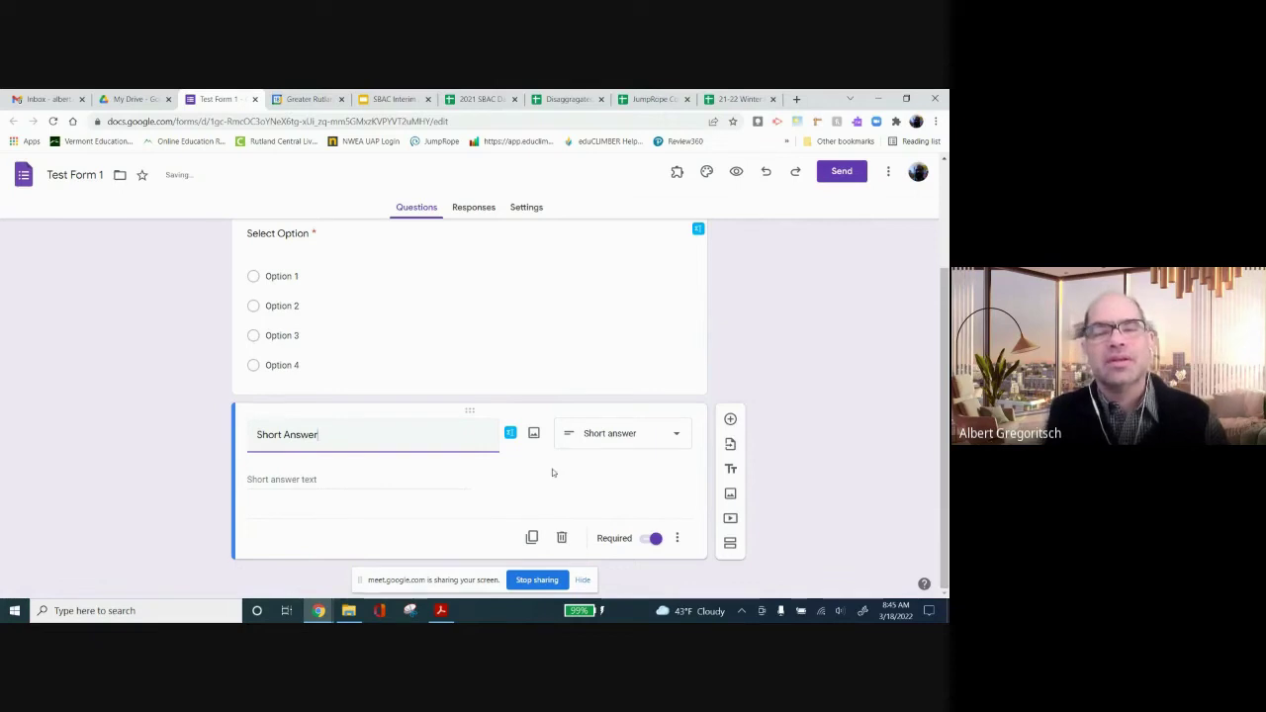
left_click(730, 419)
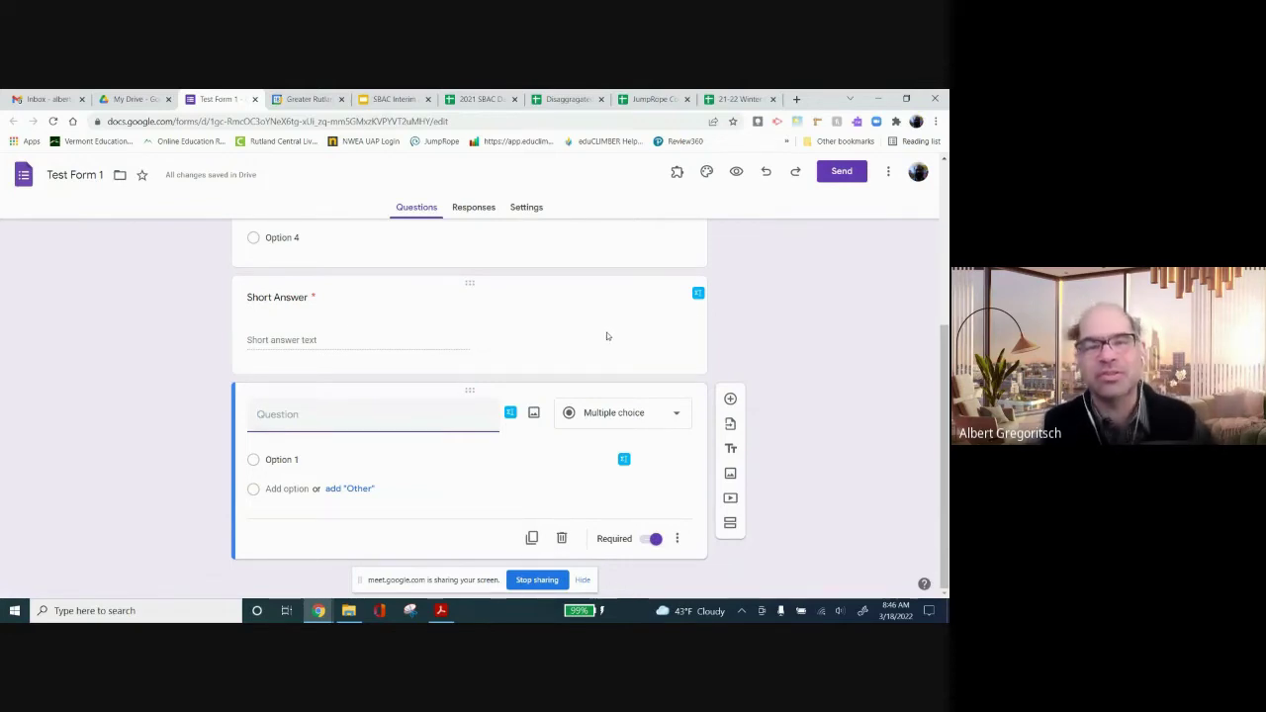
Make the new question a Paragraph question titled 'Long Answer'
left_click(617, 415)
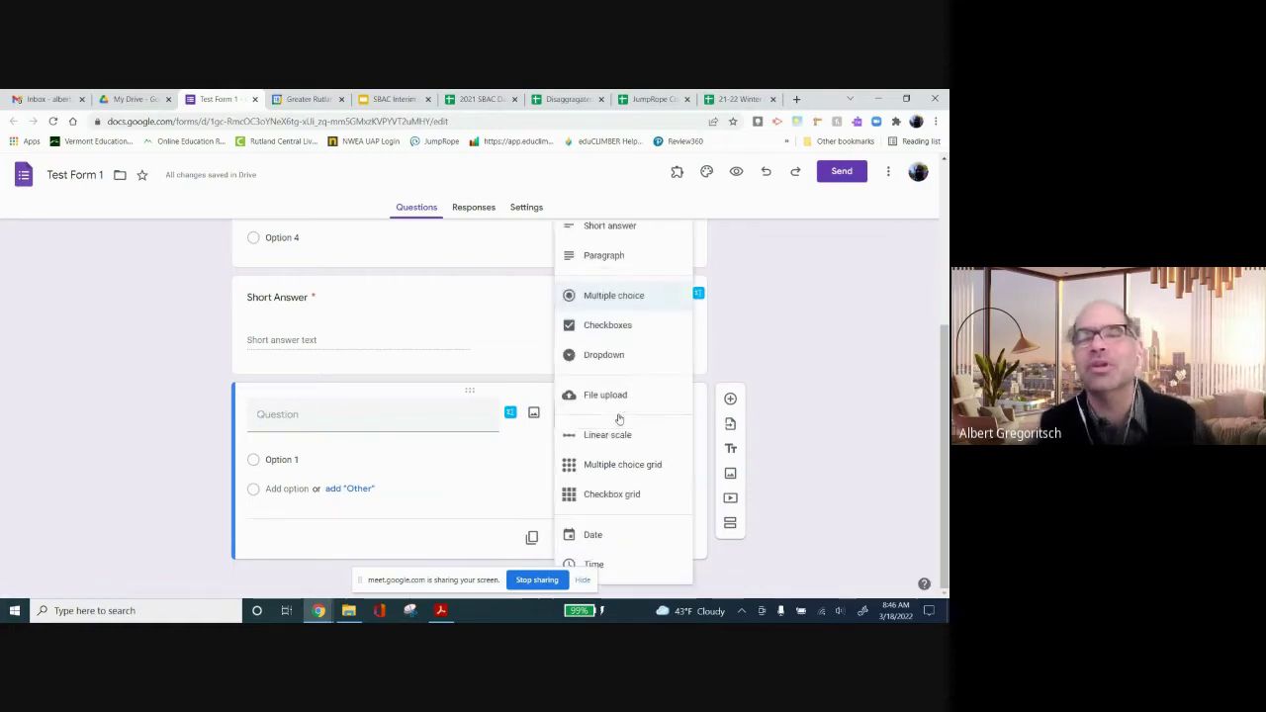
left_click(584, 259)
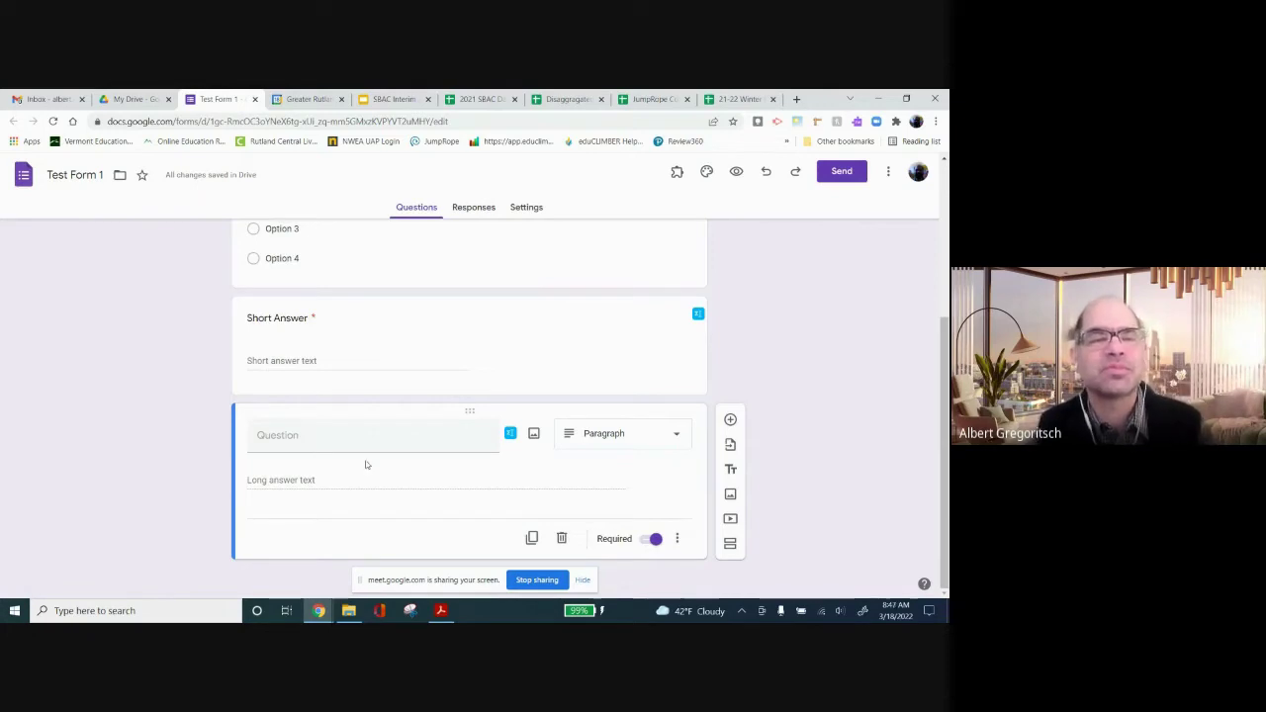
left_click(309, 445)
type("Long ")
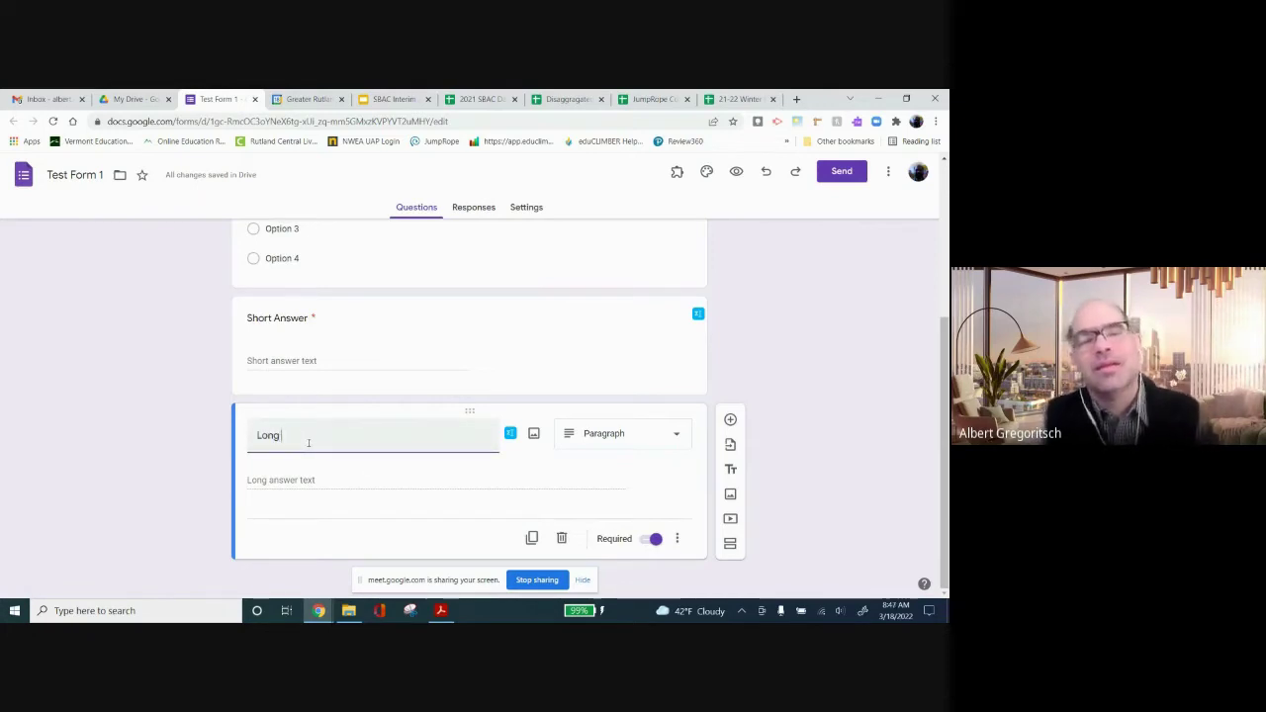
type("Answer")
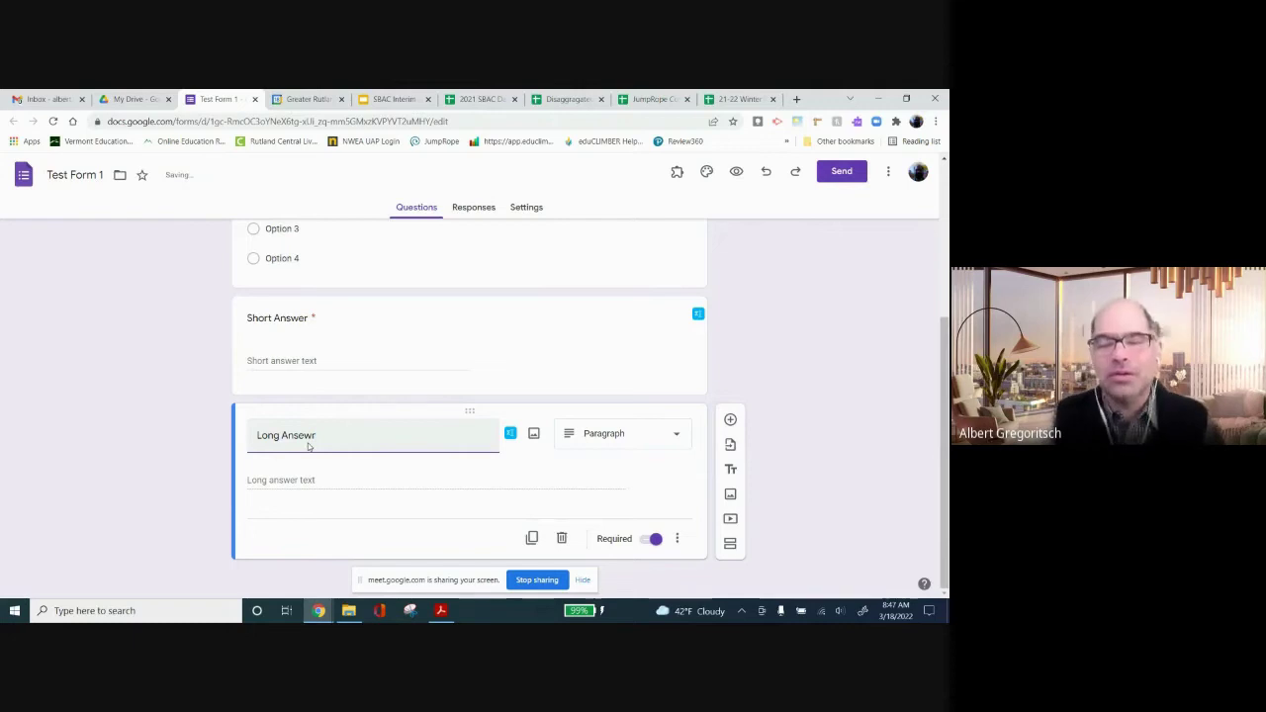
key("BackSpace")
key("BackSpace")
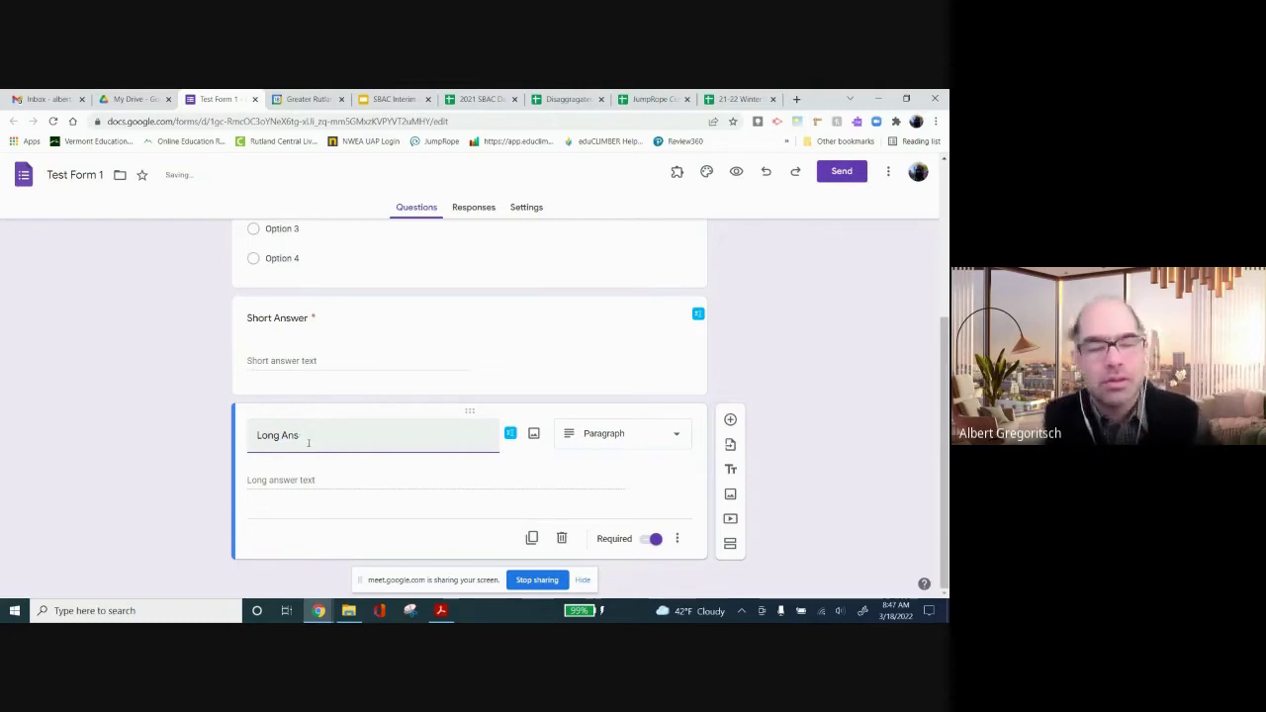
type("wer")
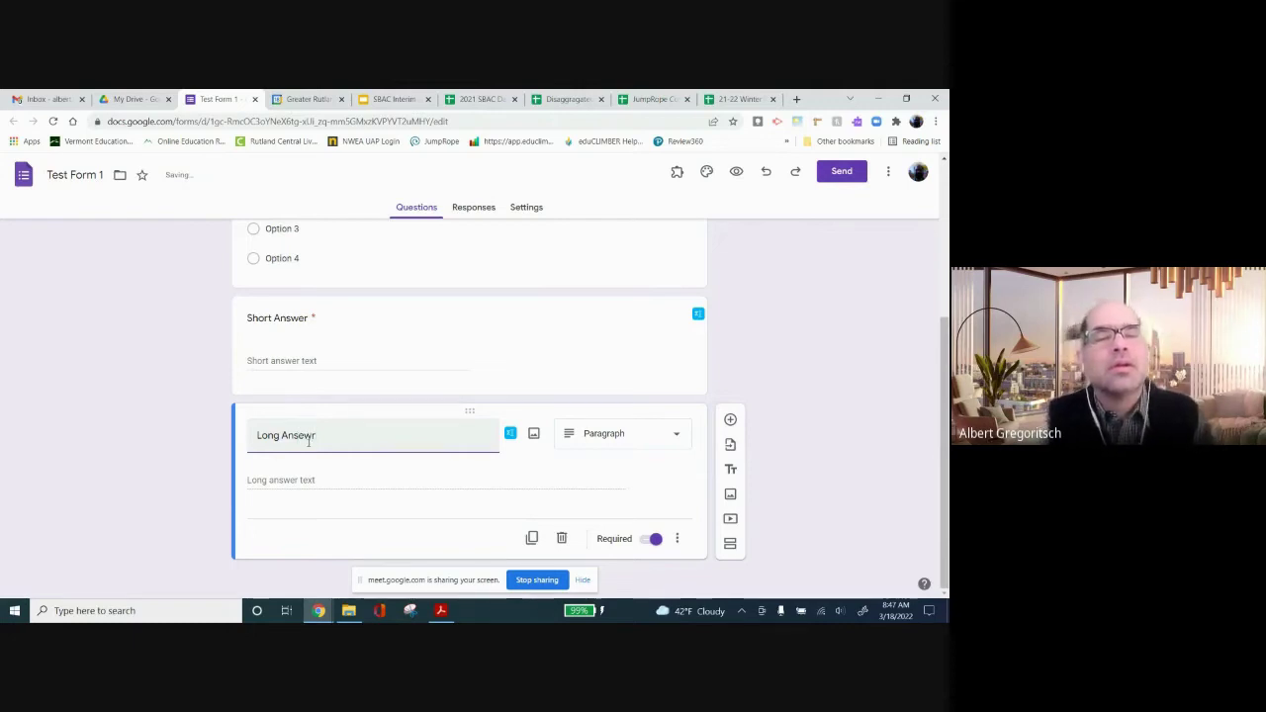
type("wer")
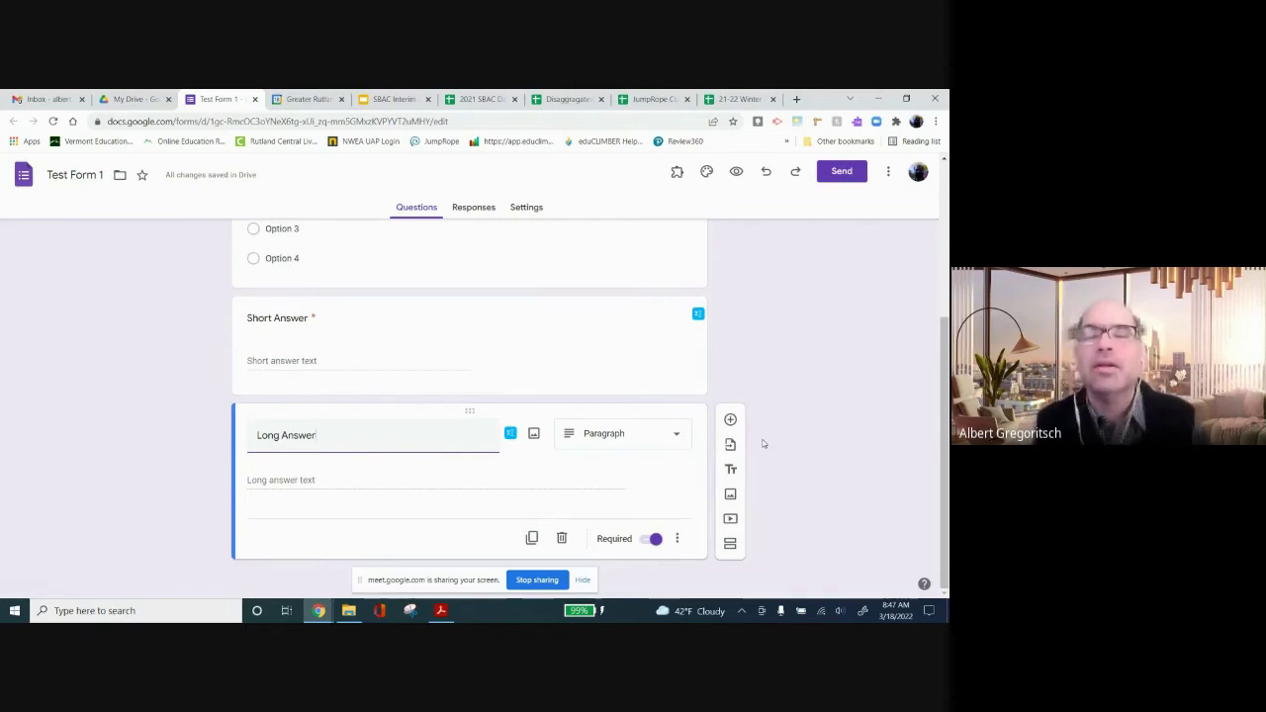
Add a new question titled 'This is a fill in the (a)_______ type of question. You can add as many…'
left_click(732, 420)
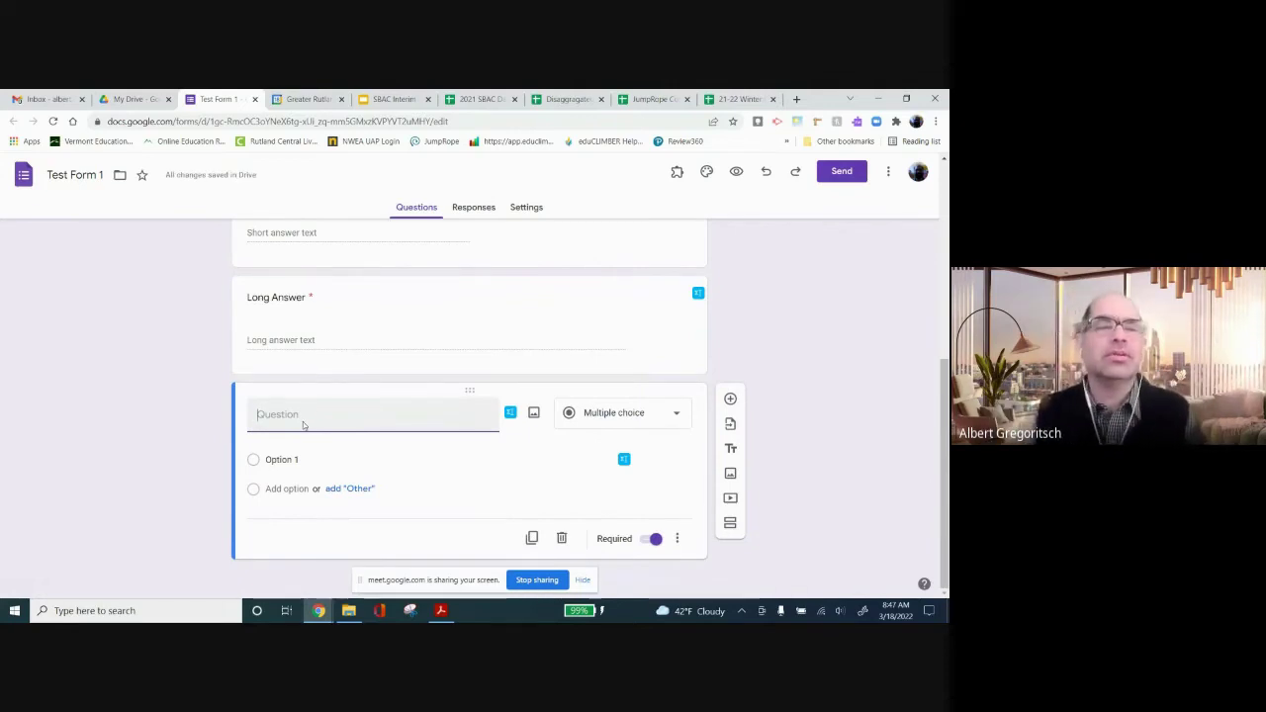
type("This i")
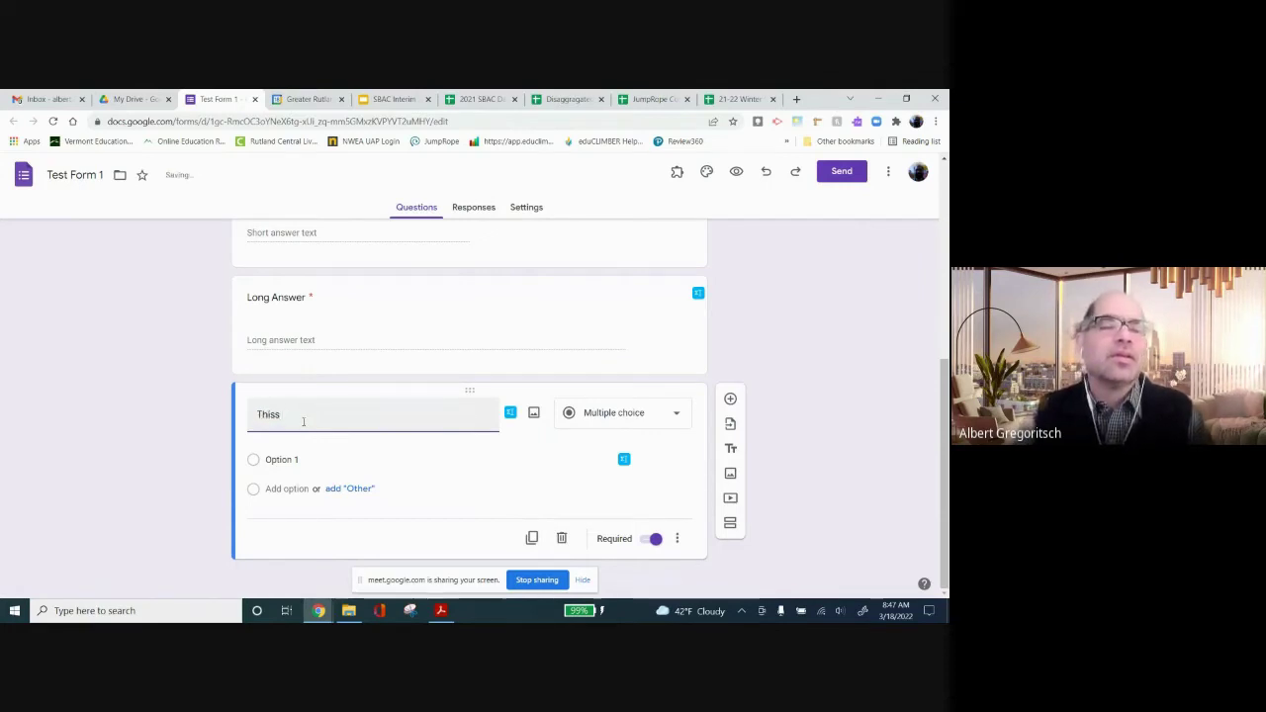
type("s a fill")
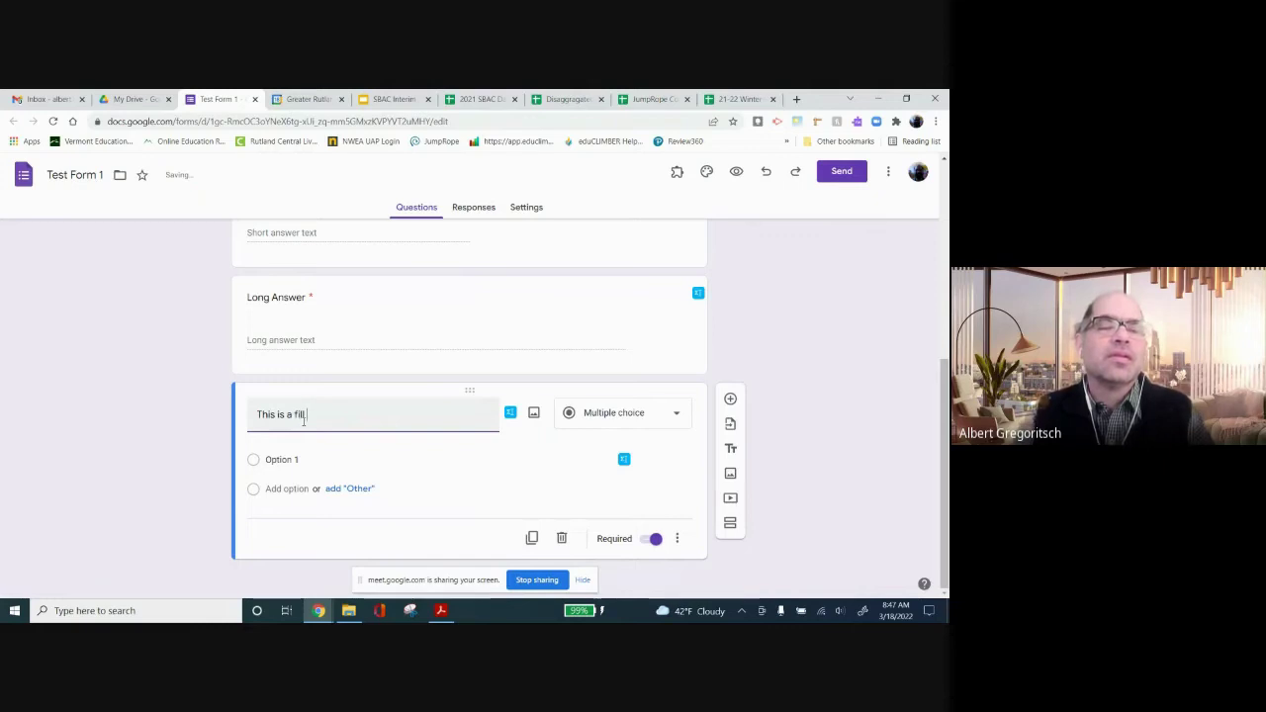
type(" in the (")
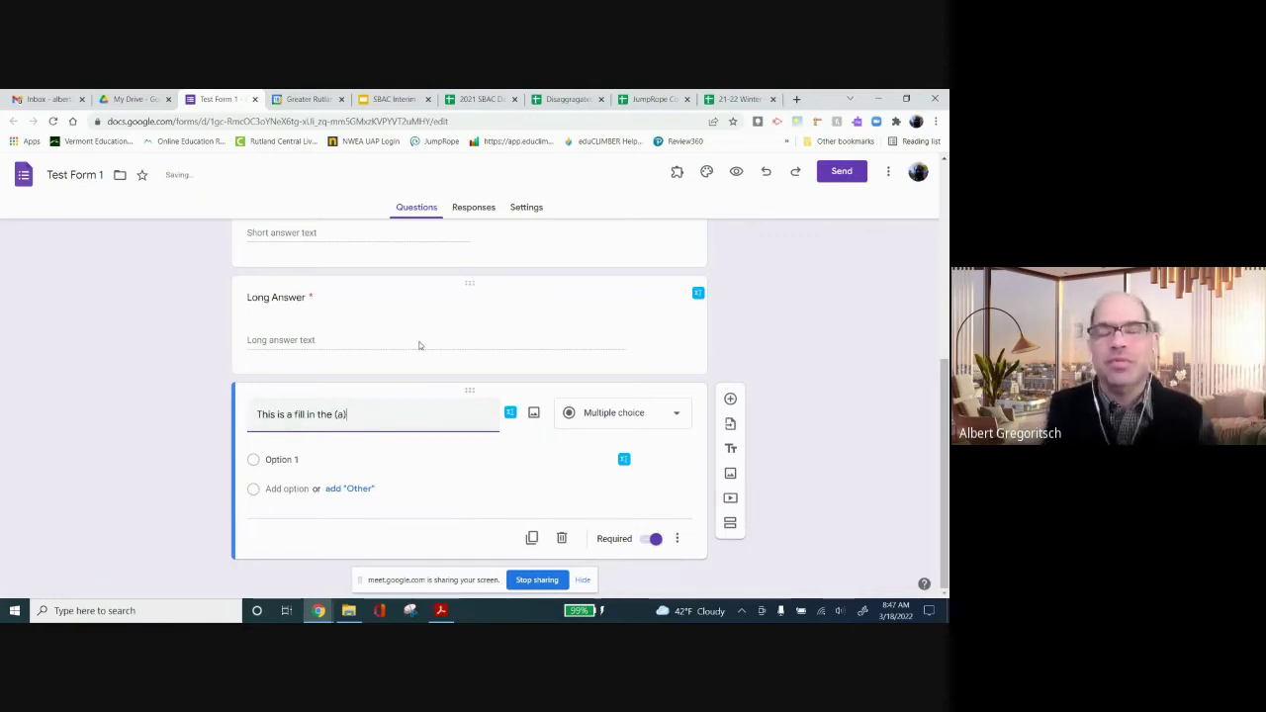
type("a)_______")
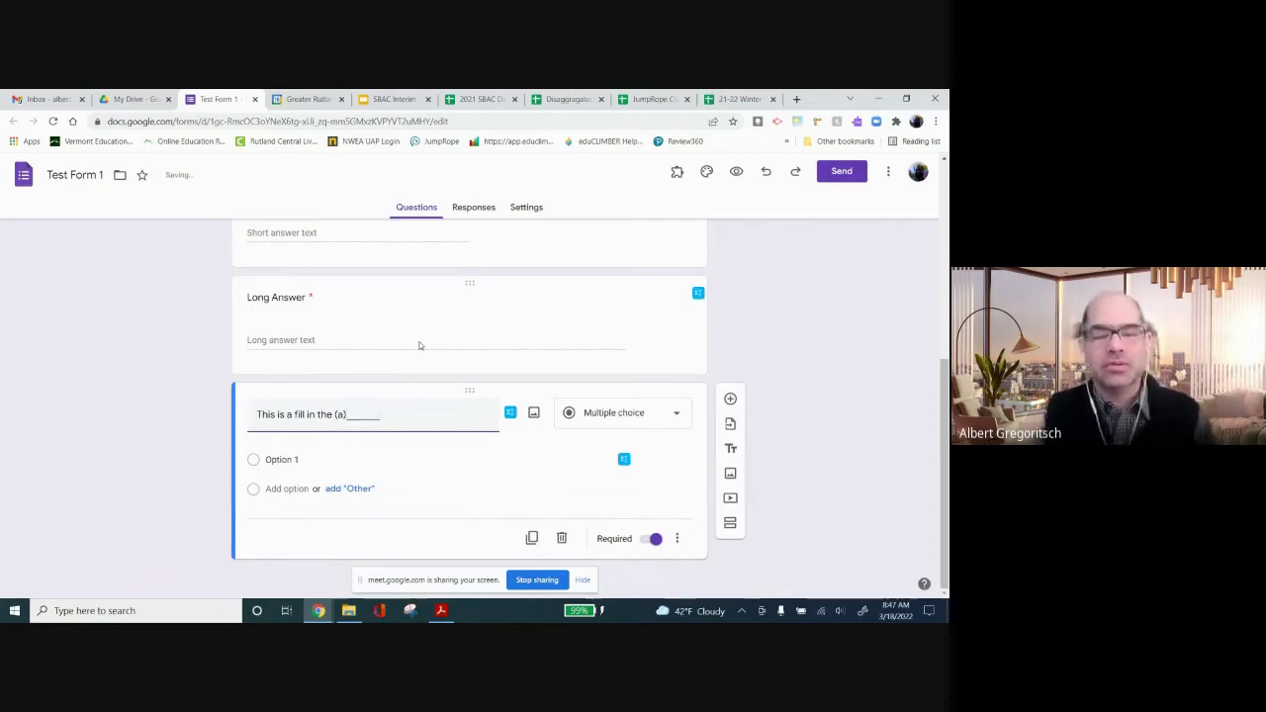
type("type of question. ")
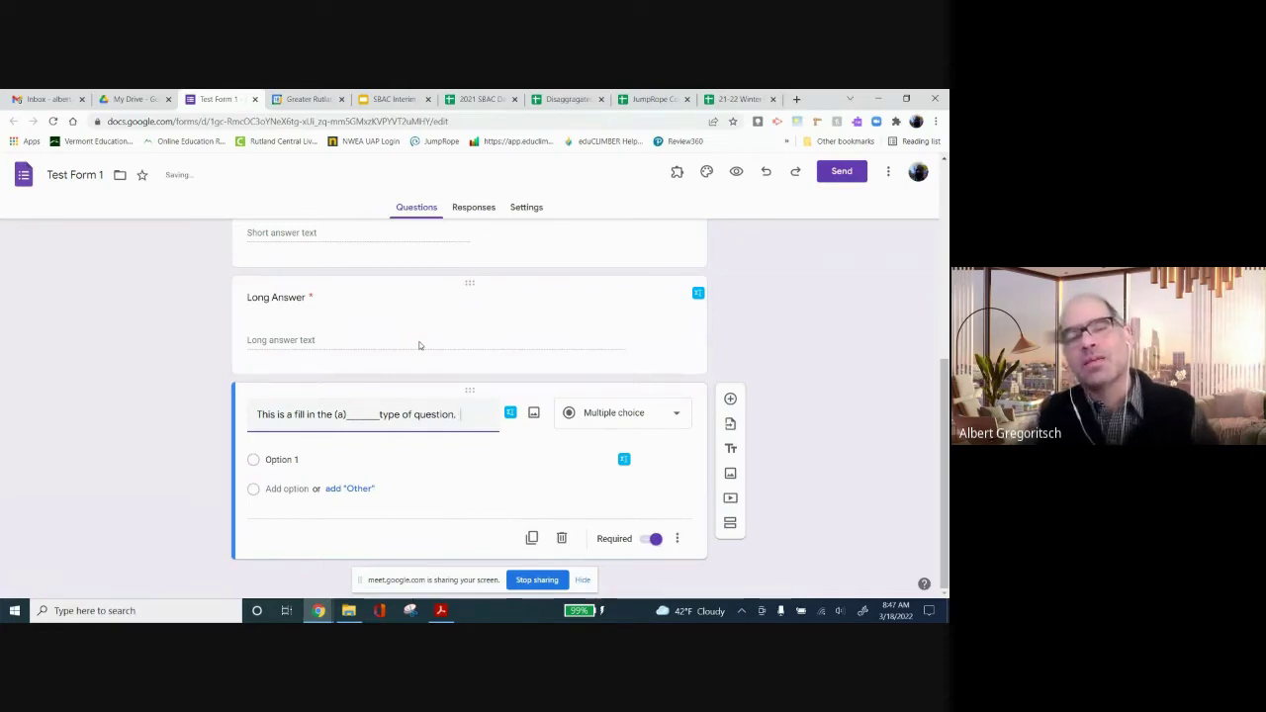
type("You can add more")
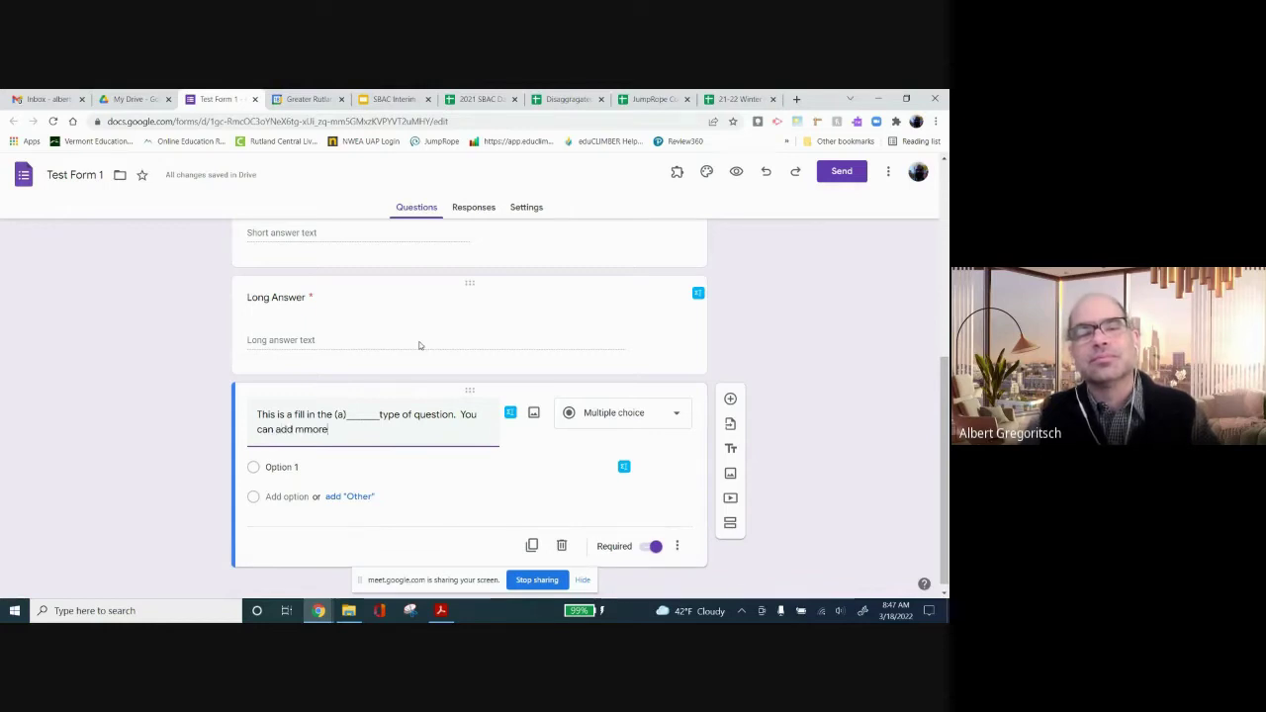
key("BackSpace")
key("BackSpace")
key("BackSpace")
key("BackSpace")
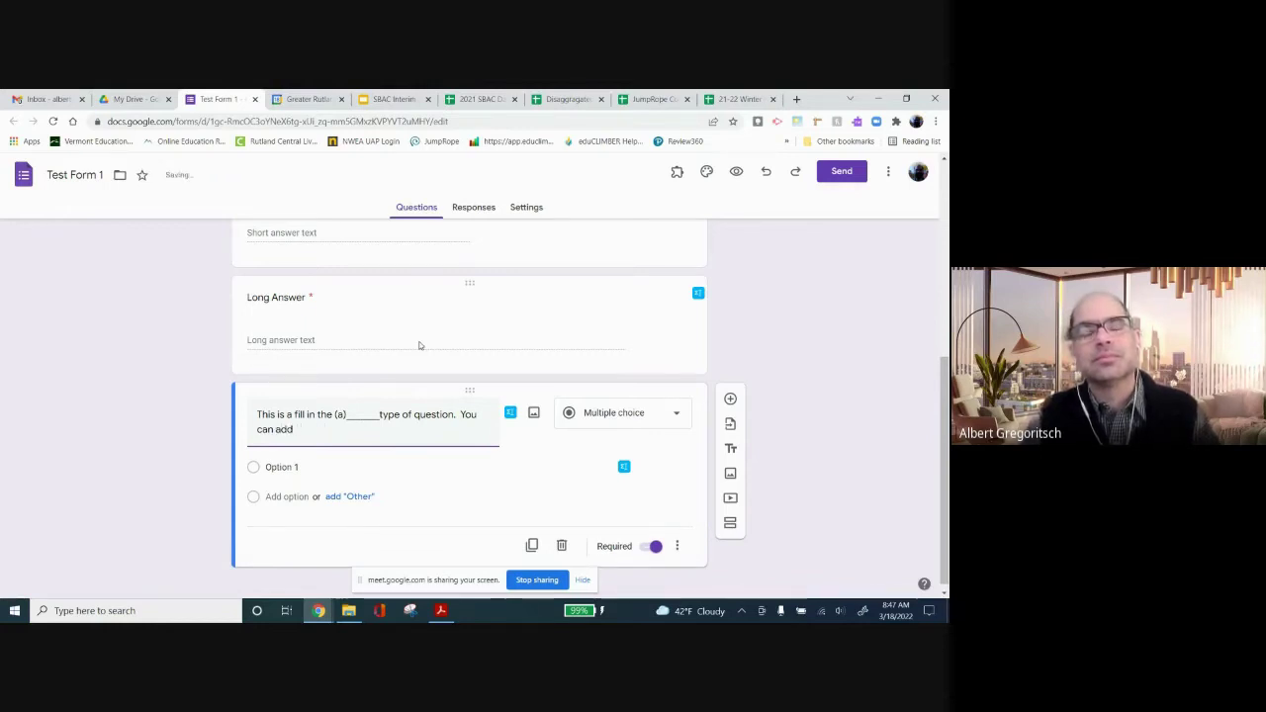
type("as many")
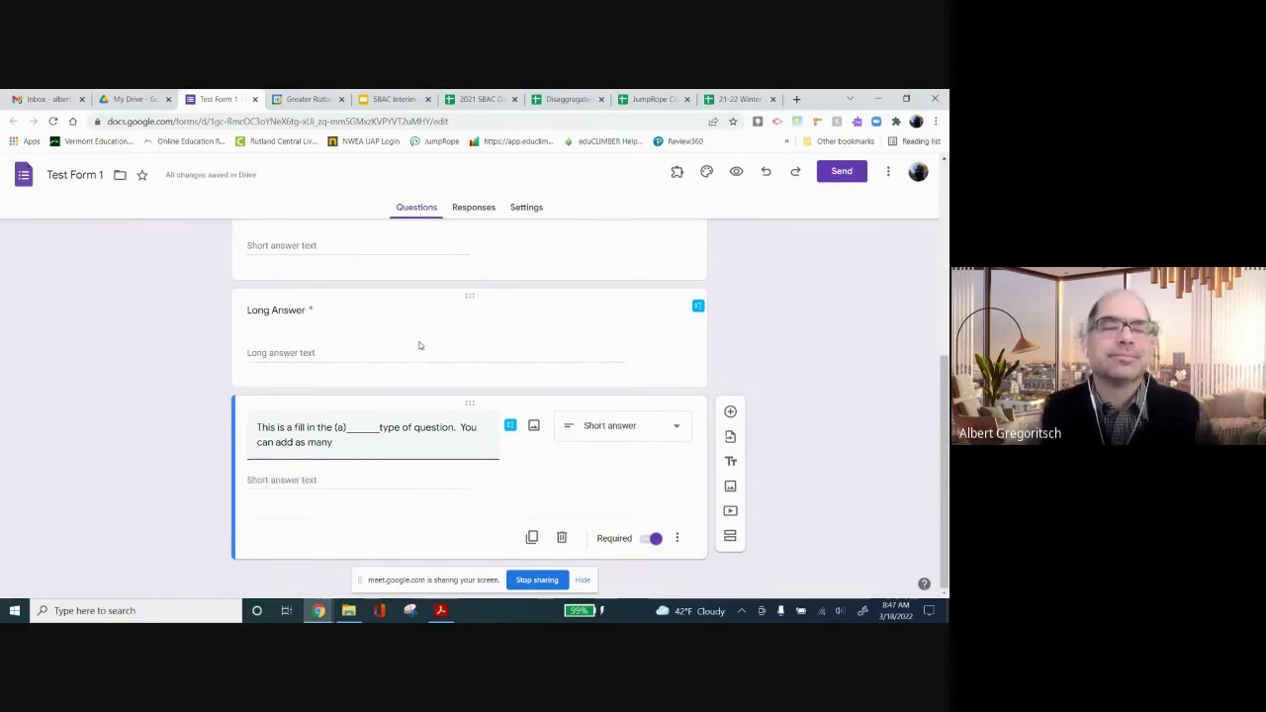
Finish the fill-in sentence with blanks (b), (c) and (d)
type("blanks a")
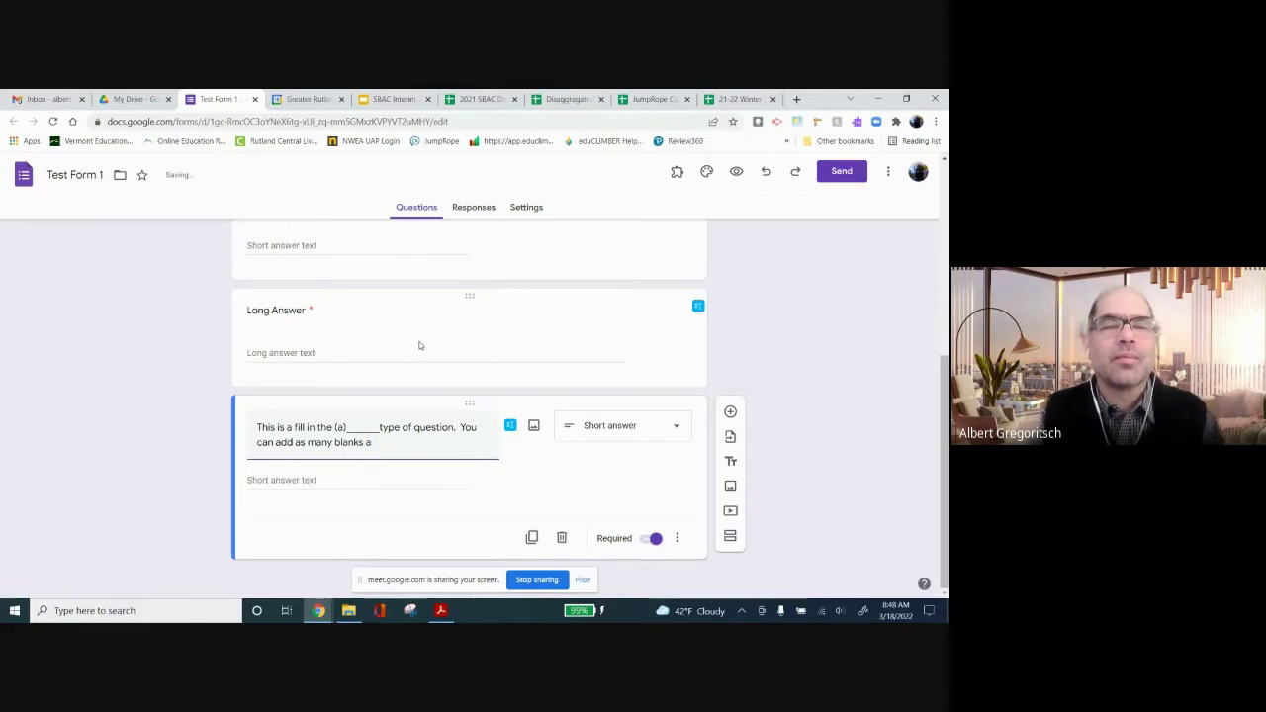
type("s you have (")
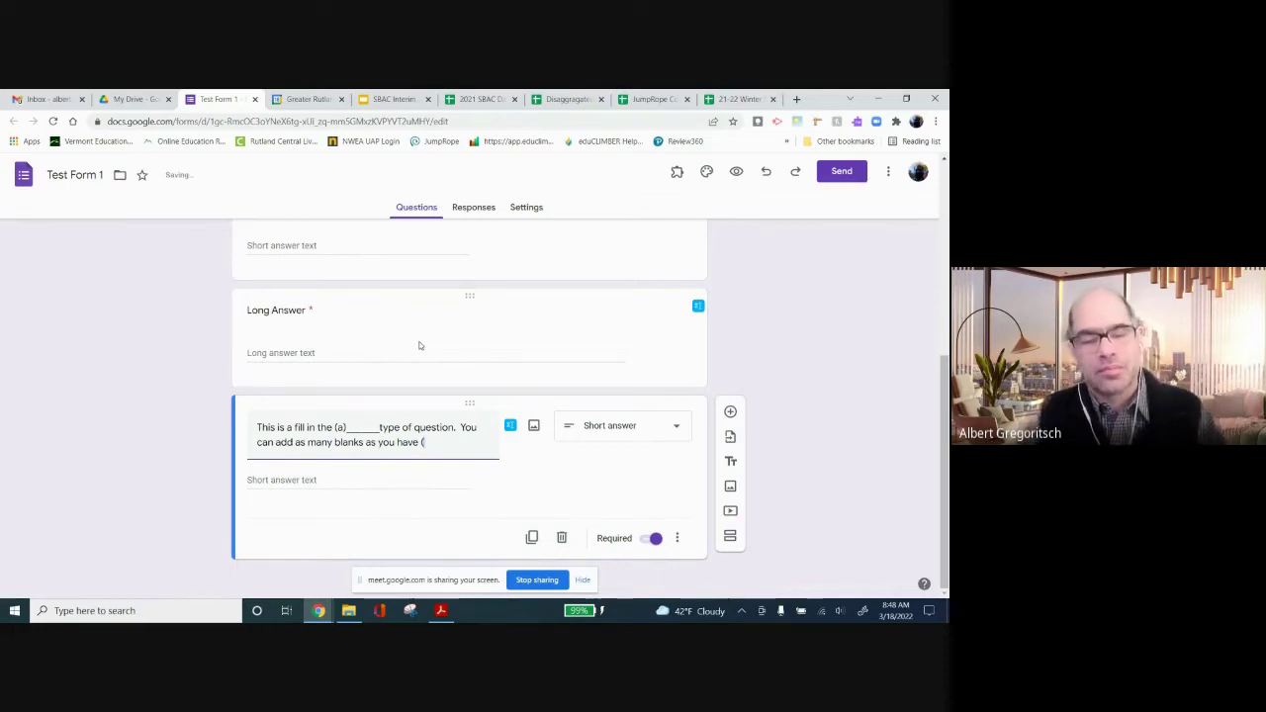
type("b)")
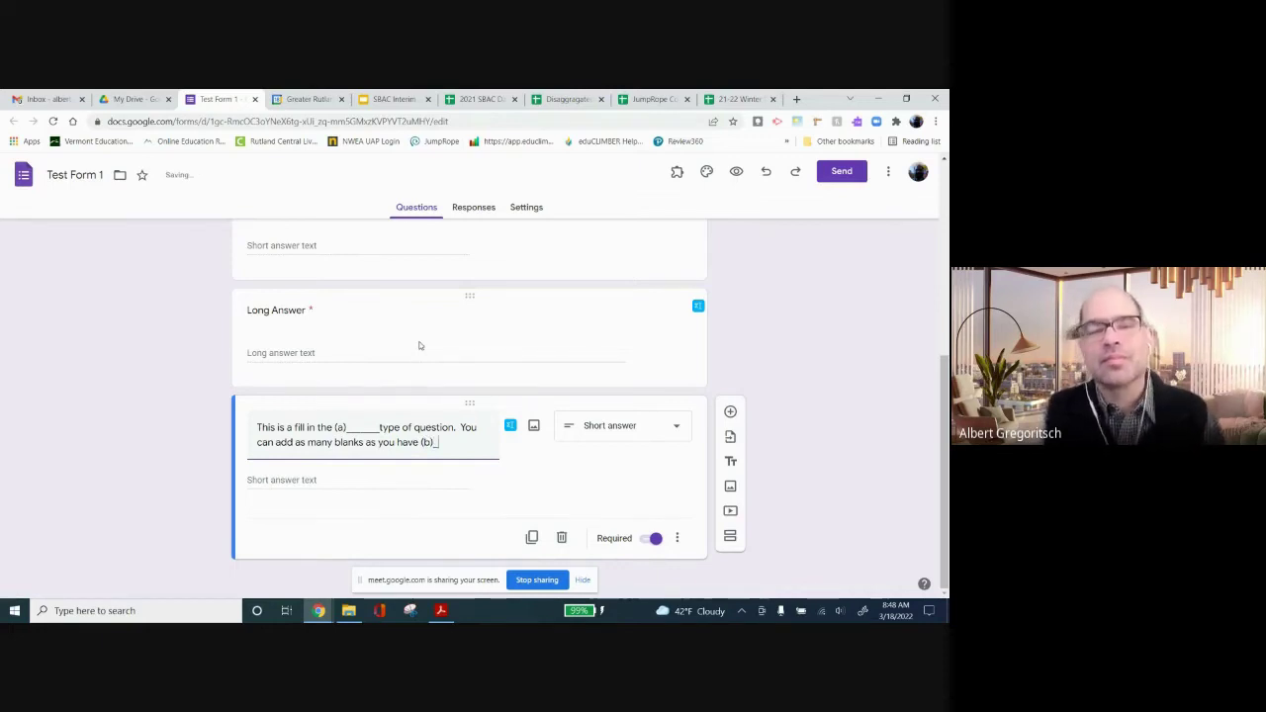
type("______")
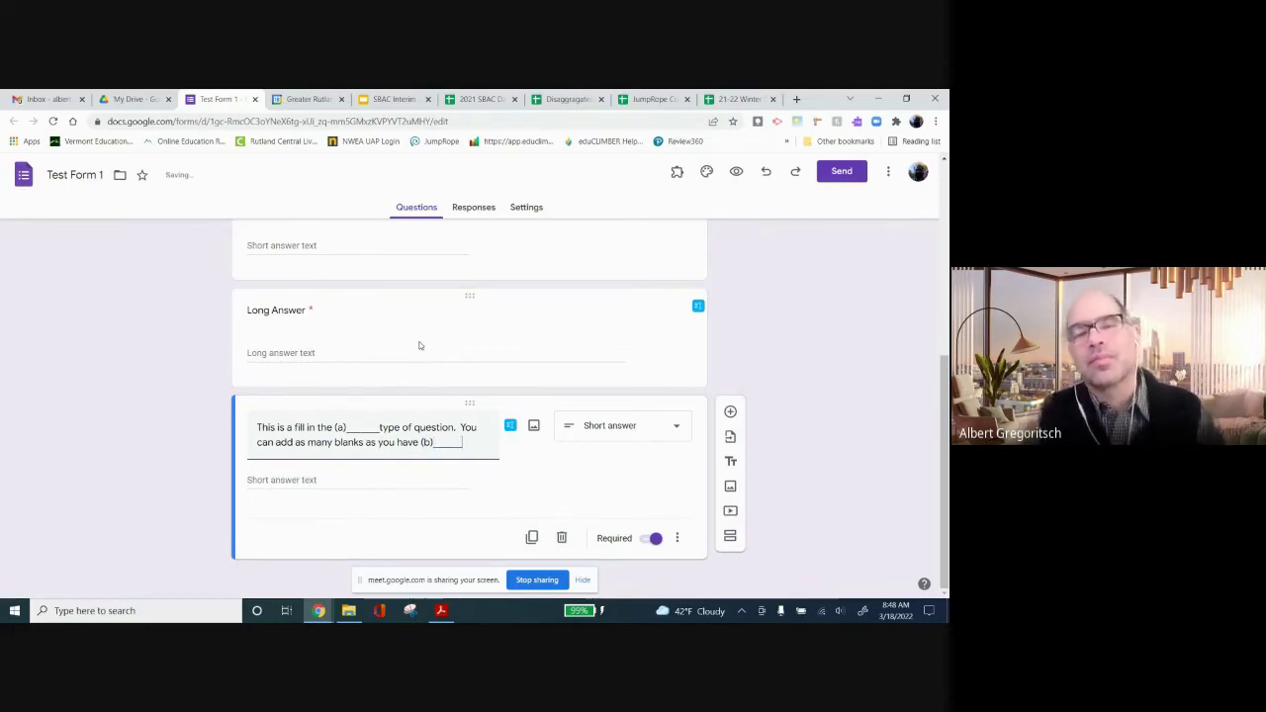
key("BackSpace")
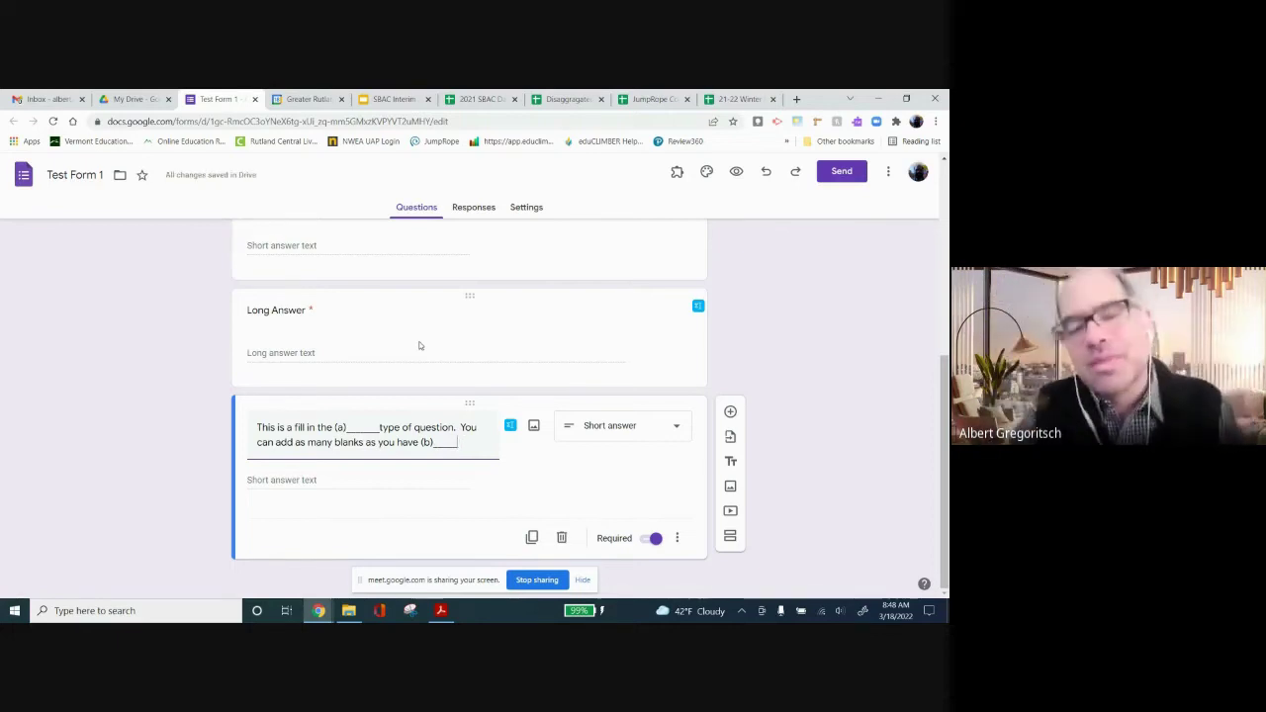
key("BackSpace")
key("BackSpace")
key("BackSpace")
key("BackSpace")
key("BackSpace")
key("BackSpace")
key("BackSpace")
key("BackSpace")
key("BackSpace")
key("BackSpace")
key("BackSpace")
key("BackSpace")
key("BackSpace")
key("BackSpace")
key("BackSpace")
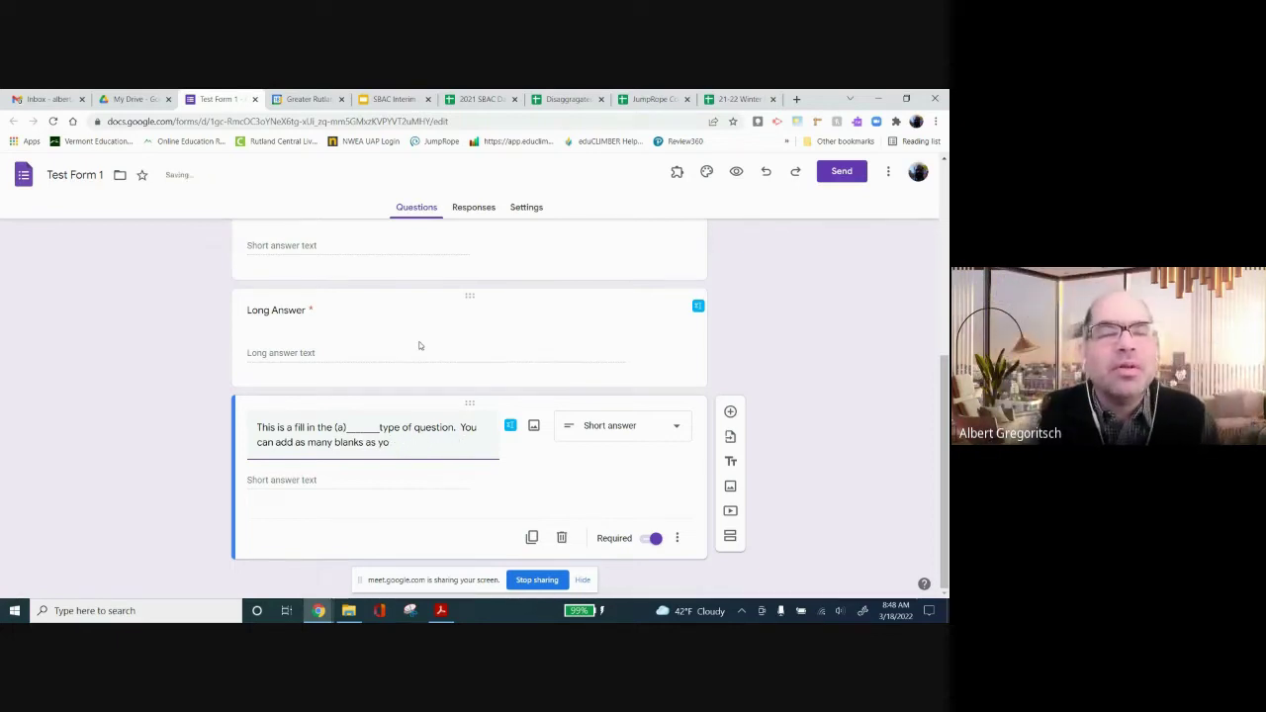
key("BackSpace")
key("BackSpace")
key("BackSpace")
key("BackSpace")
key("BackSpace")
key("BackSpace")
key("BackSpace")
key("BackSpace")
key("BackSpace")
key("BackSpace")
key("BackSpace")
key("BackSpace")
key("BackSpace")
key("BackSpace")
key("BackSpace")
key("BackSpace")
key("BackSpace")
key("BackSpace")
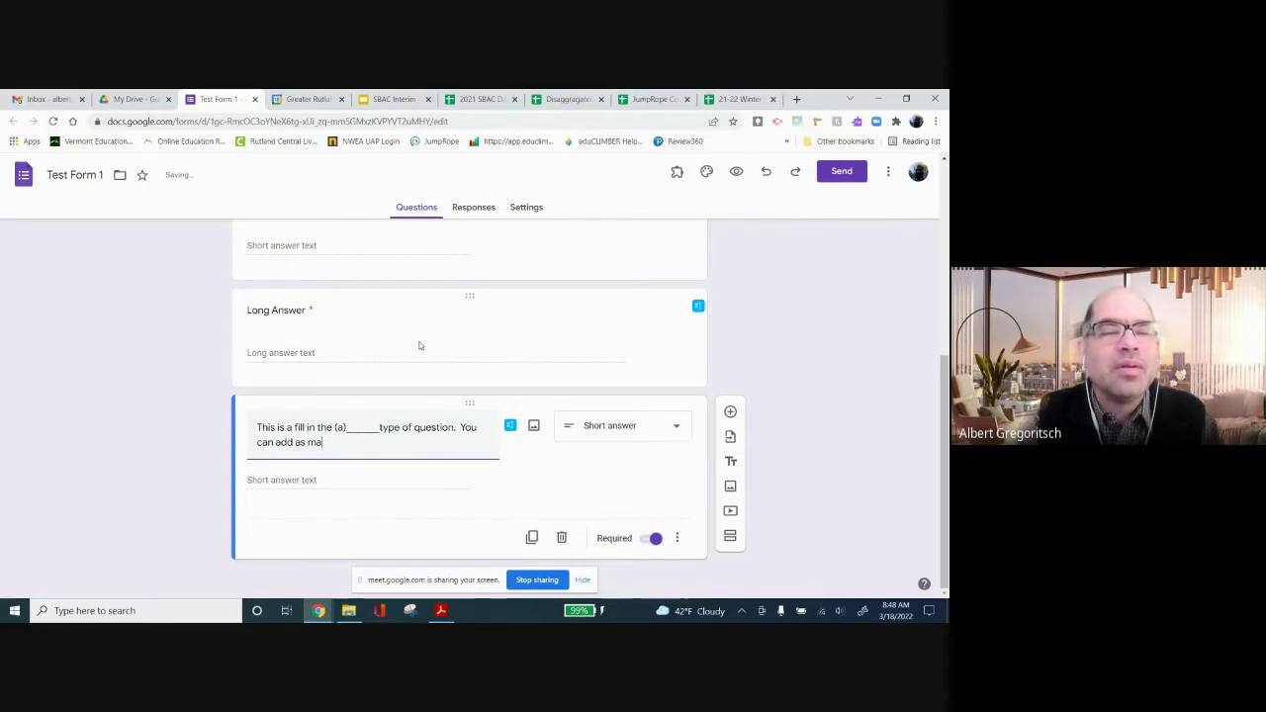
key("BackSpace")
key("BackSpace")
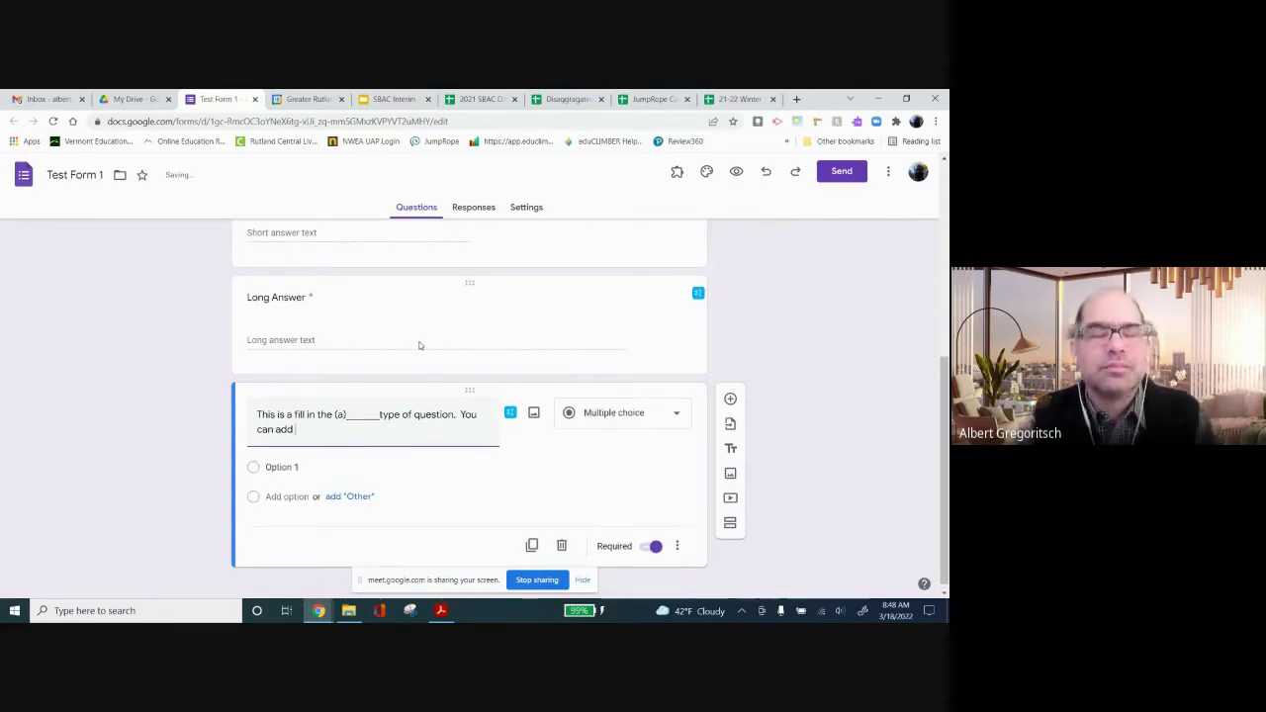
type("a numb")
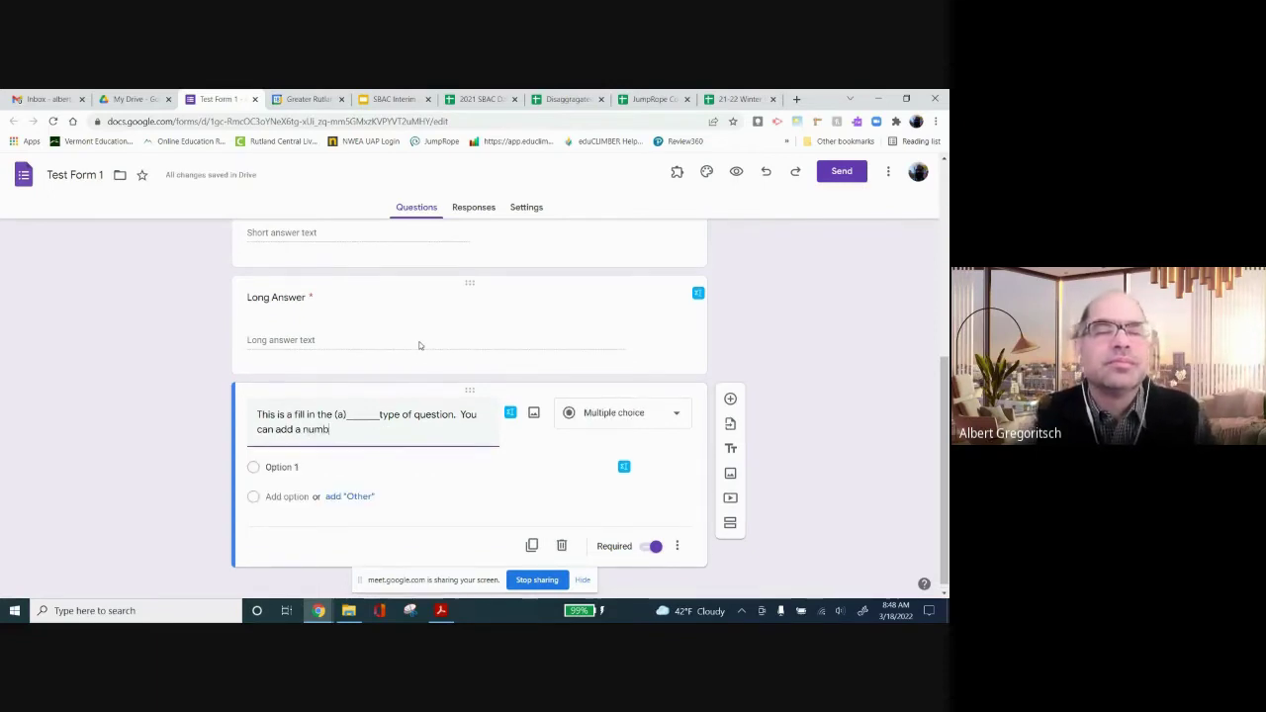
type("er of (")
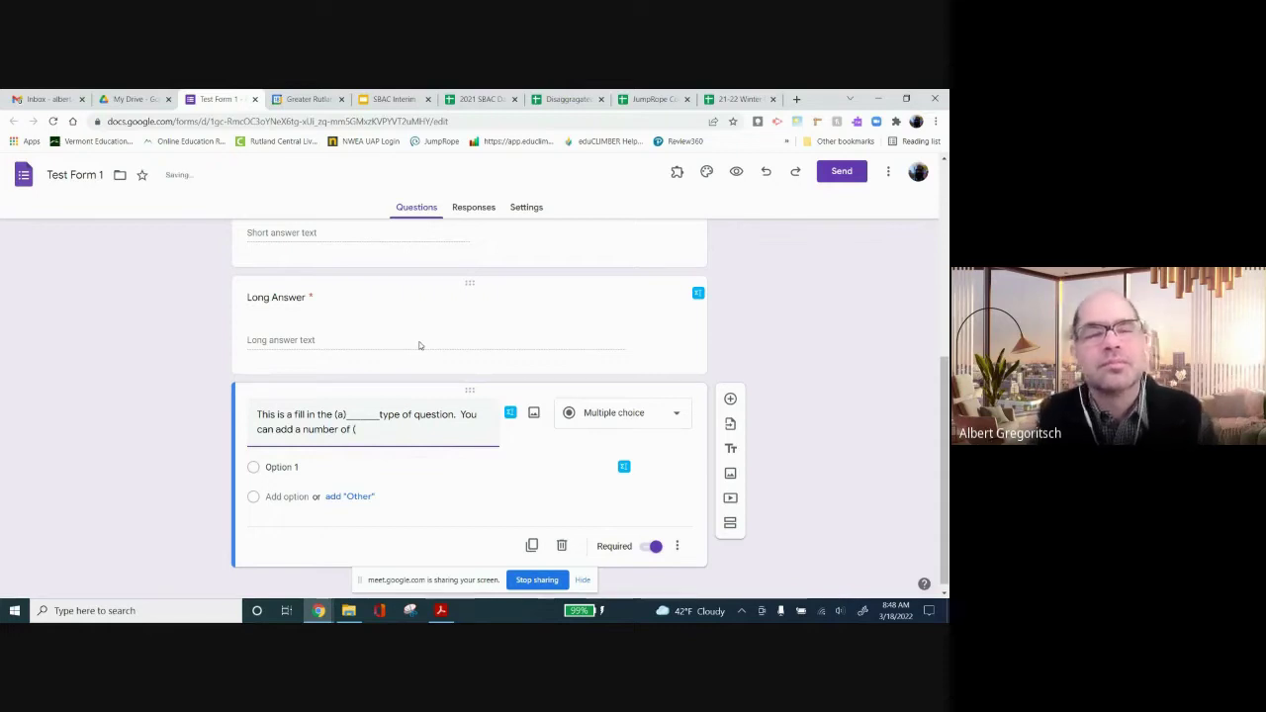
type("b)")
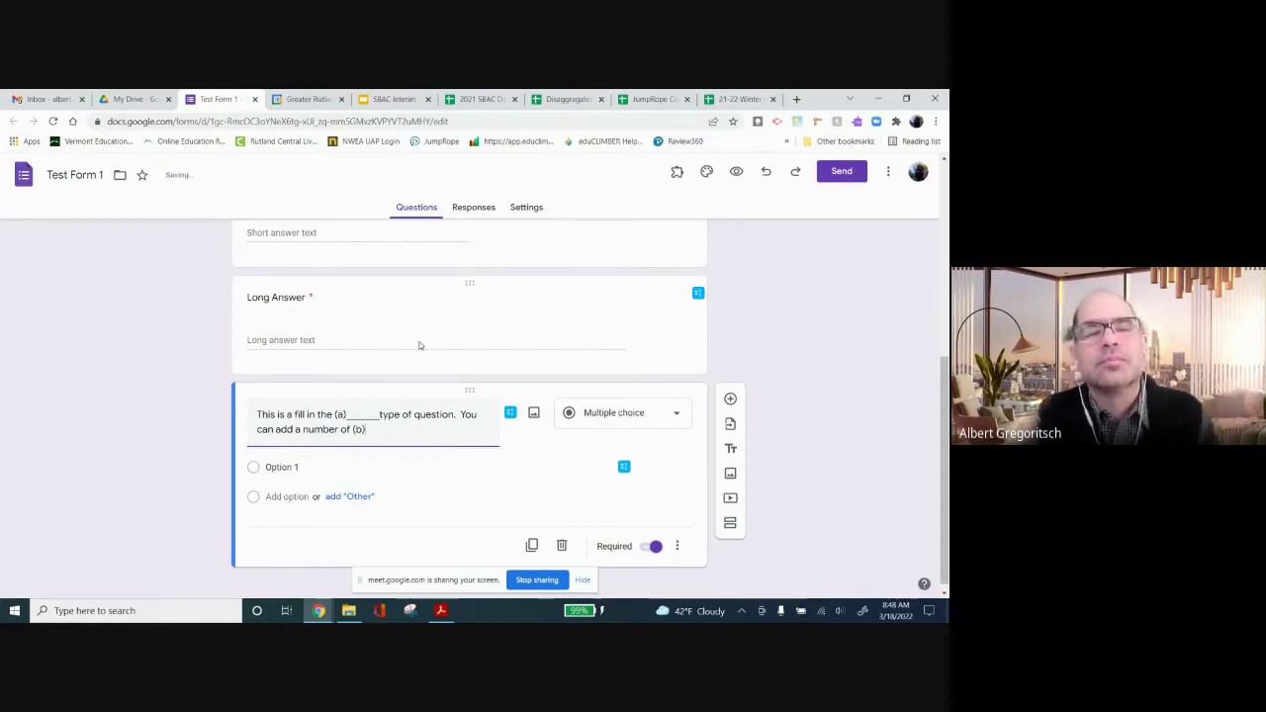
type("_______")
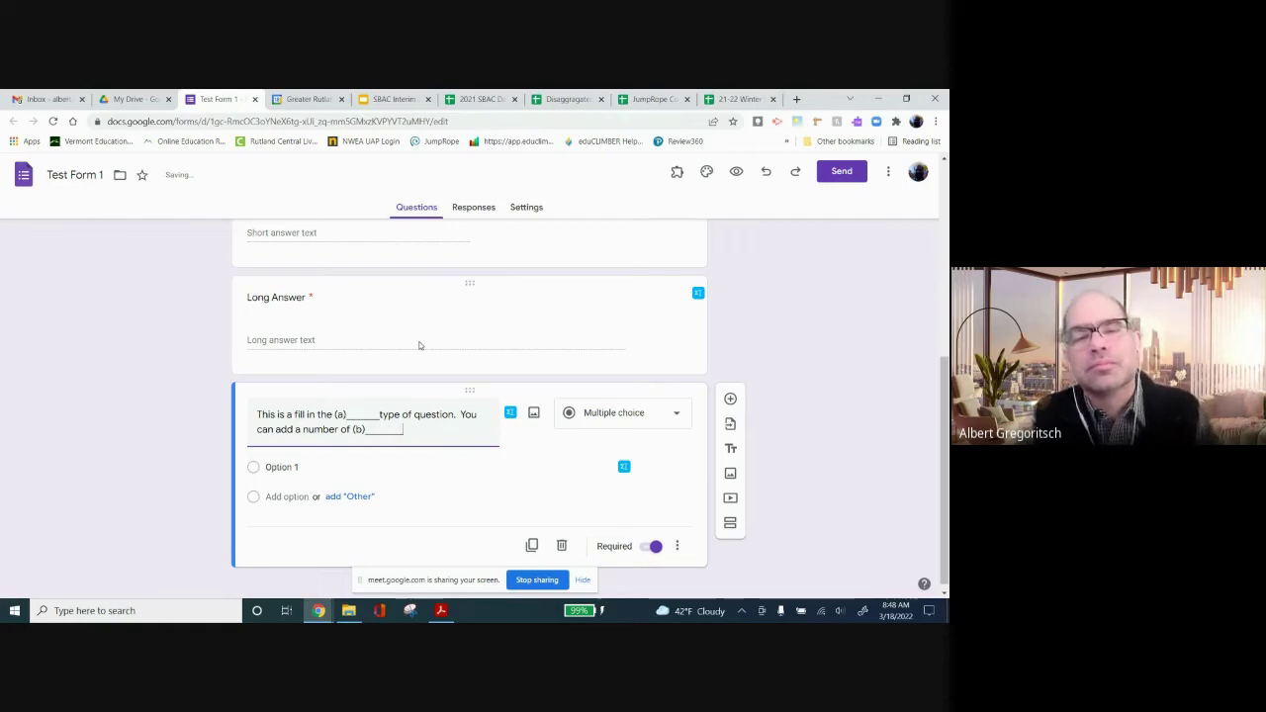
type(" and juuse a word")
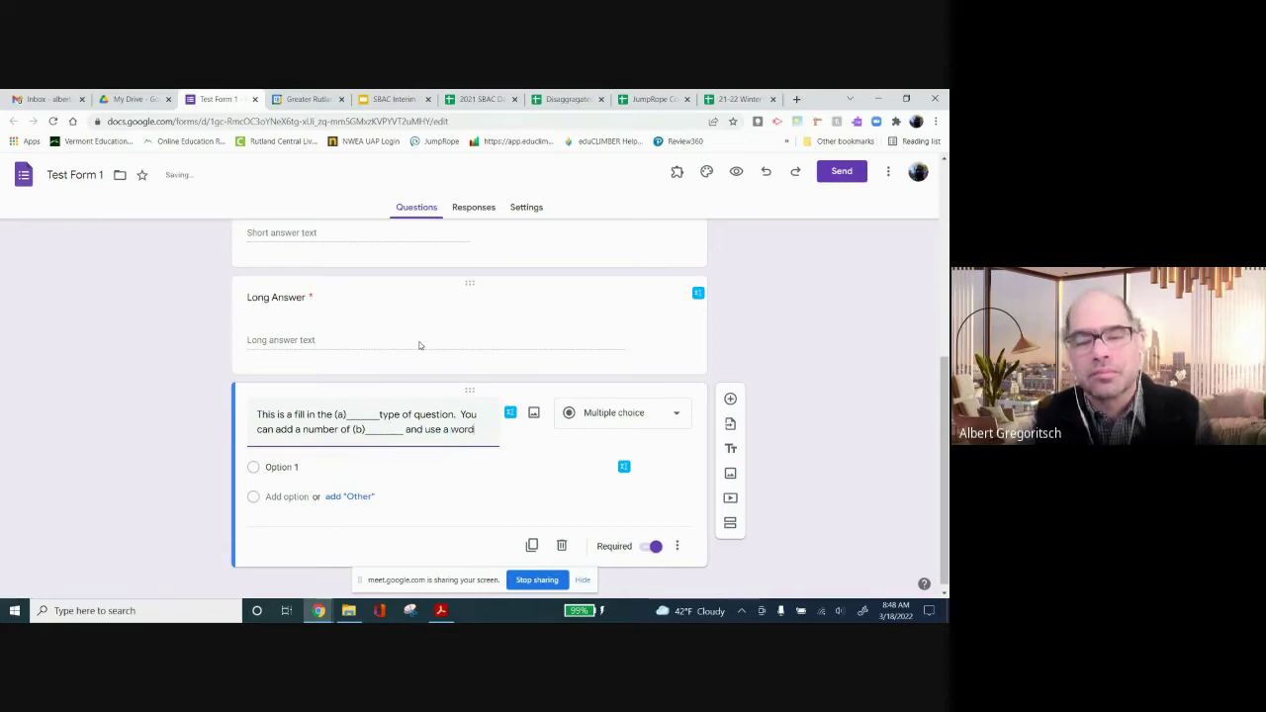
type(" (c)")
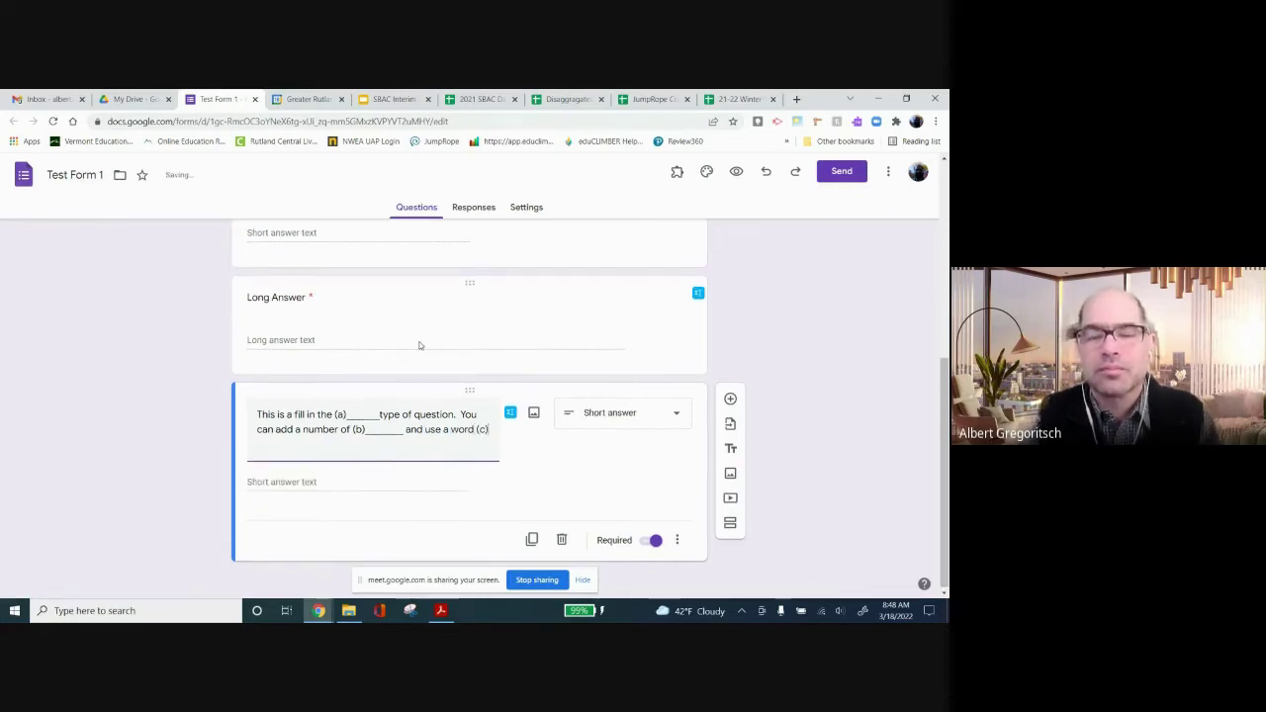
type("______")
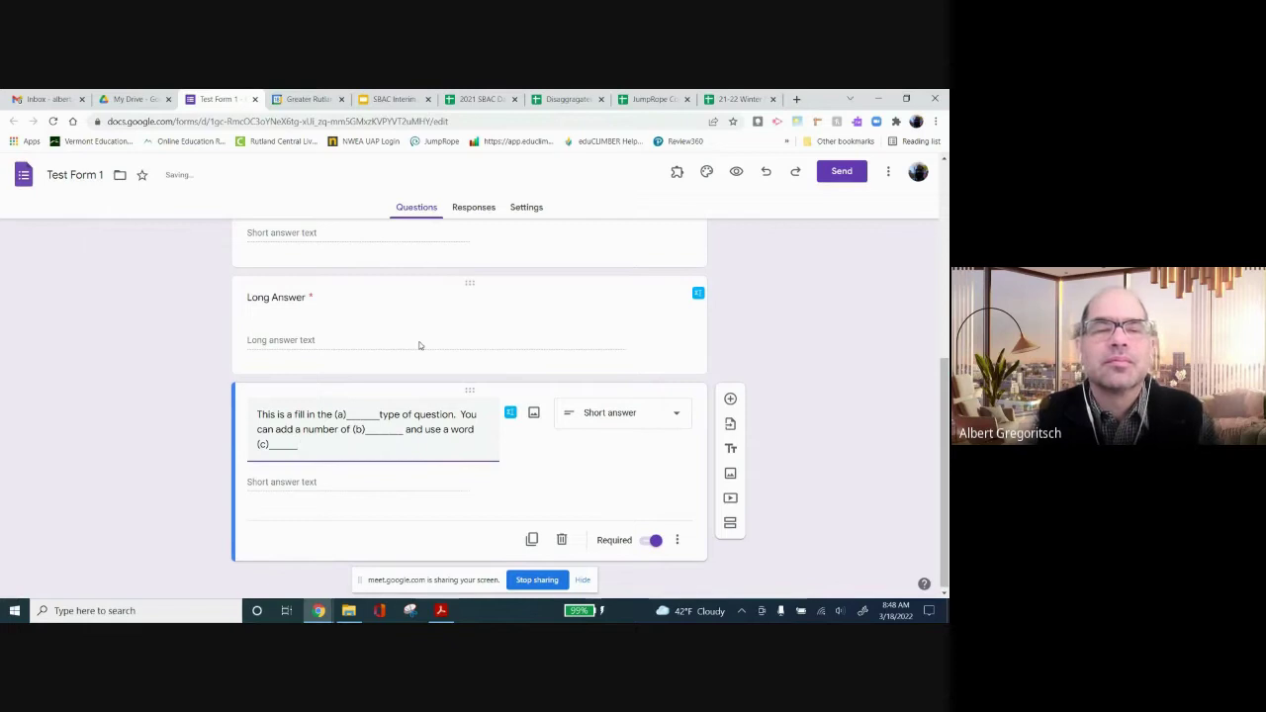
type(" to help ")
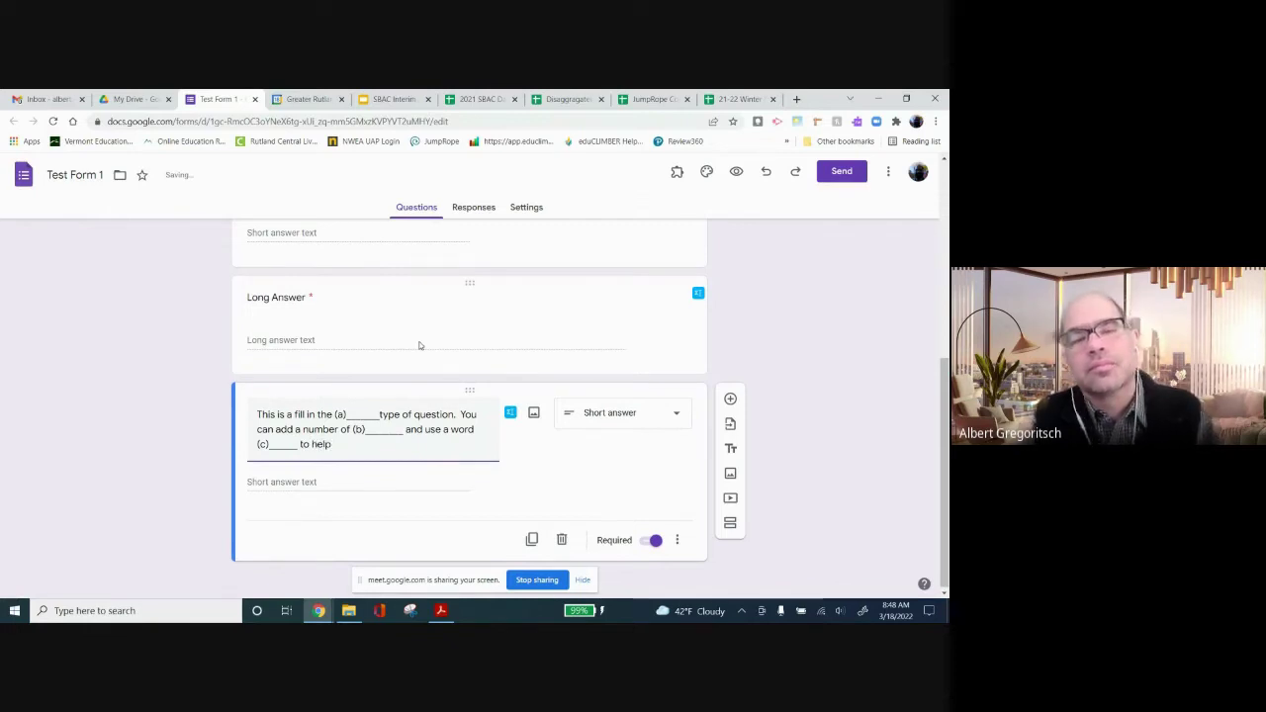
type("with the (")
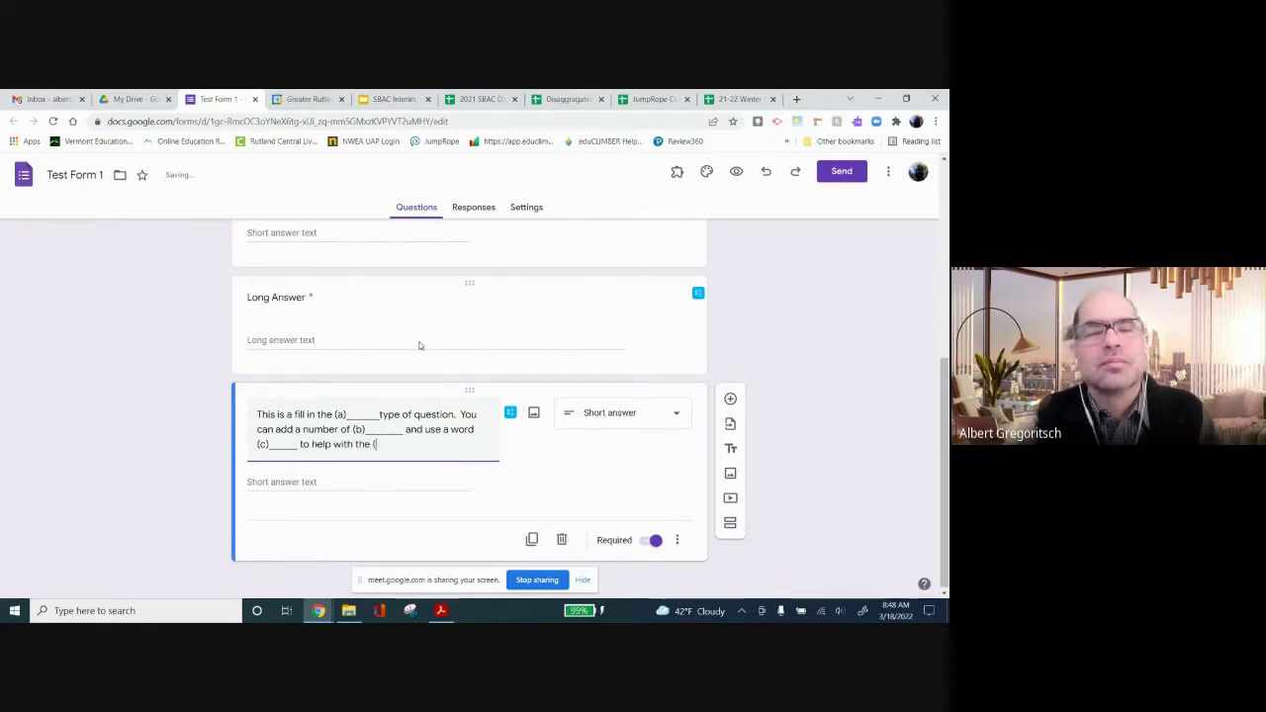
type("d)")
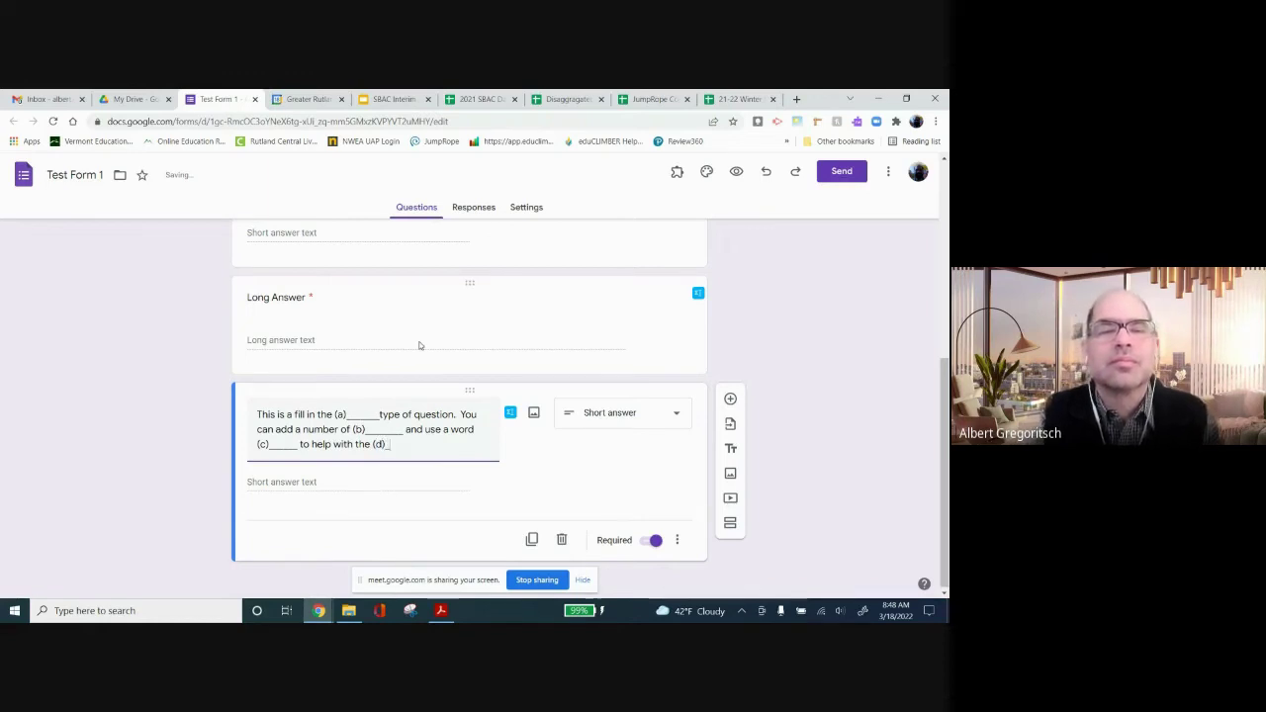
type("________.")
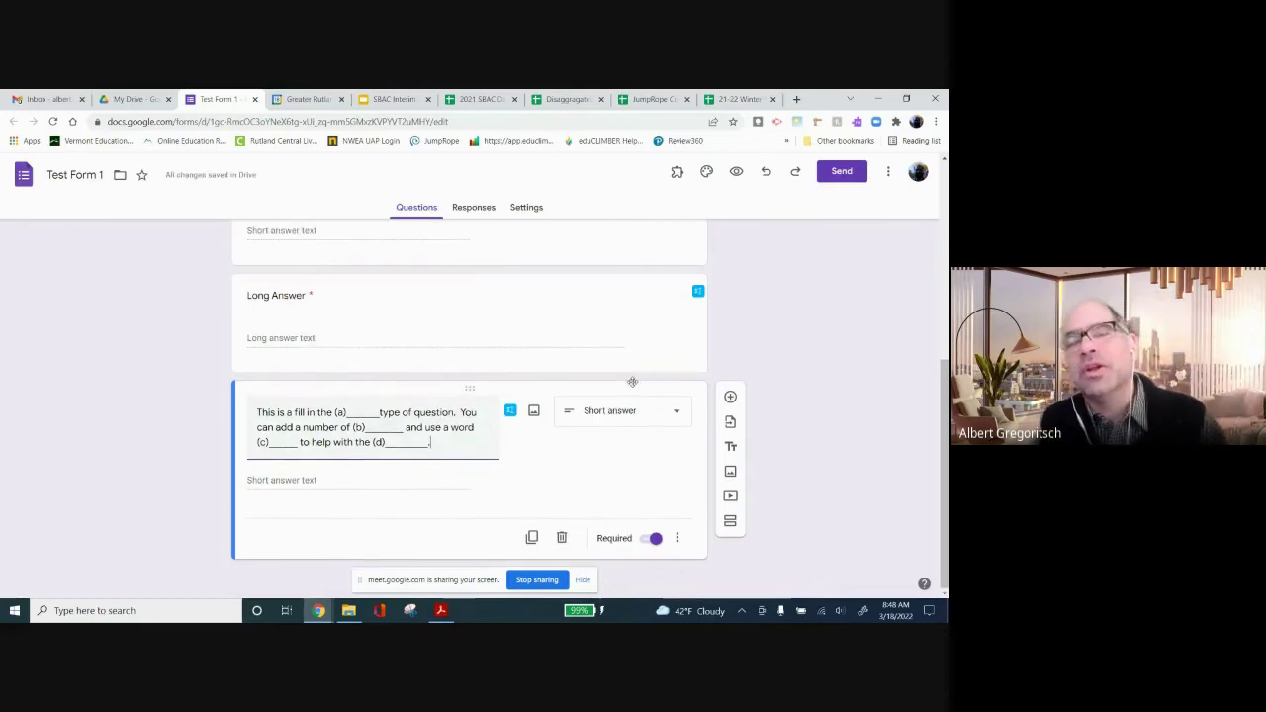
Convert the fill-in question to a Multiple choice grid with columns a, b, c and d
left_click(613, 414)
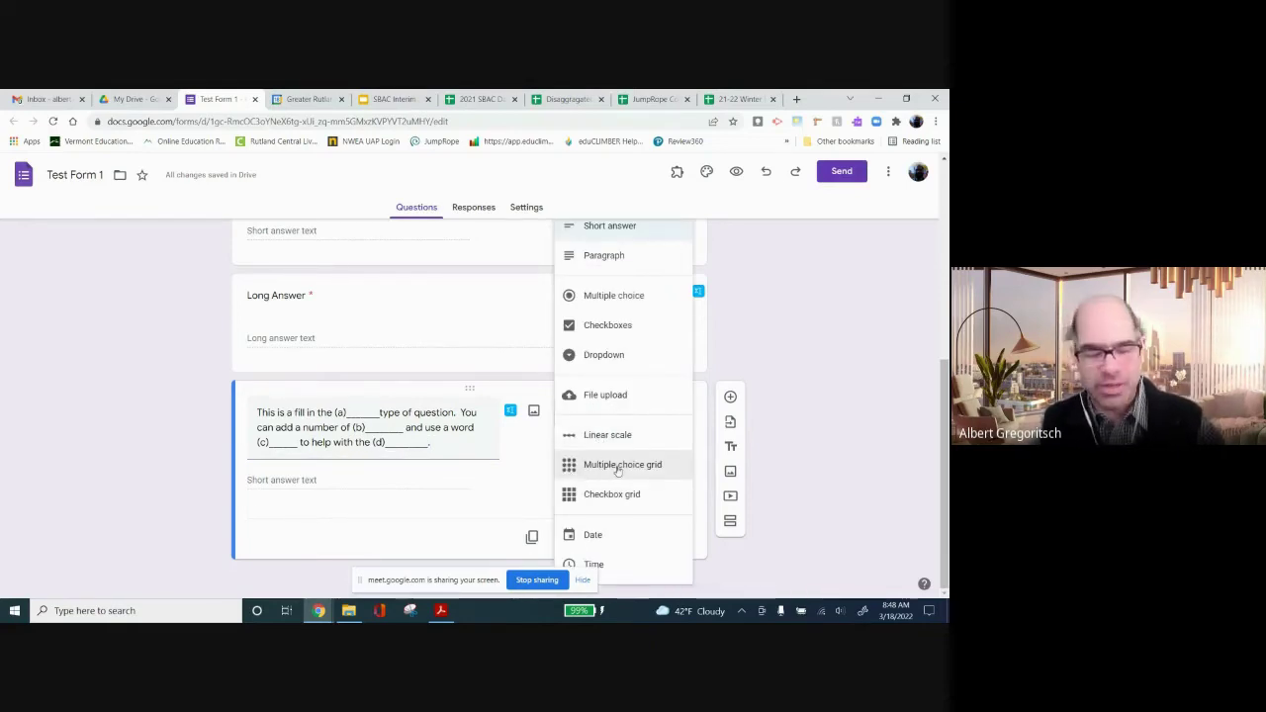
left_click(618, 467)
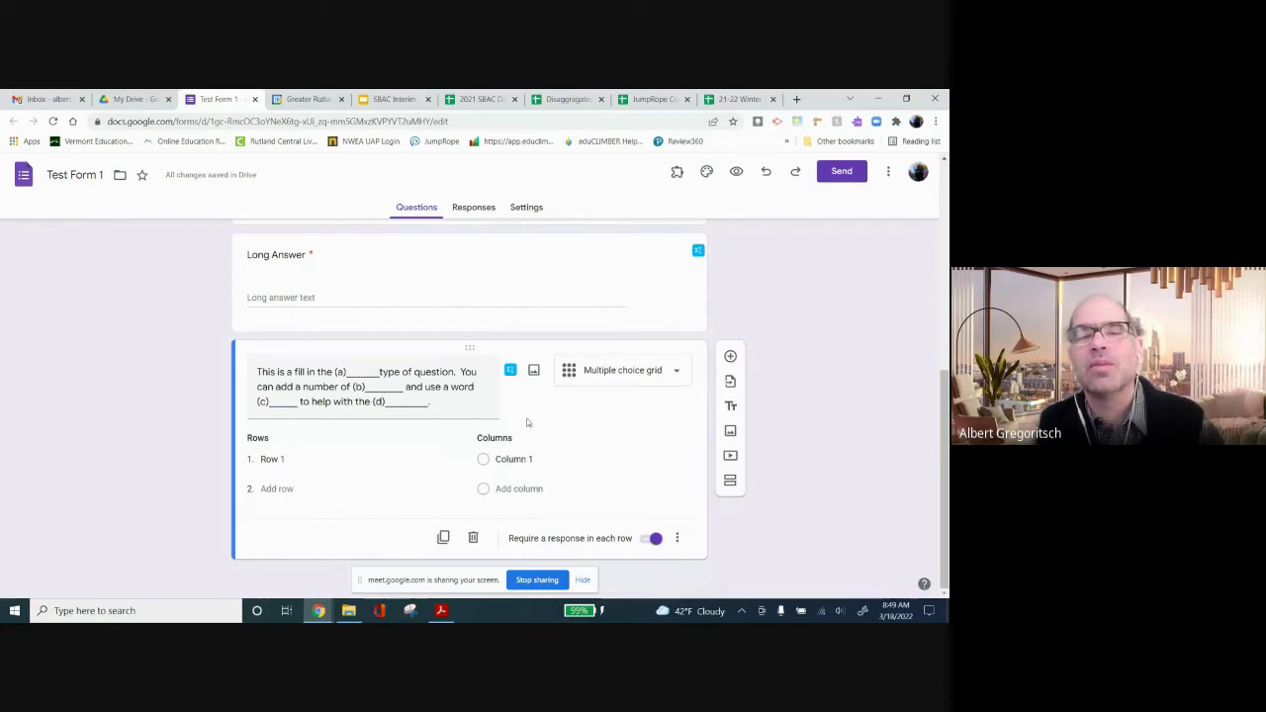
left_click(515, 461)
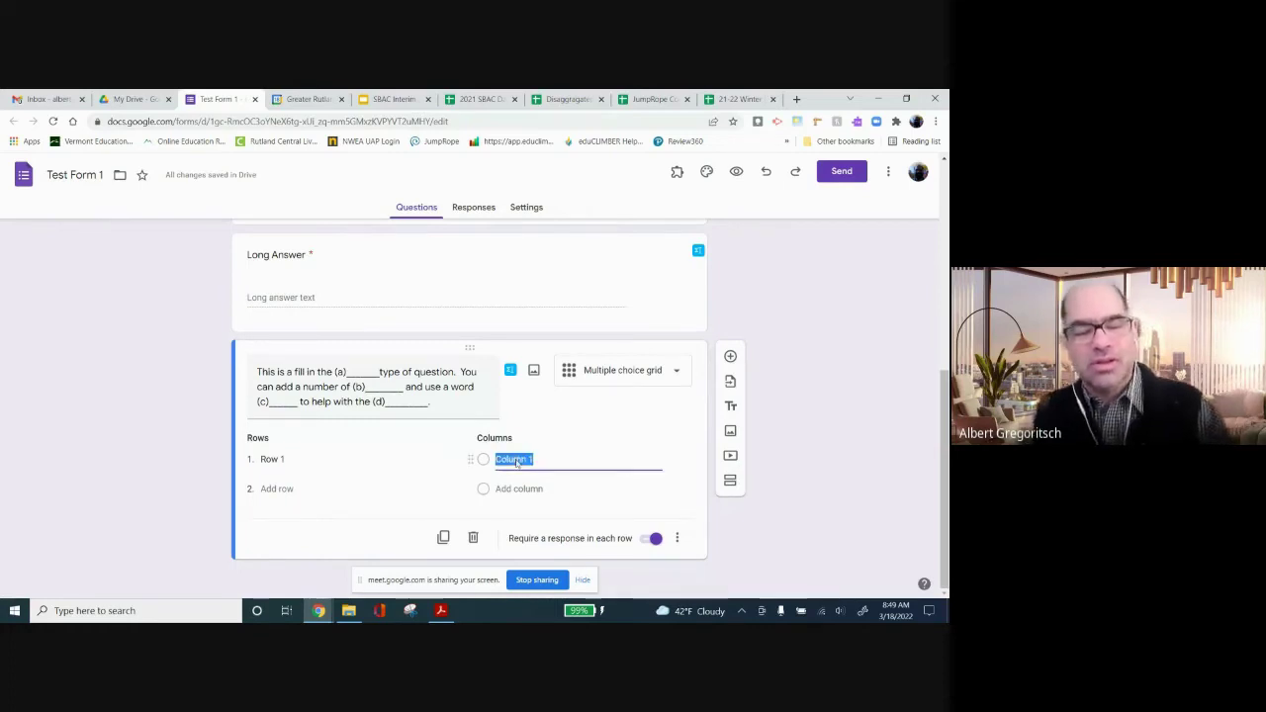
type("a")
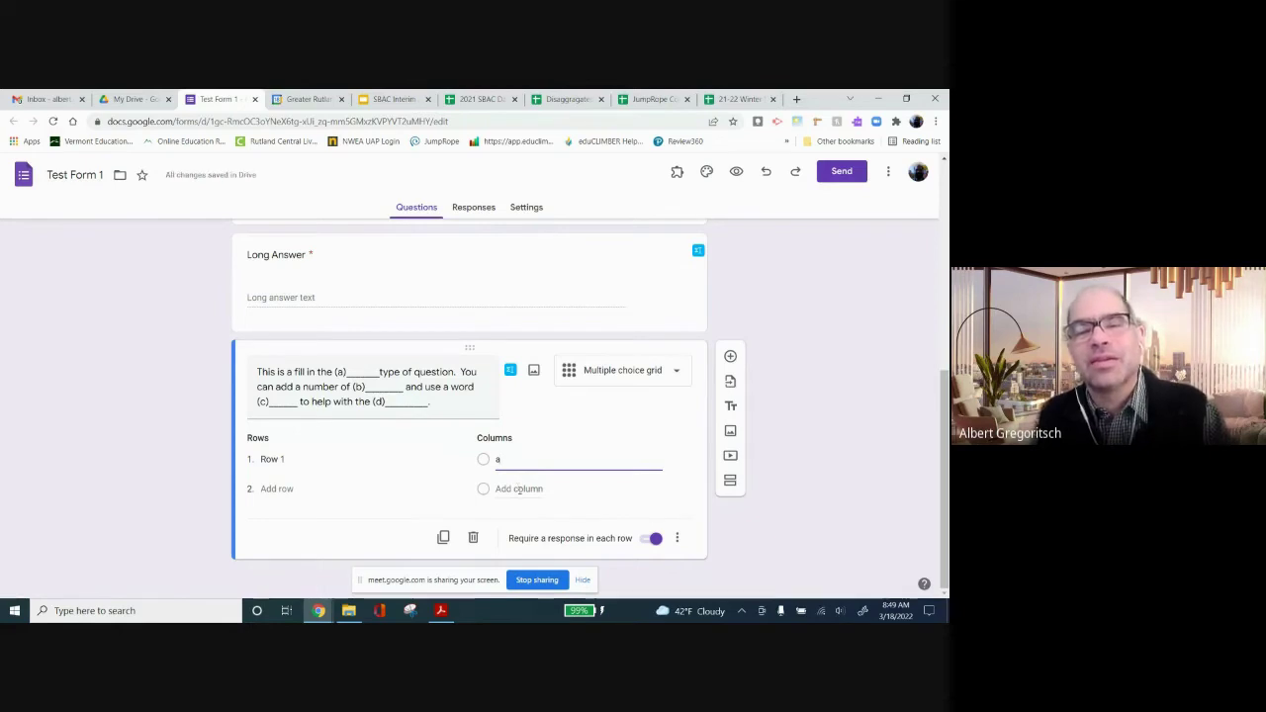
left_click(518, 488)
type("b")
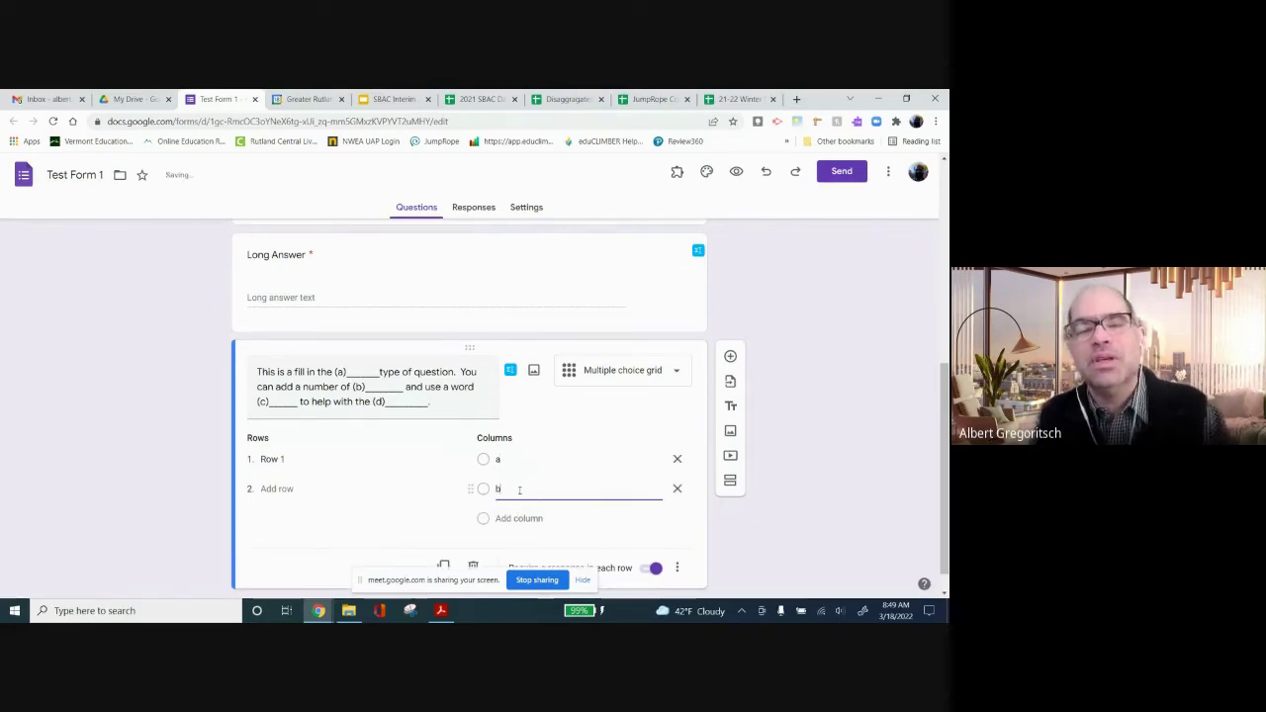
left_click(514, 520)
type("c")
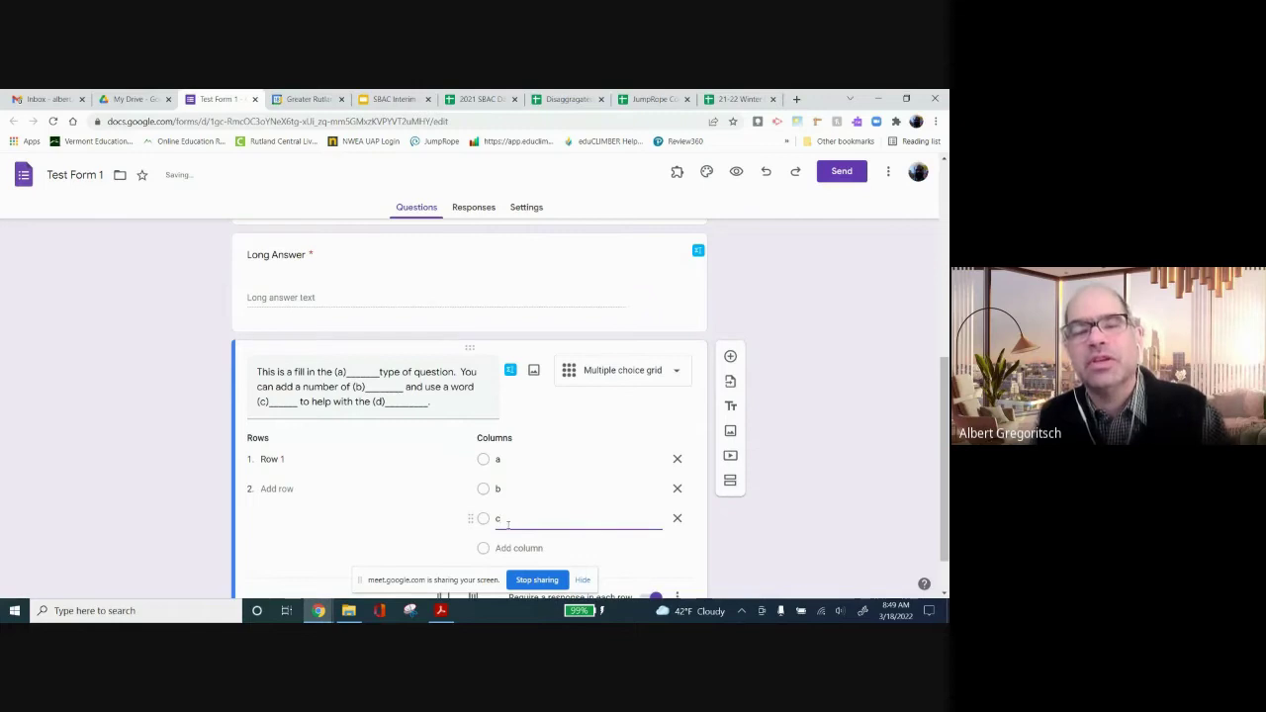
left_click(516, 548)
type("d")
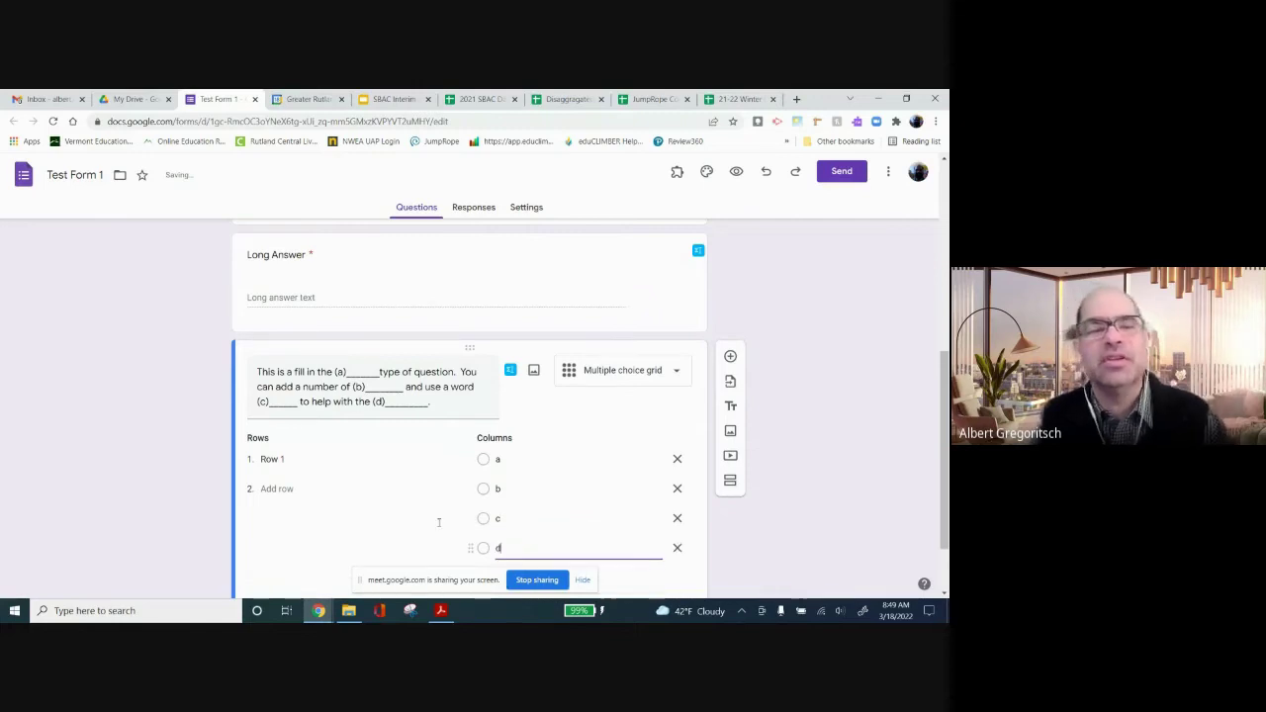
left_click(278, 461)
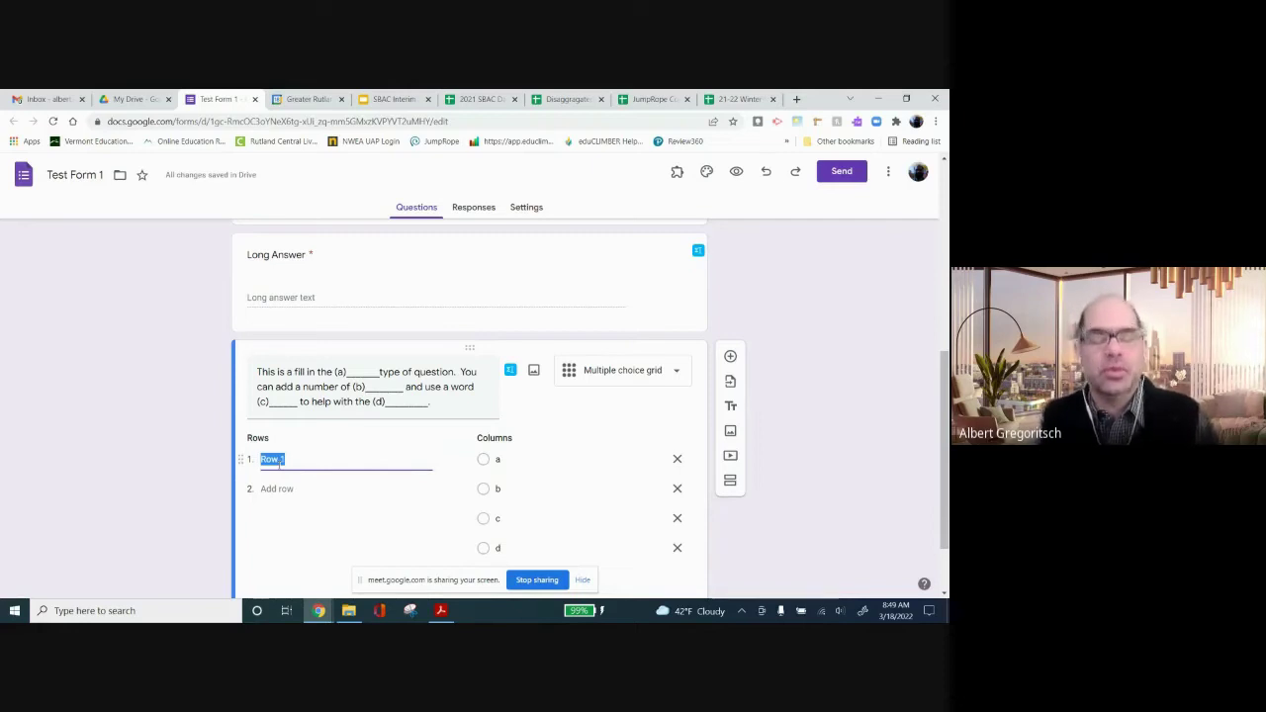
Name the grid's four rows blank, options, bank and answers
type("balnk")
key("BackSpace")
key("BackSpace")
key("BackSpace")
key("BackSpace")
type("lank")
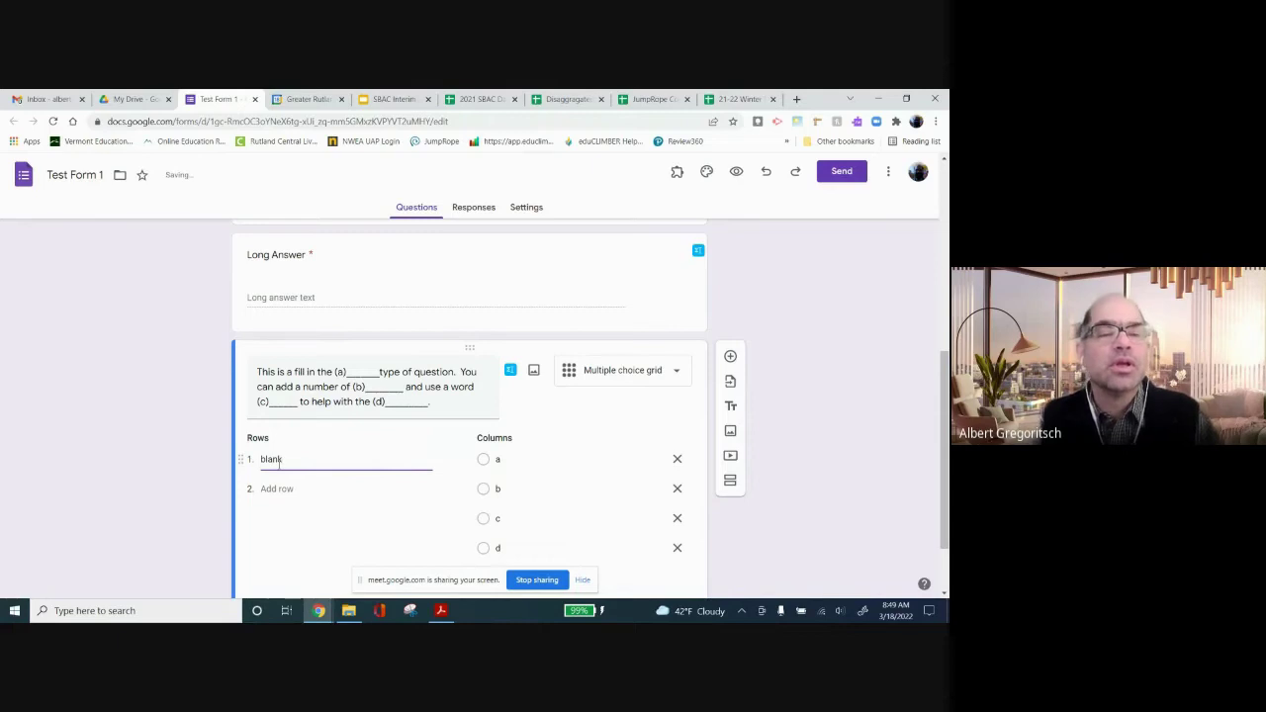
left_click(289, 489)
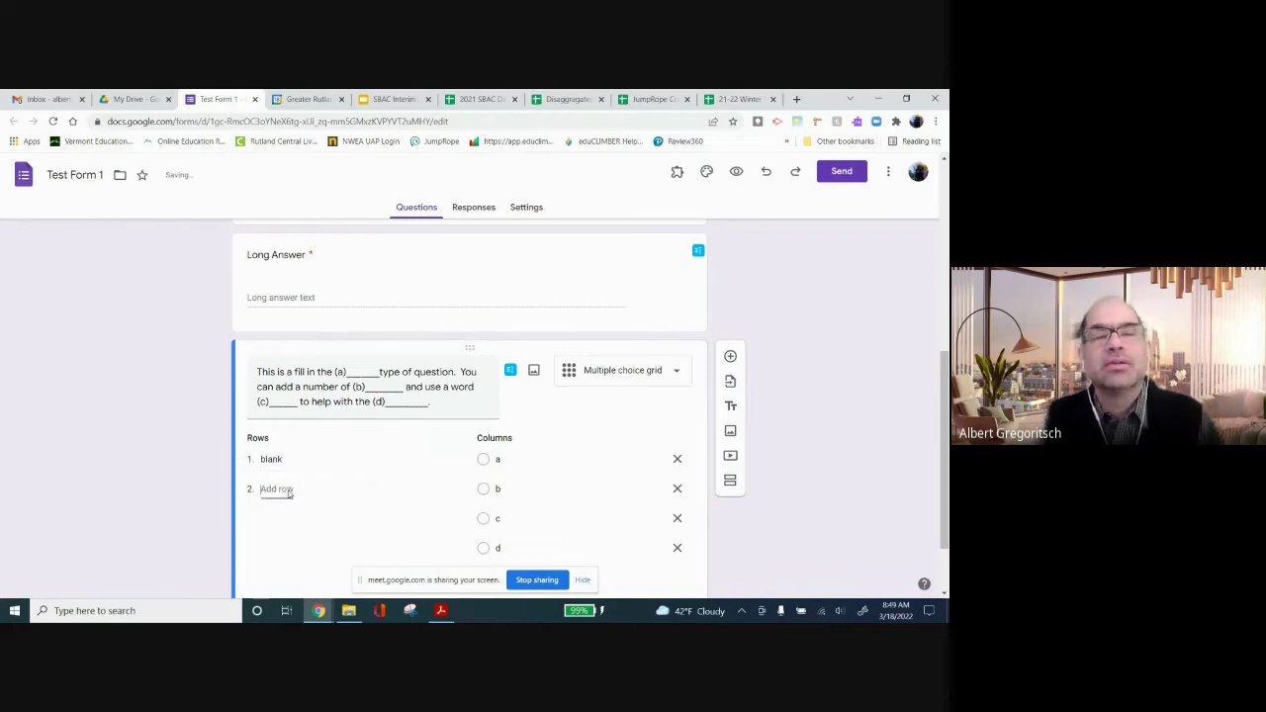
type("option")
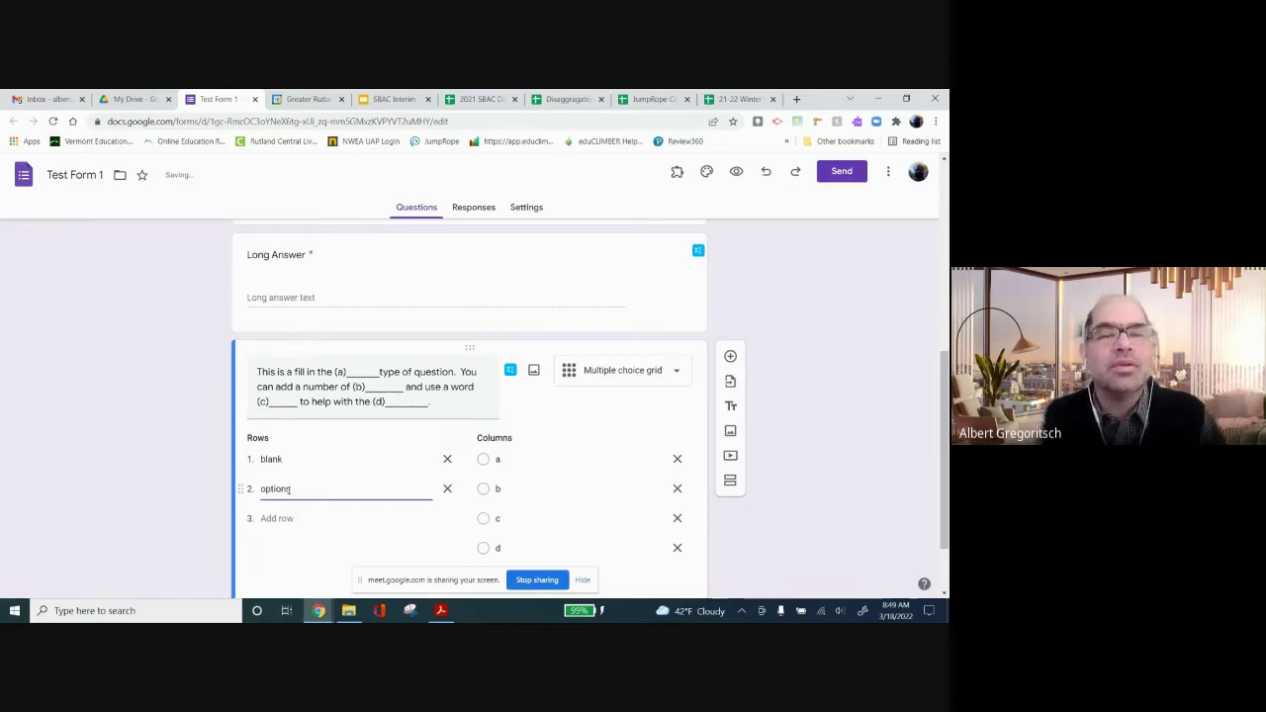
type("s")
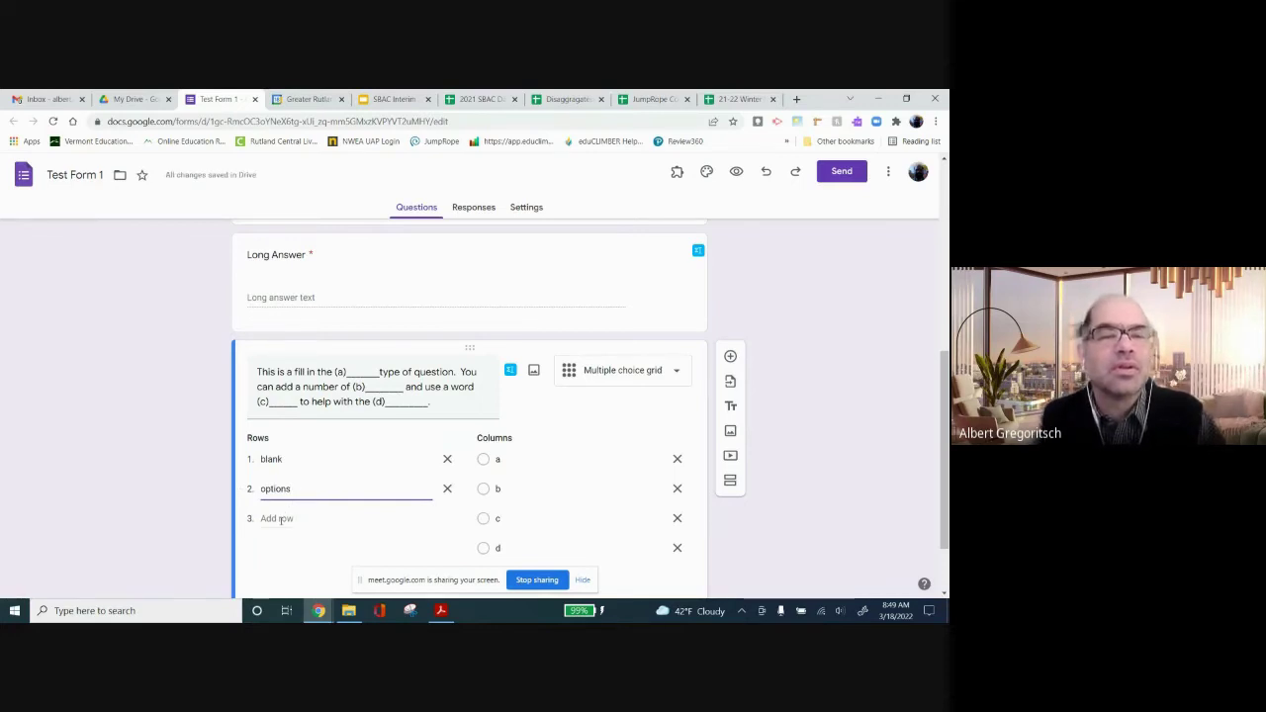
left_click(285, 524)
type("bank")
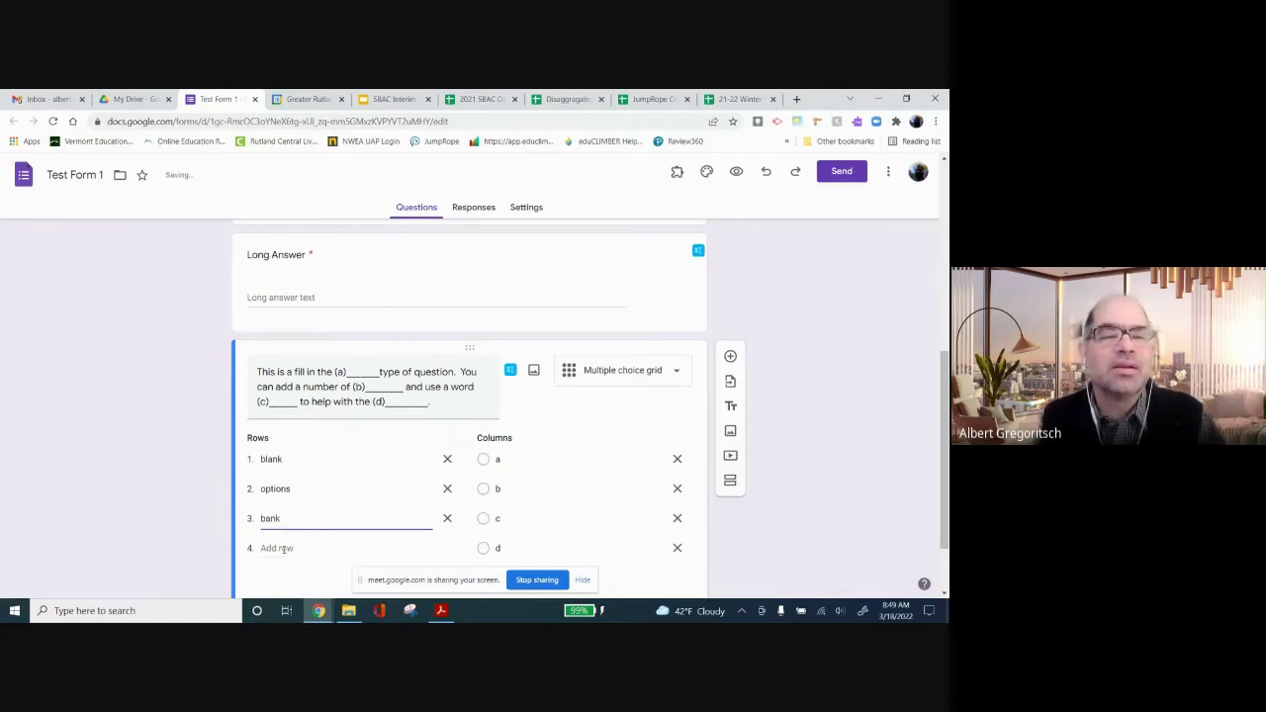
left_click(283, 549)
type("a")
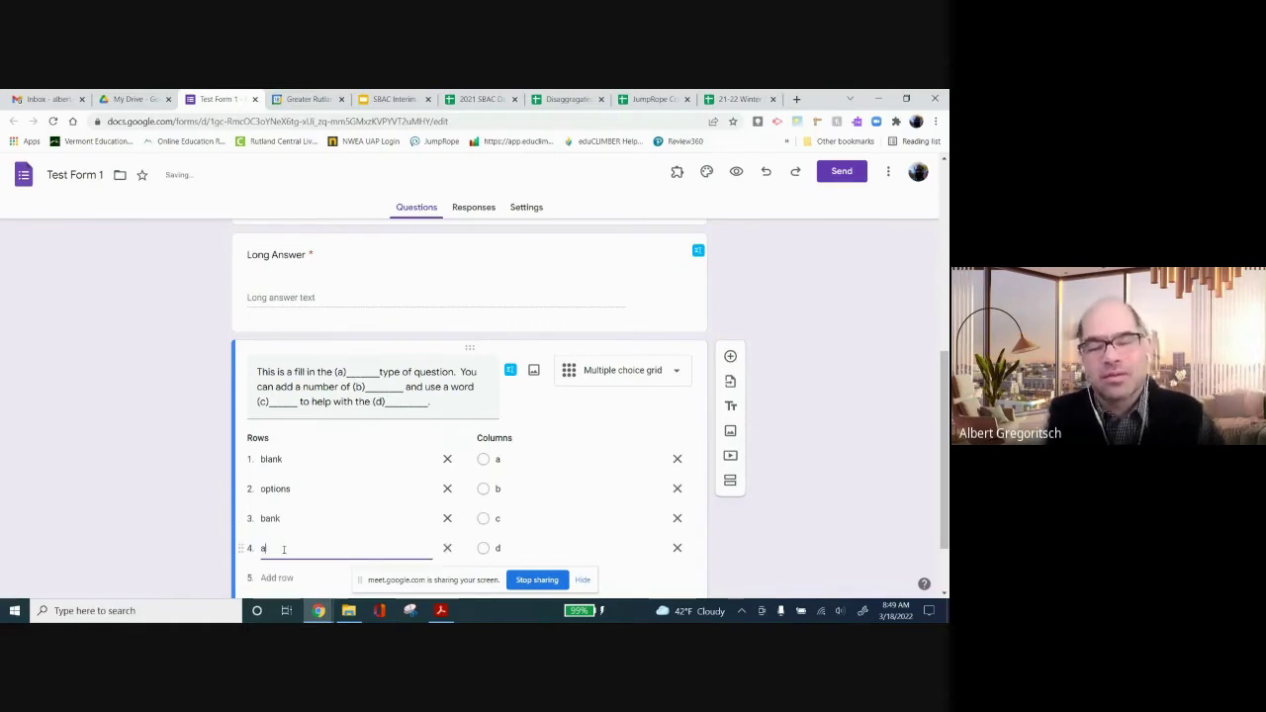
type("nswers")
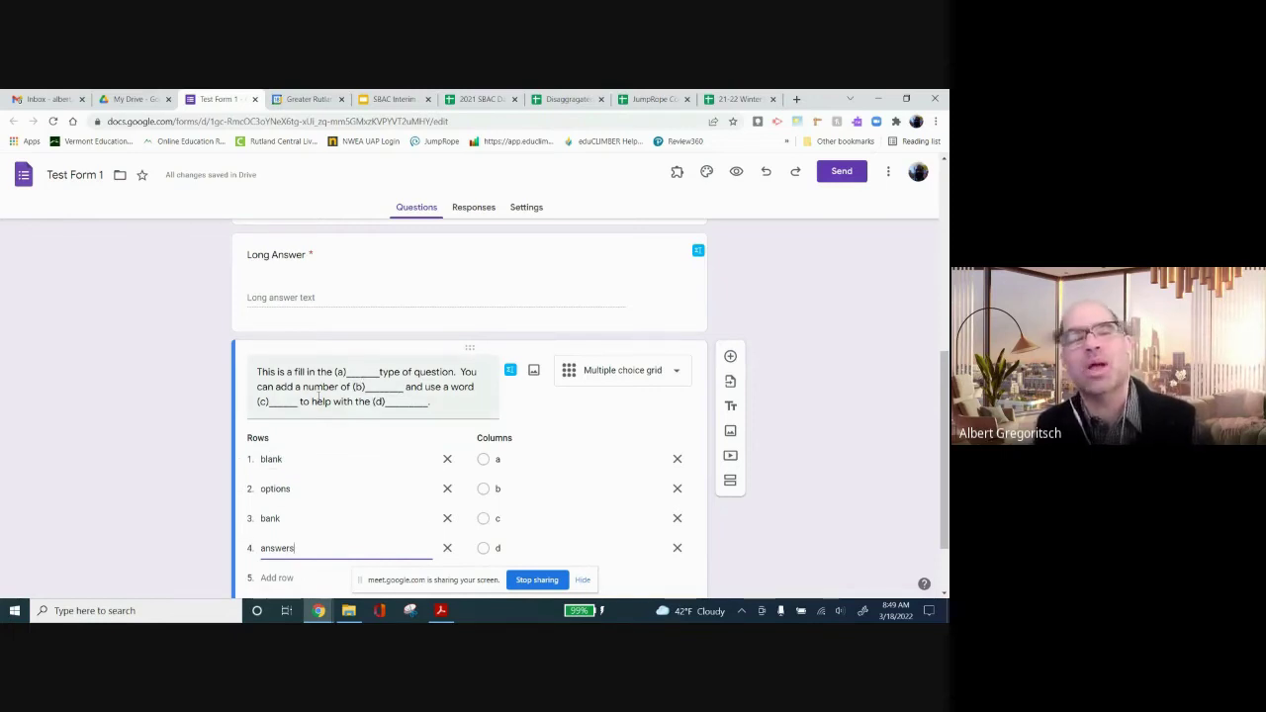
left_click(598, 471)
right_click(599, 471)
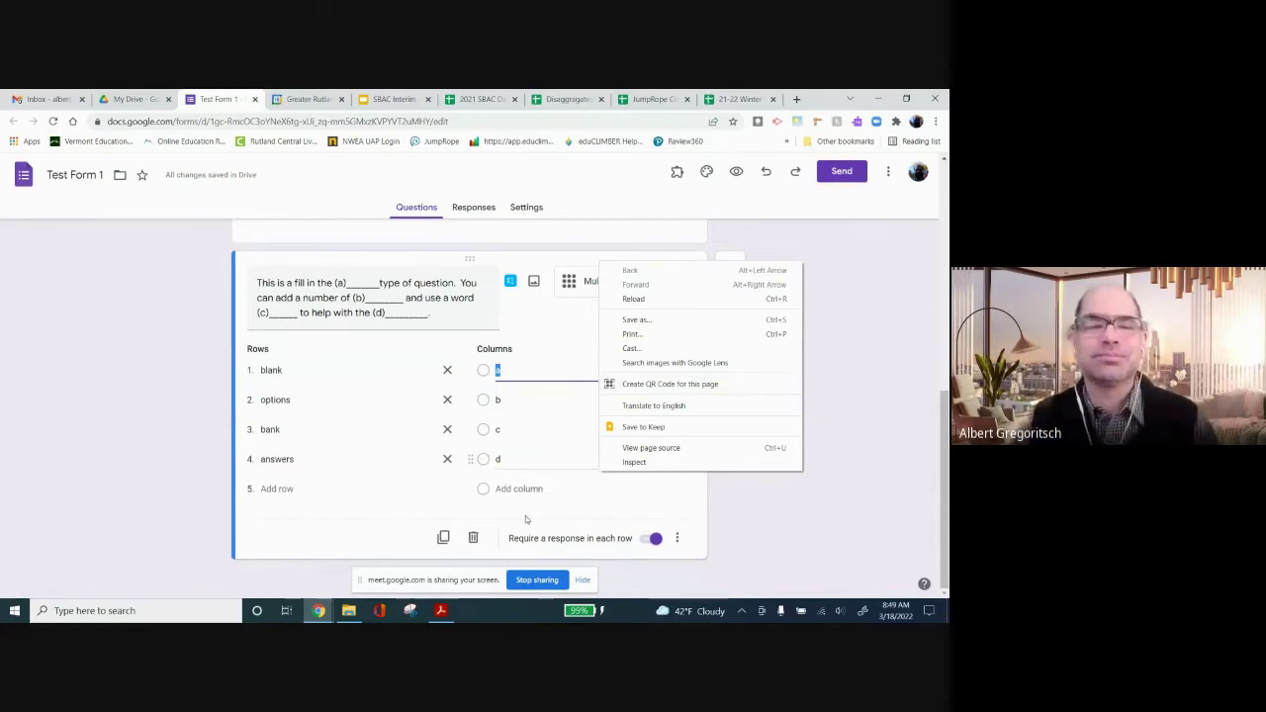
left_click(312, 546)
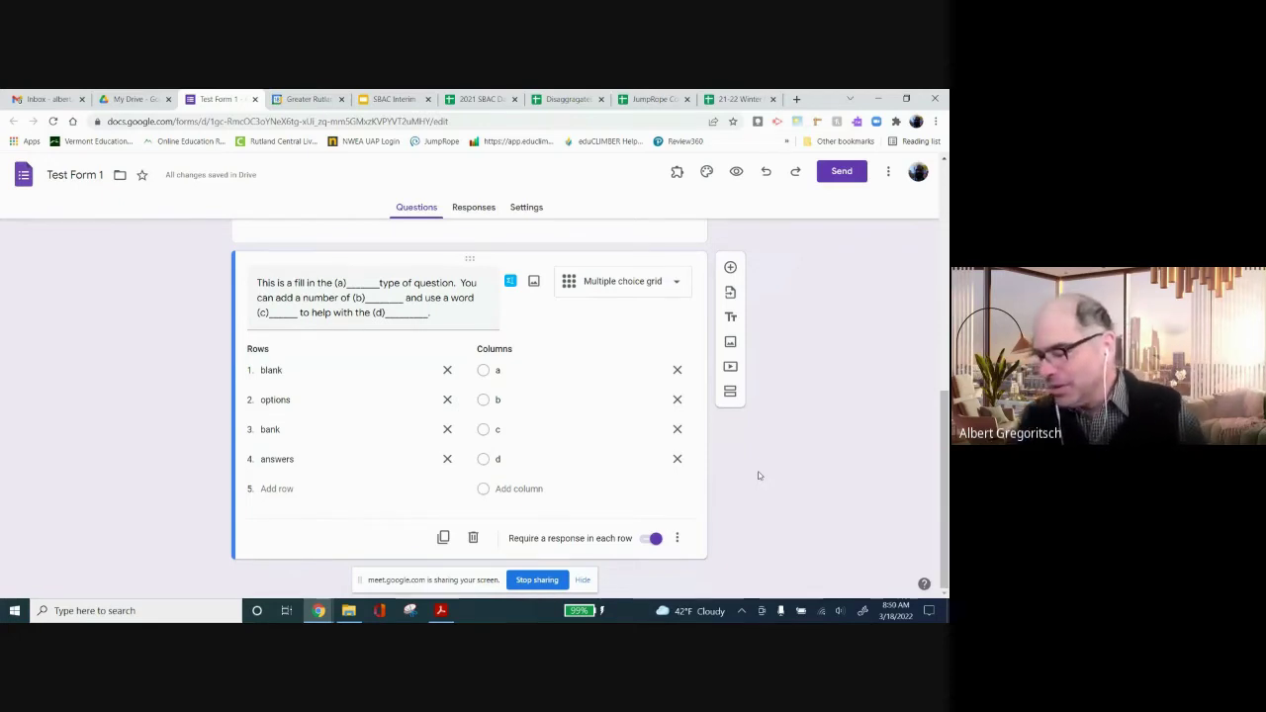
Add a new question below the grid and set it to a 1-to-5 Linear scale
left_click(730, 267)
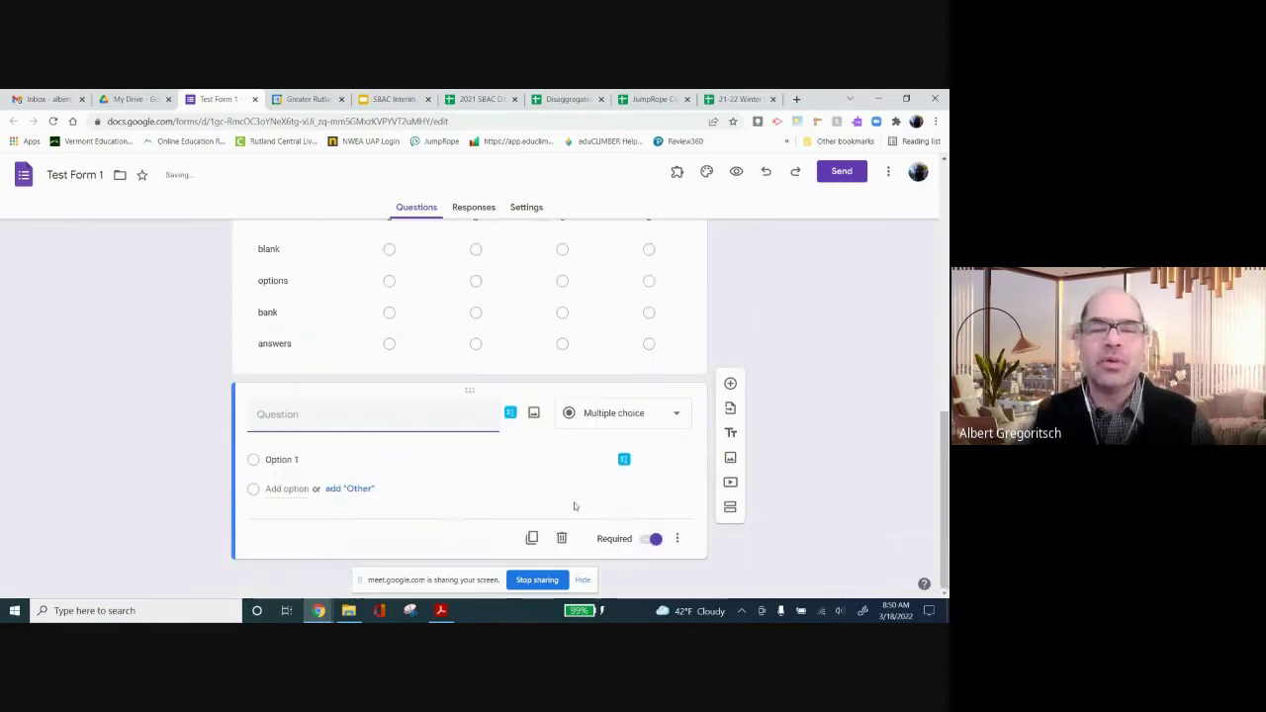
left_click(615, 413)
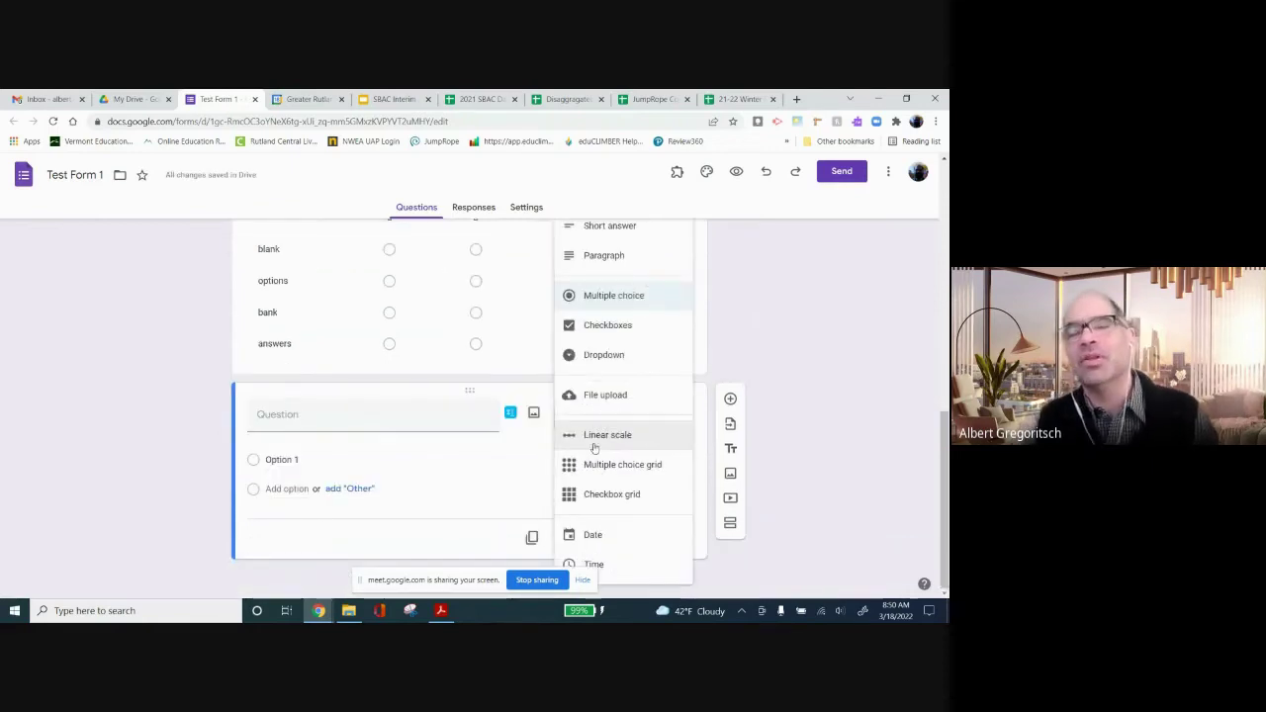
left_click(599, 434)
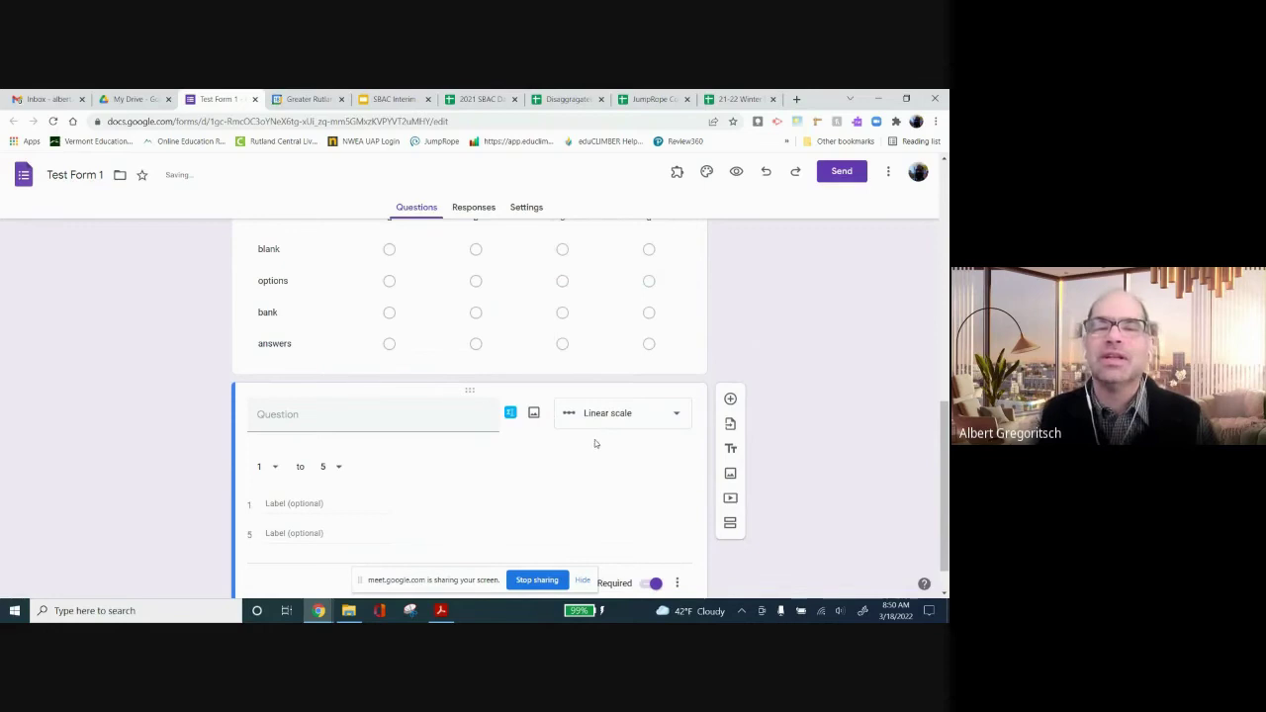
left_click(620, 418)
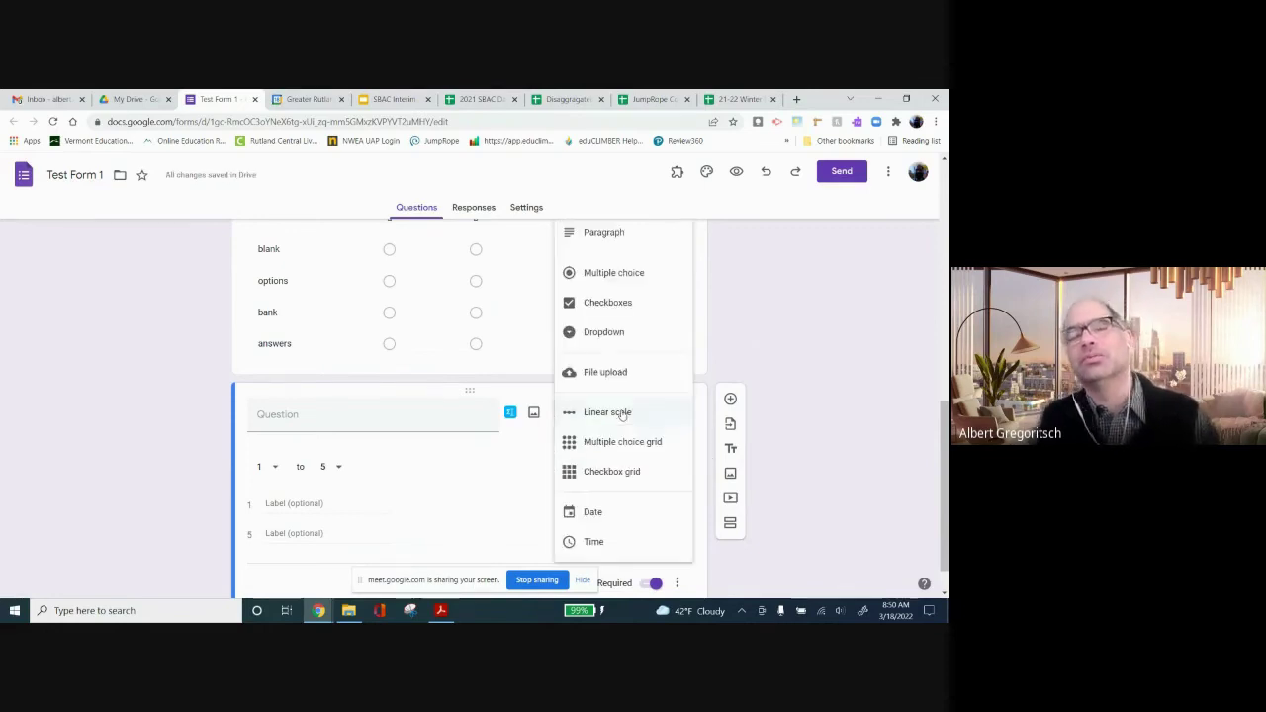
left_click(624, 474)
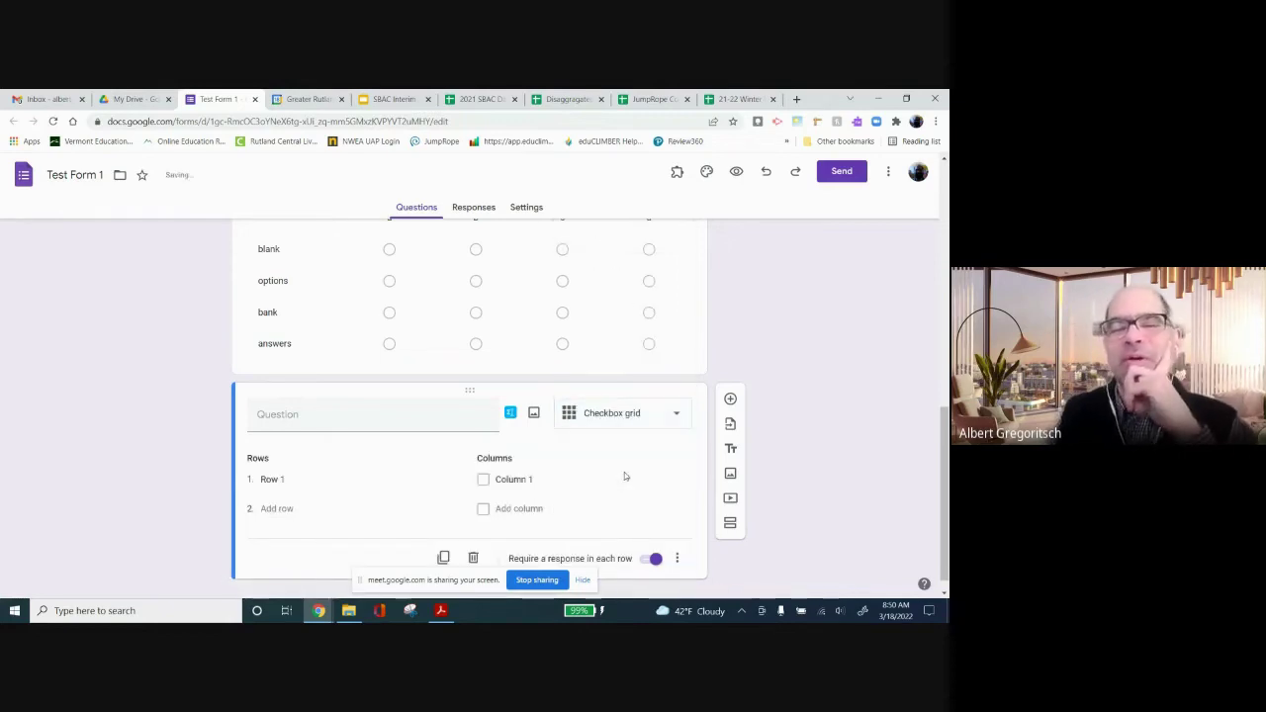
left_click(600, 415)
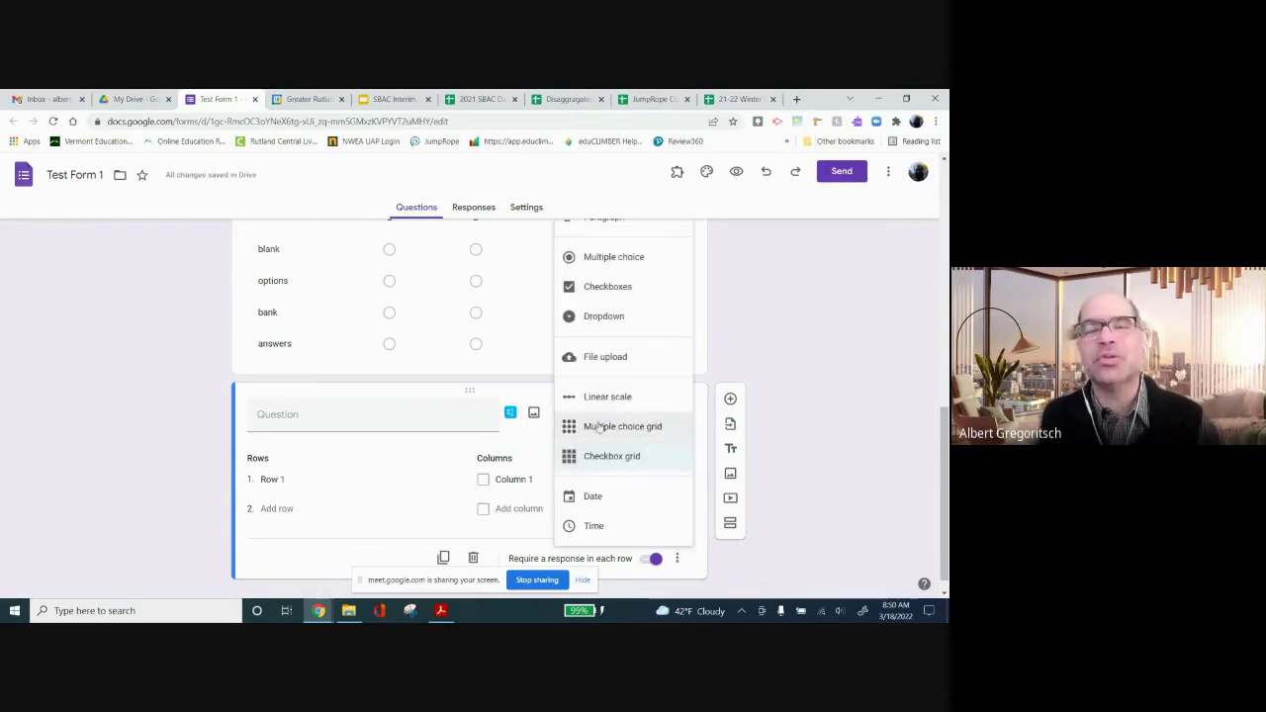
left_click(593, 400)
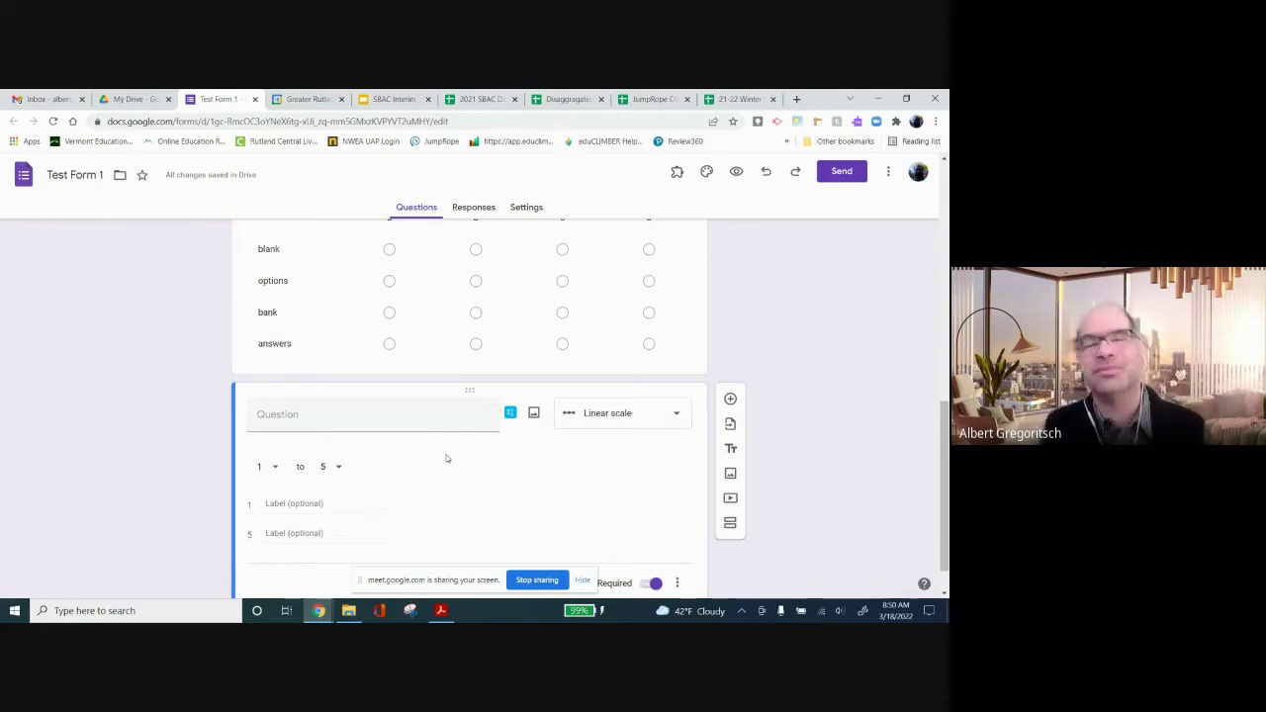
Ask 'How familiar are you with the solar system?' with scale labels 'not very' and 'very'
left_click(322, 423)
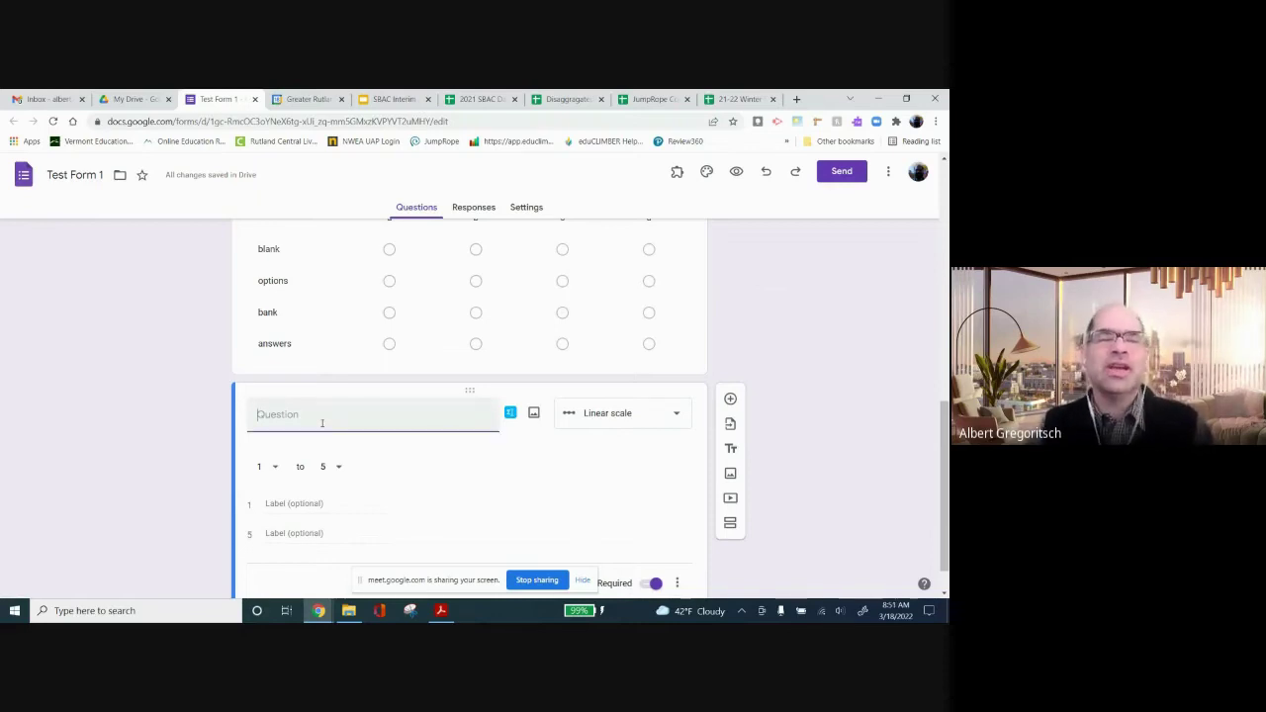
type("How familiar are you ")
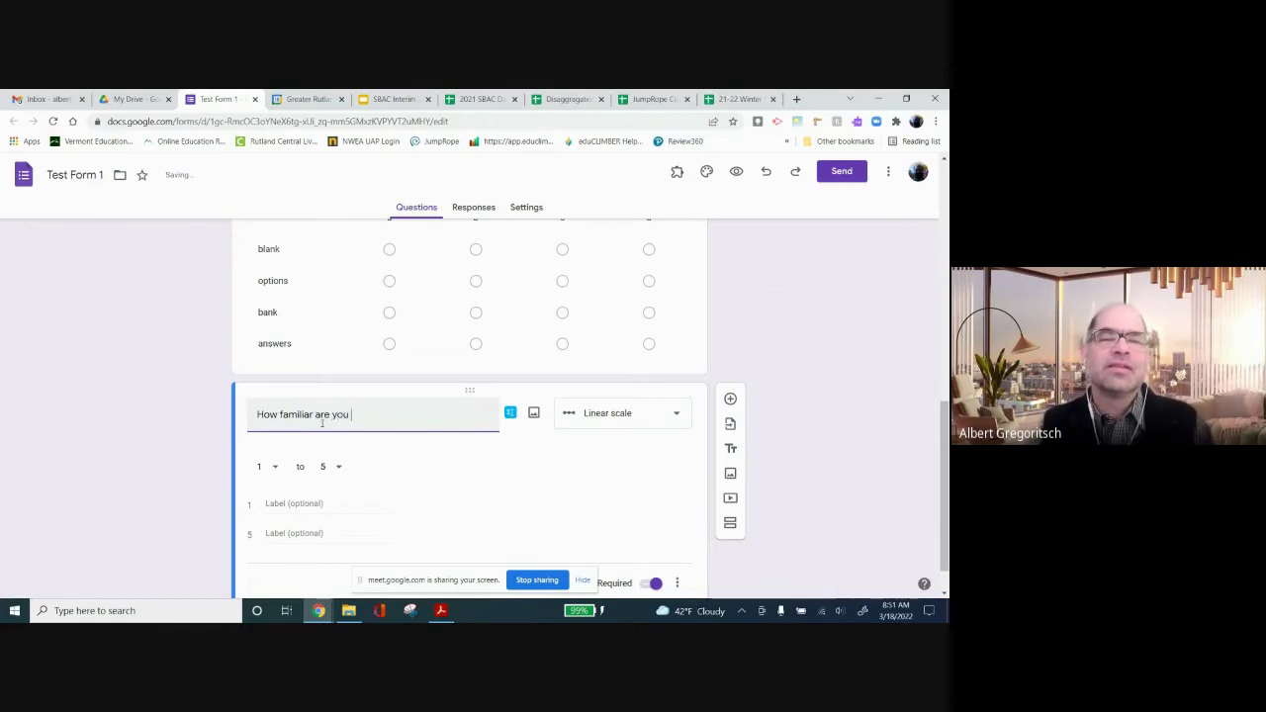
type("with the solar s")
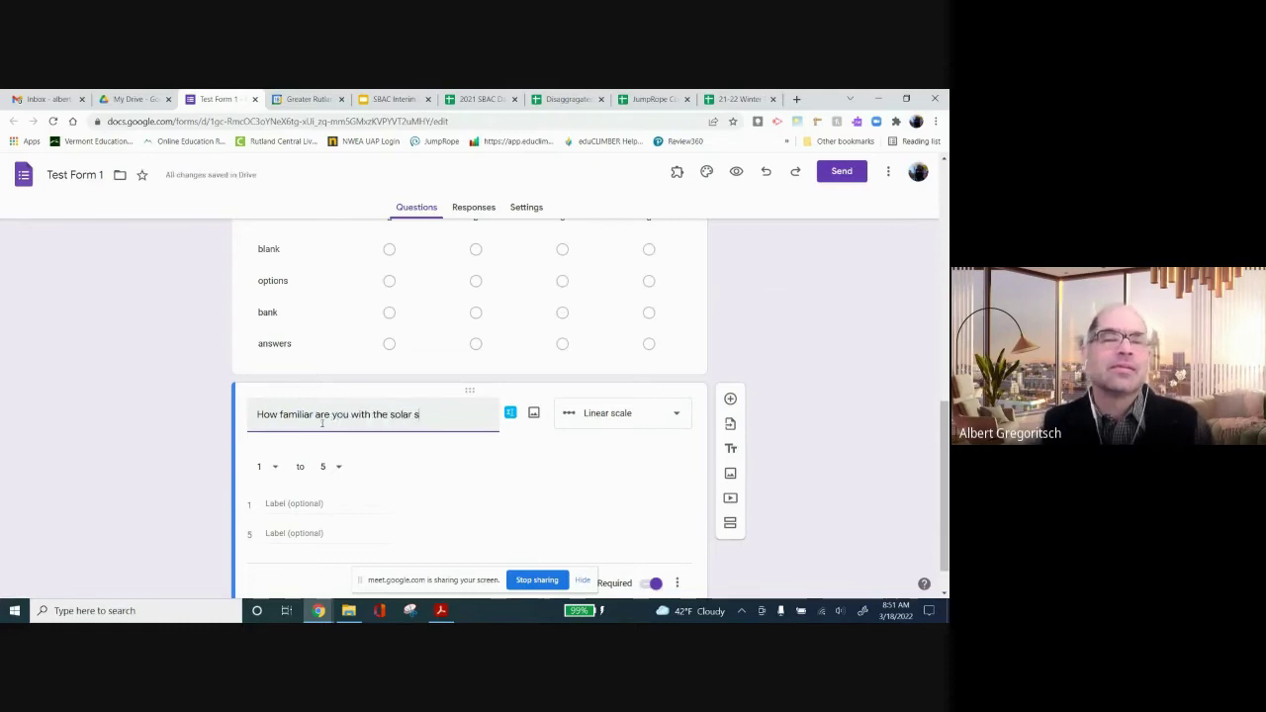
type("ystem?")
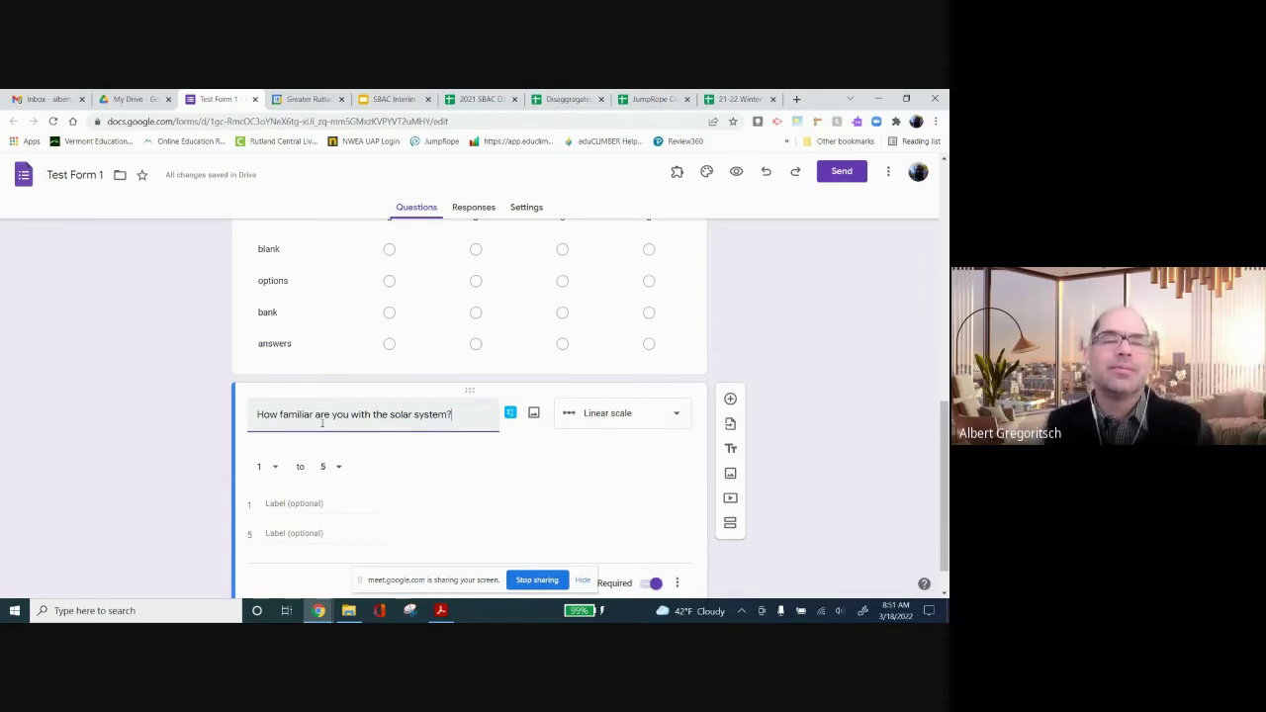
left_click(292, 505)
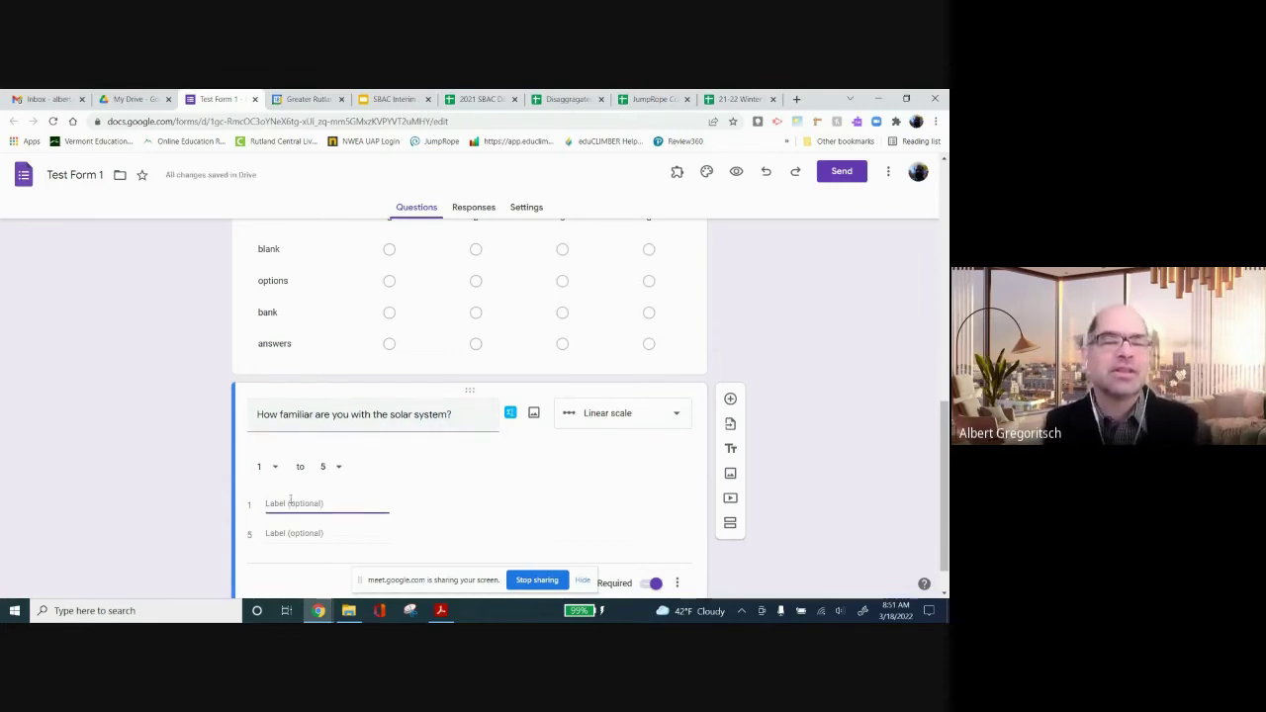
type("not very")
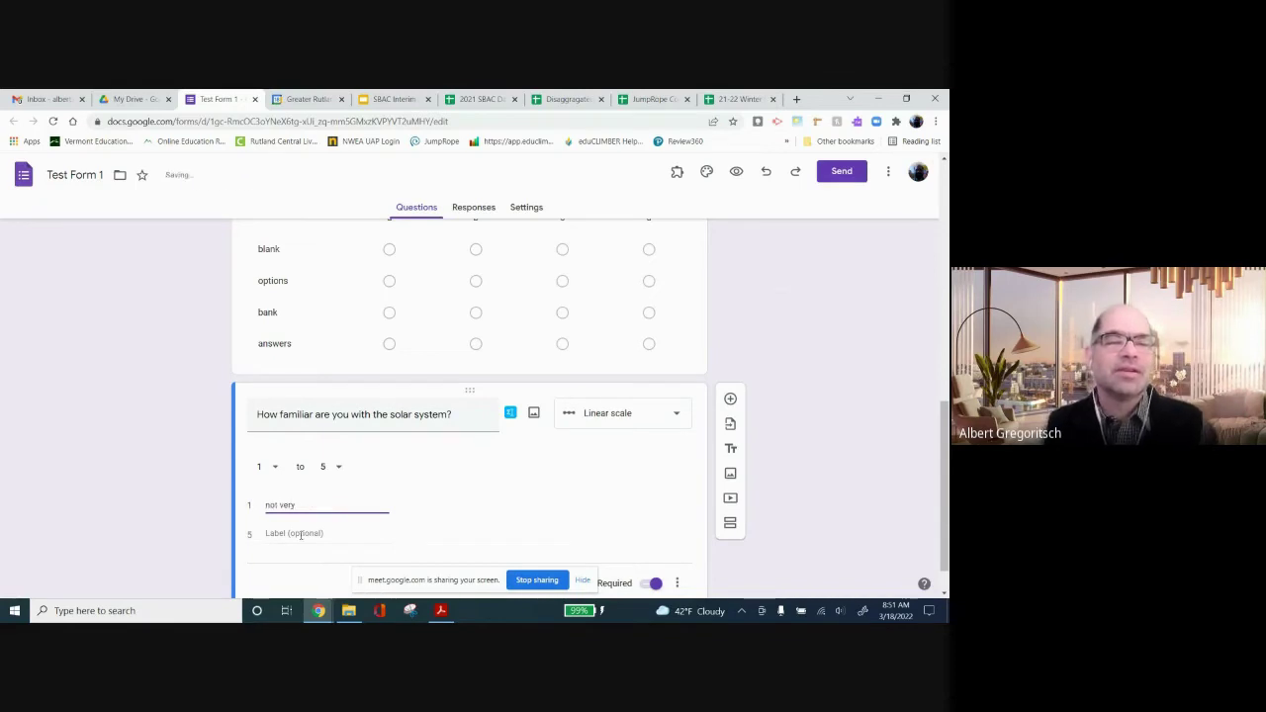
type("very")
key("BackSpace")
key("BackSpace")
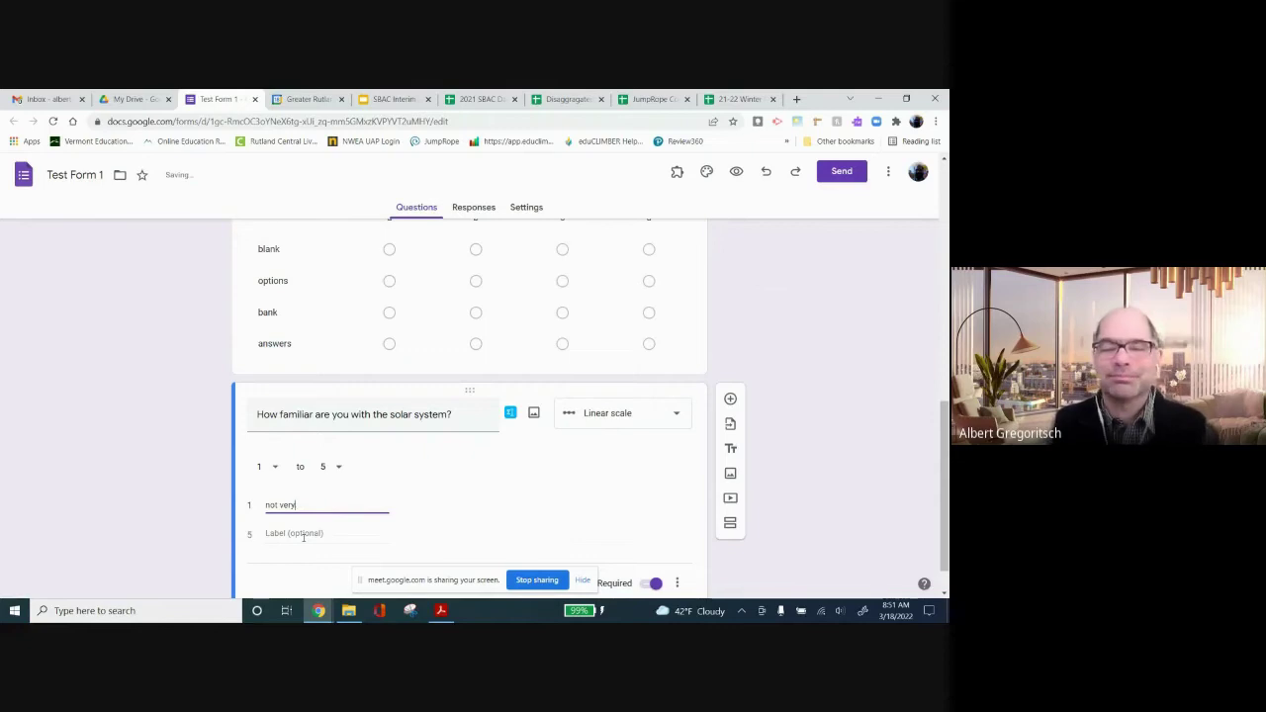
left_click(303, 537)
type("very")
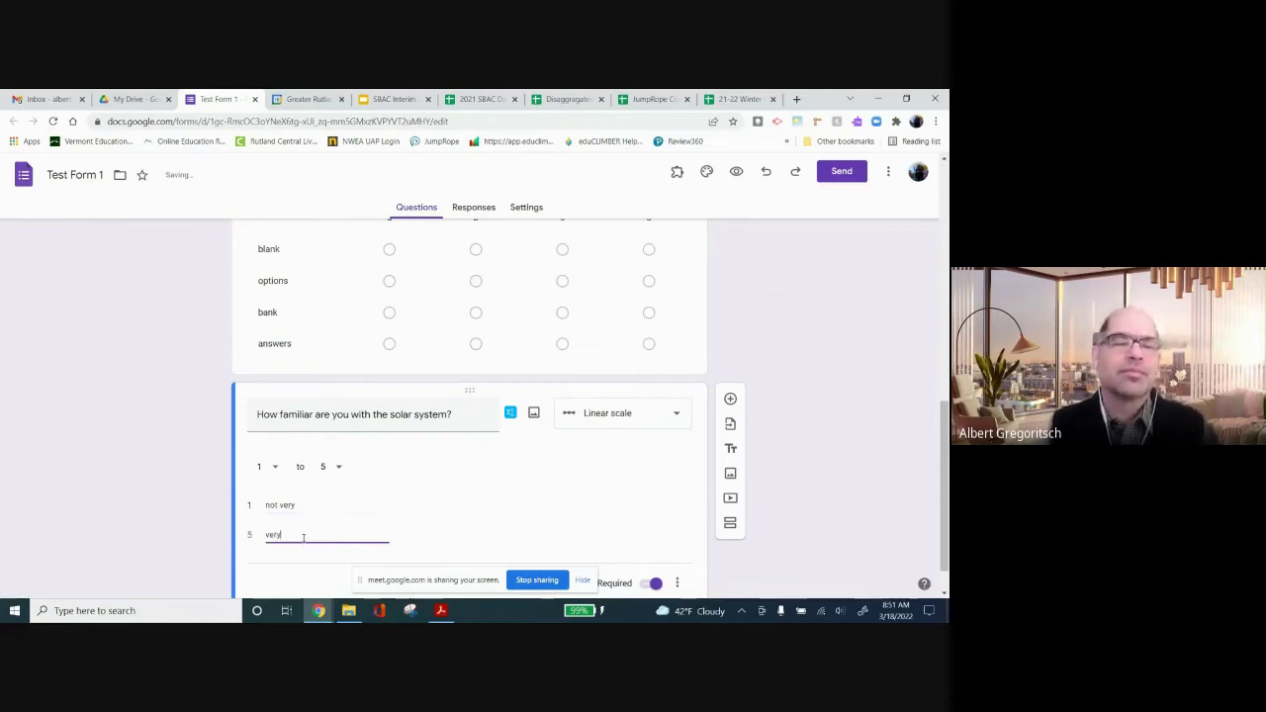
left_click(578, 492)
scroll(651, 462, "down", 1)
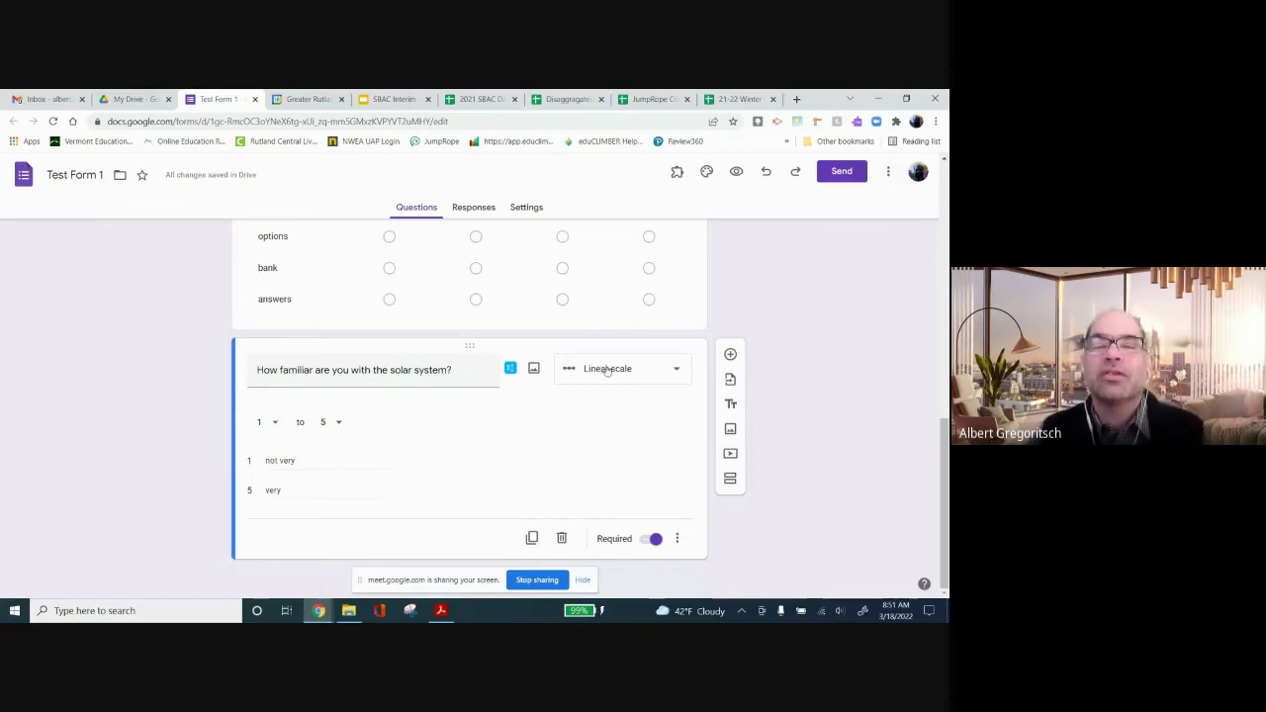
scroll(652, 453, "up", 15)
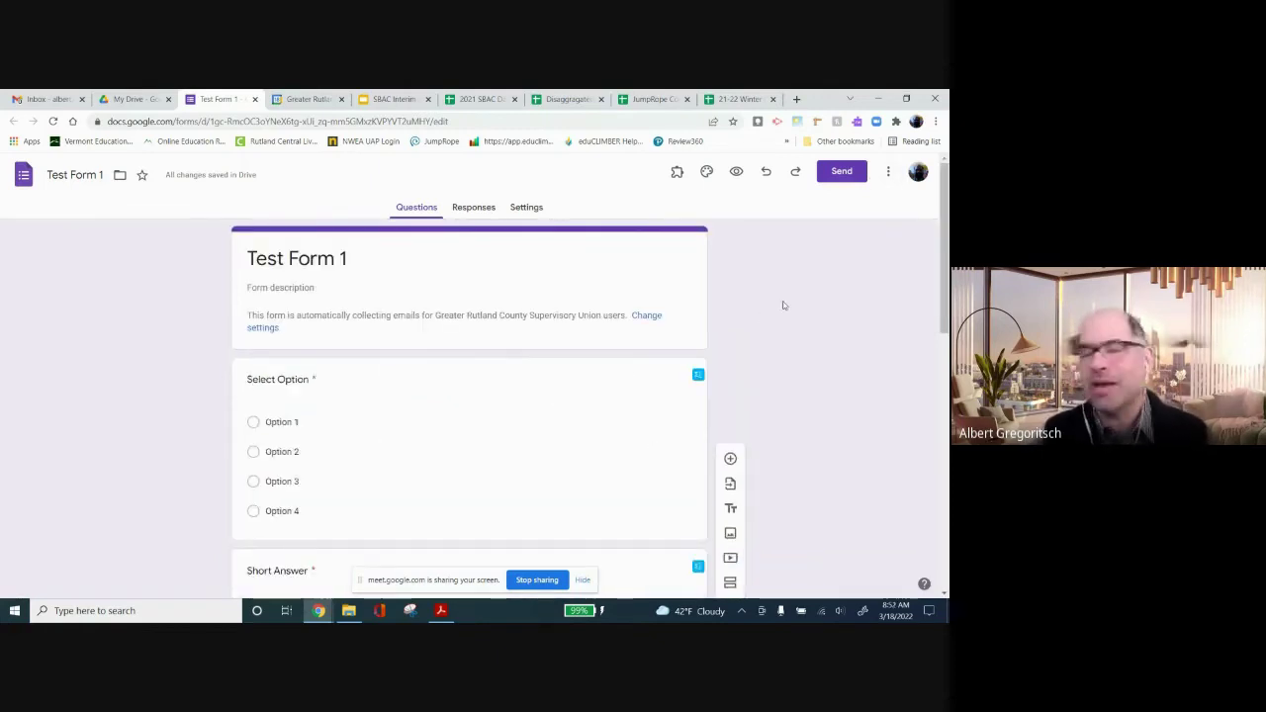
Copy the form's shortened share link from the Send dialog, then close the dialog
left_click(840, 172)
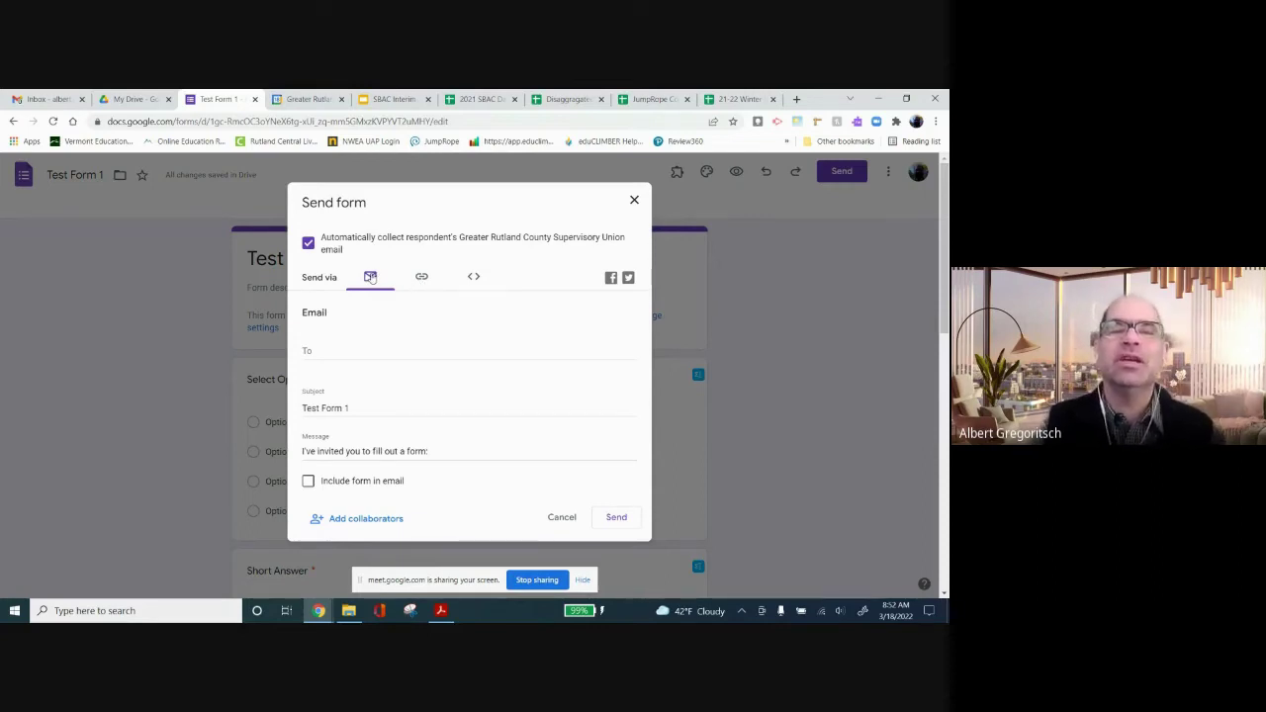
left_click(423, 278)
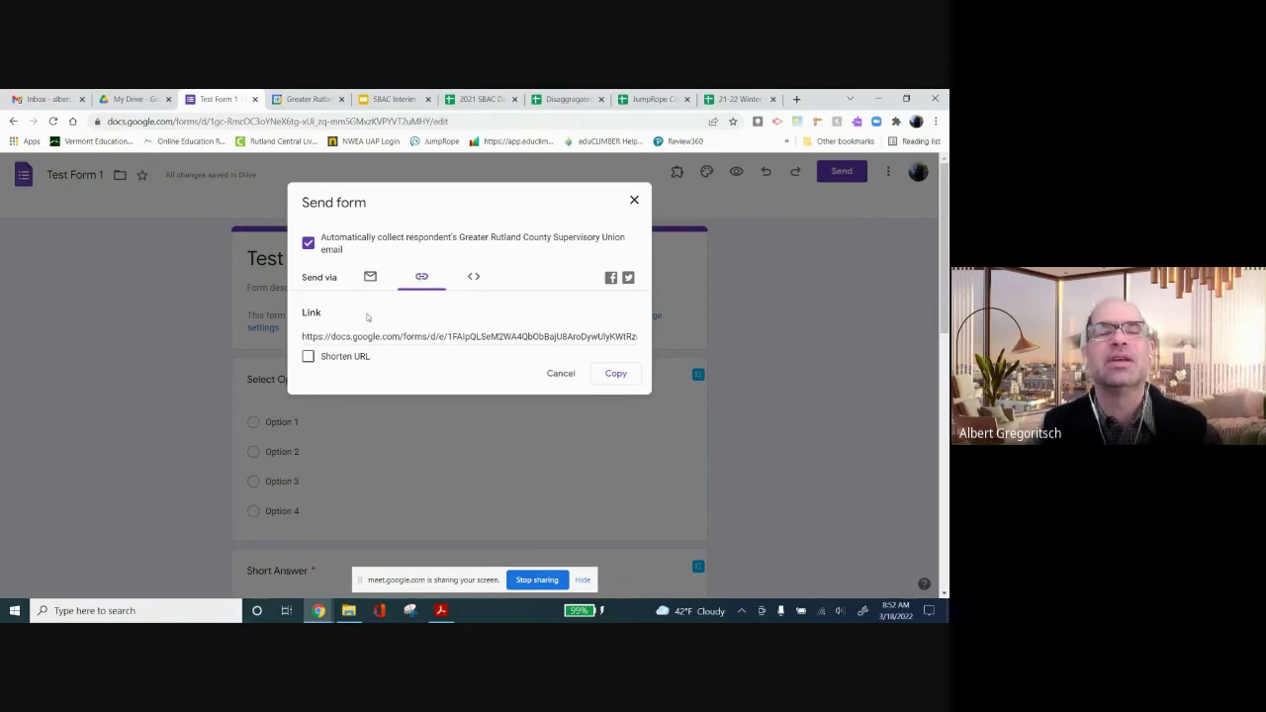
left_click(307, 358)
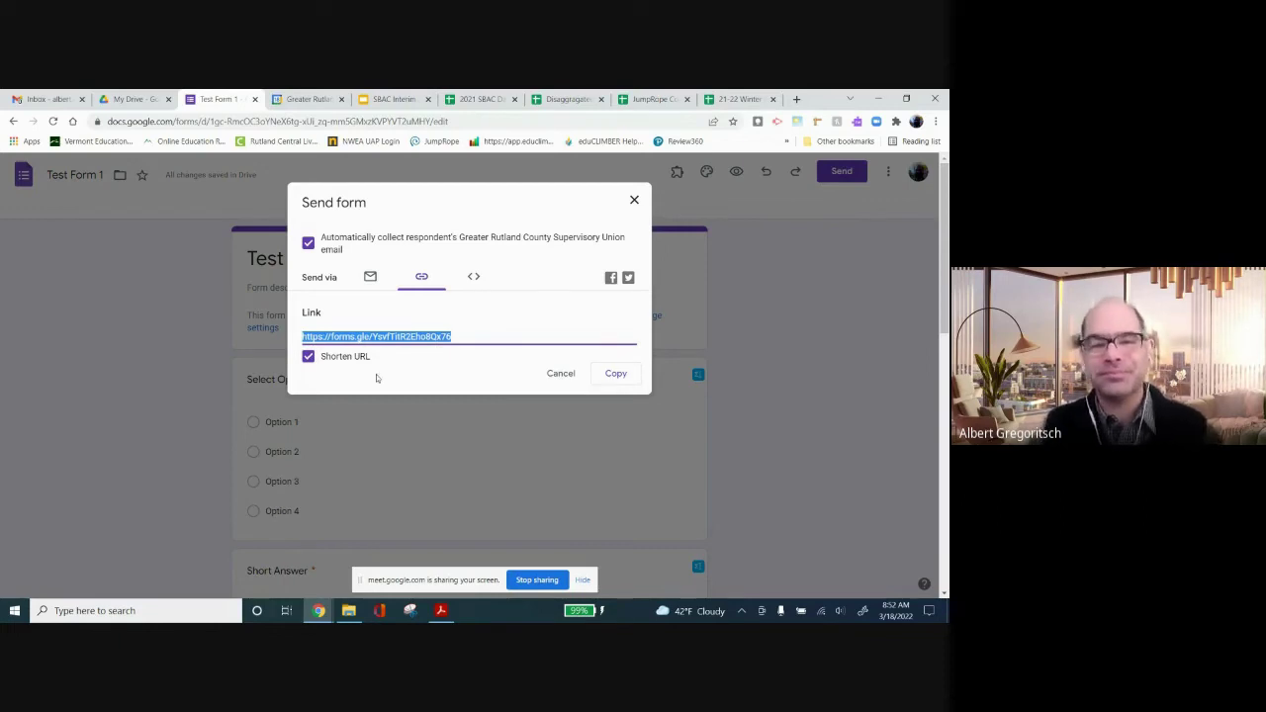
left_click(611, 374)
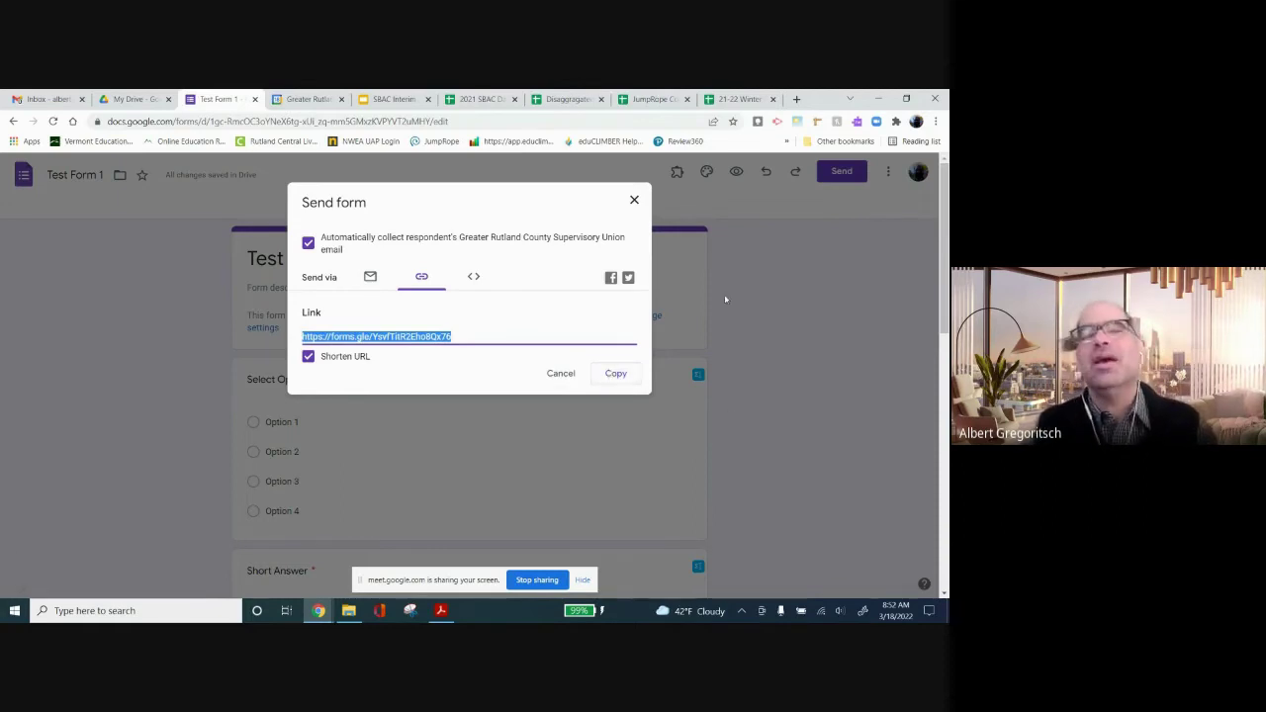
left_click(634, 200)
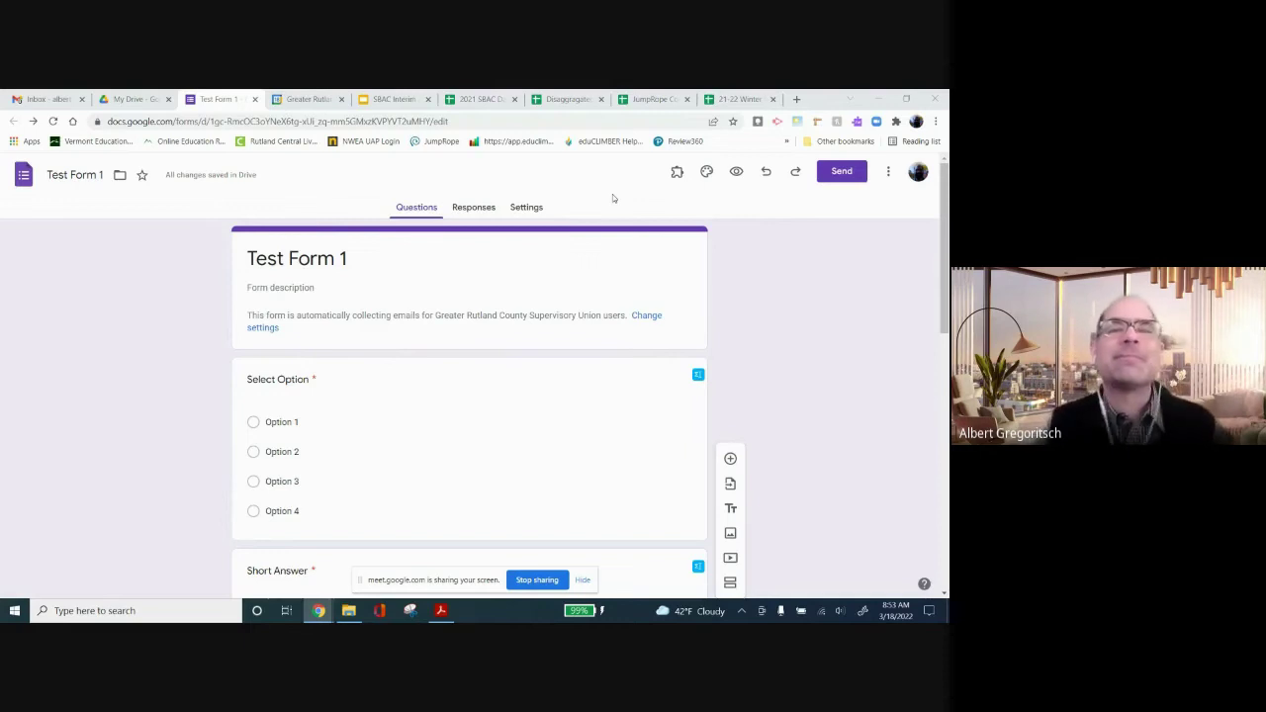
left_click(479, 208)
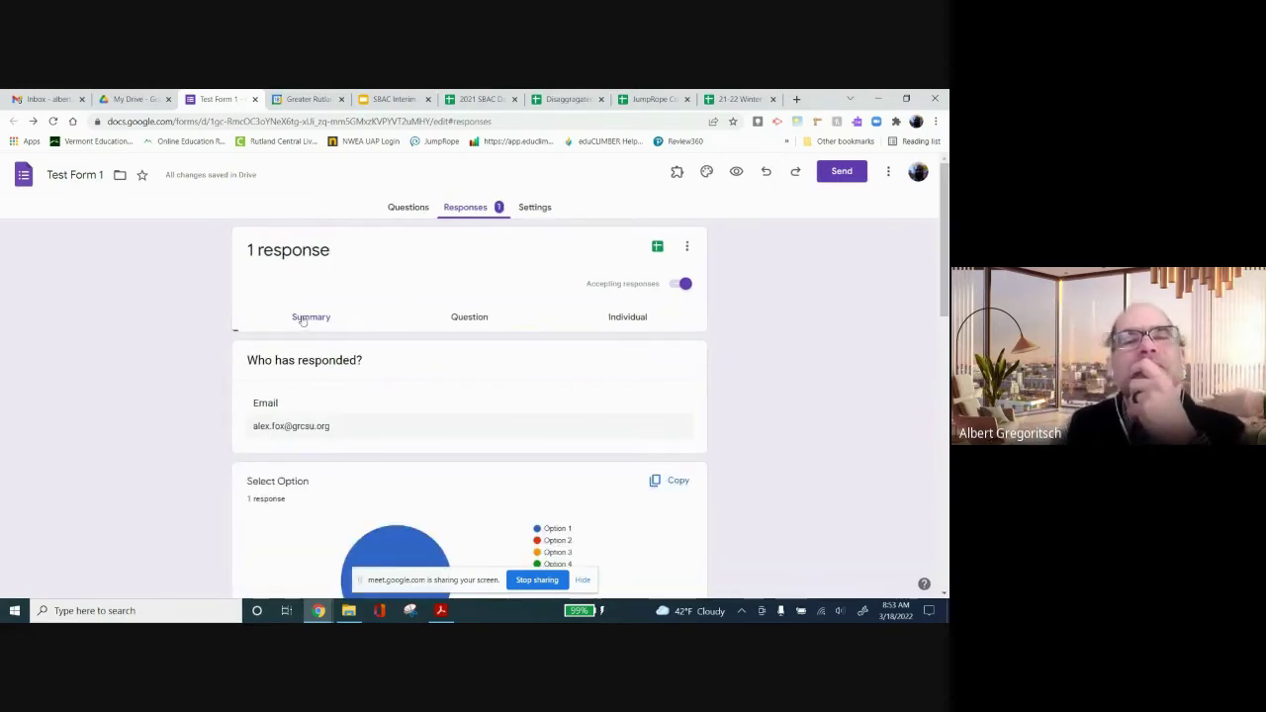
left_click(412, 208)
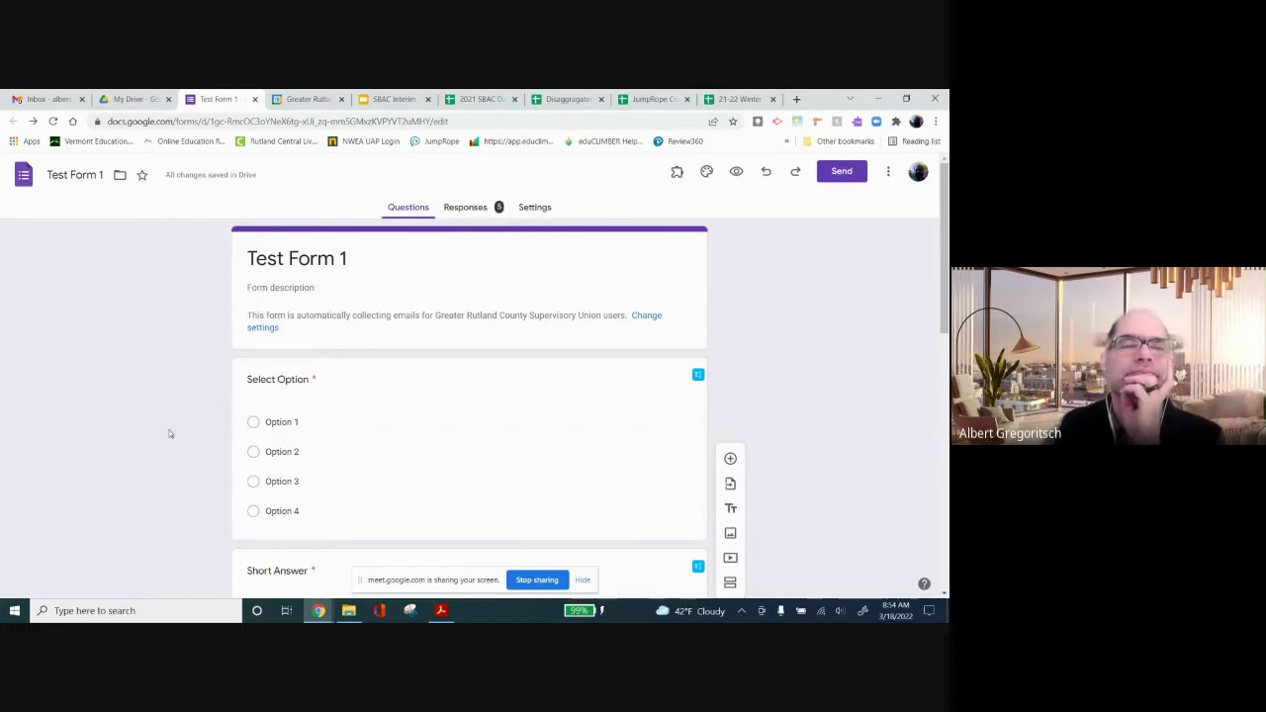
scroll(169, 434, "down", 10)
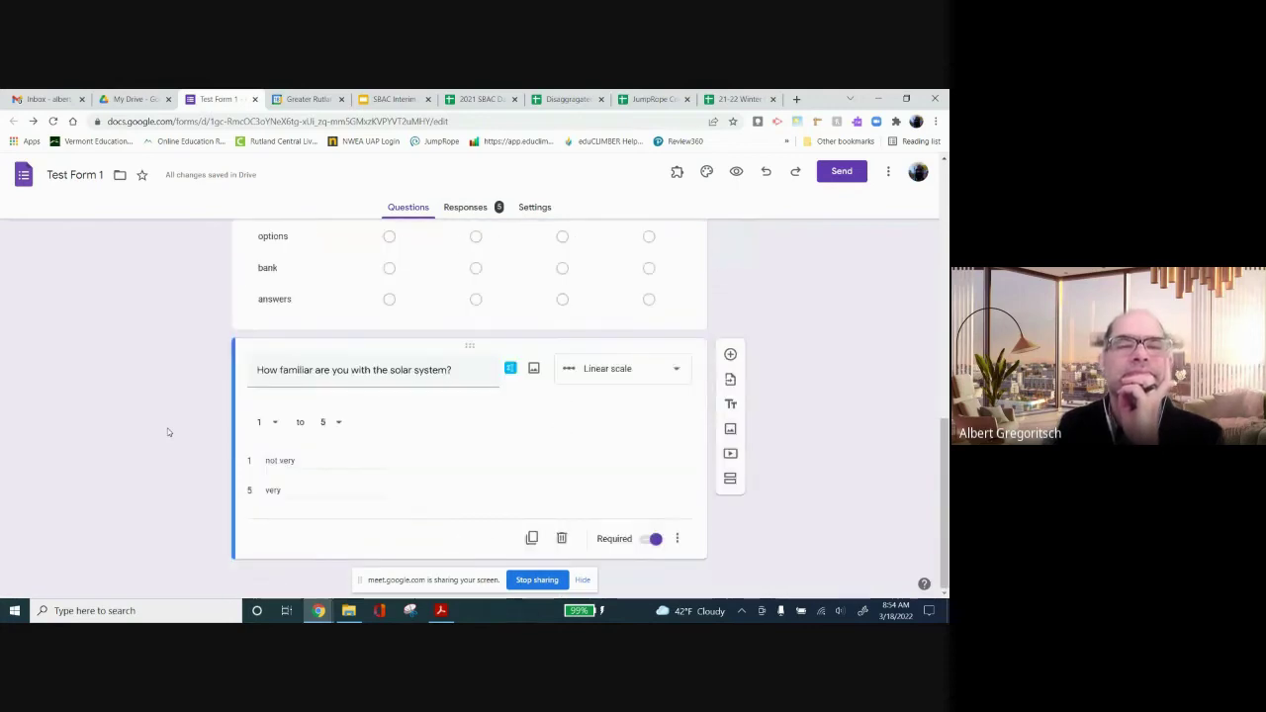
scroll(169, 433, "up", 10)
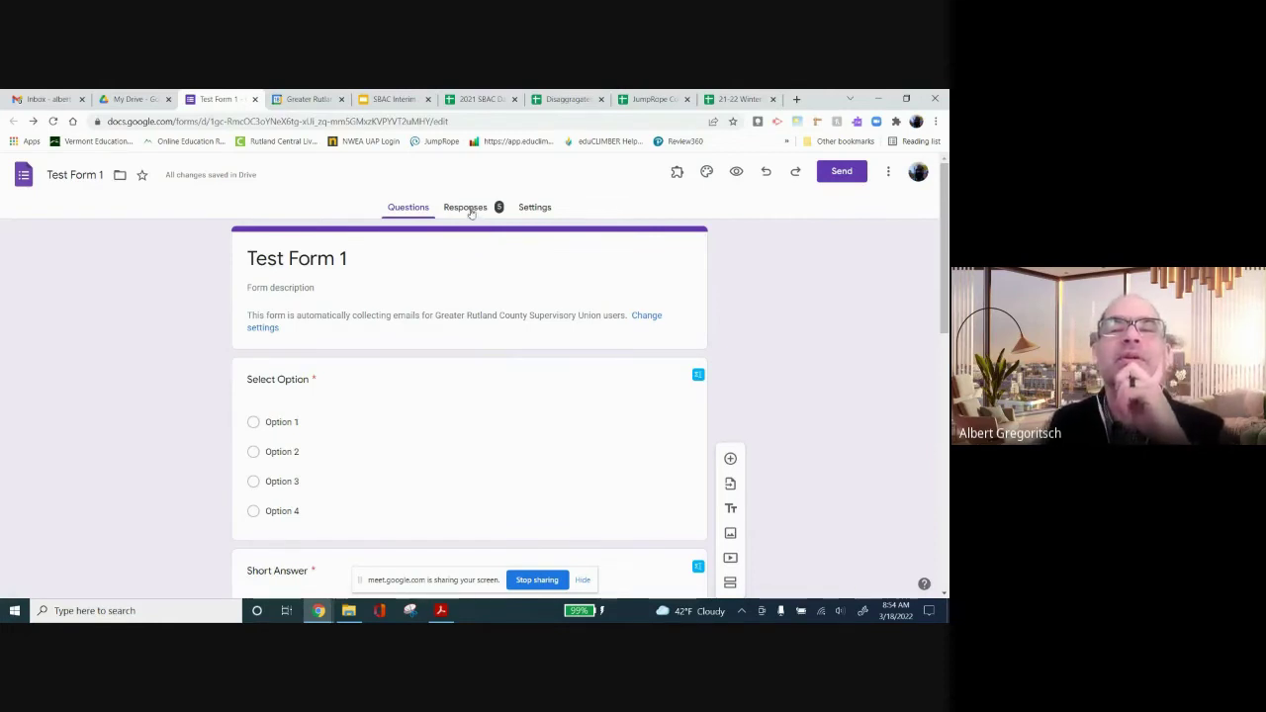
Open Responses and scroll through the summary charts of the 6 responses
left_click(471, 210)
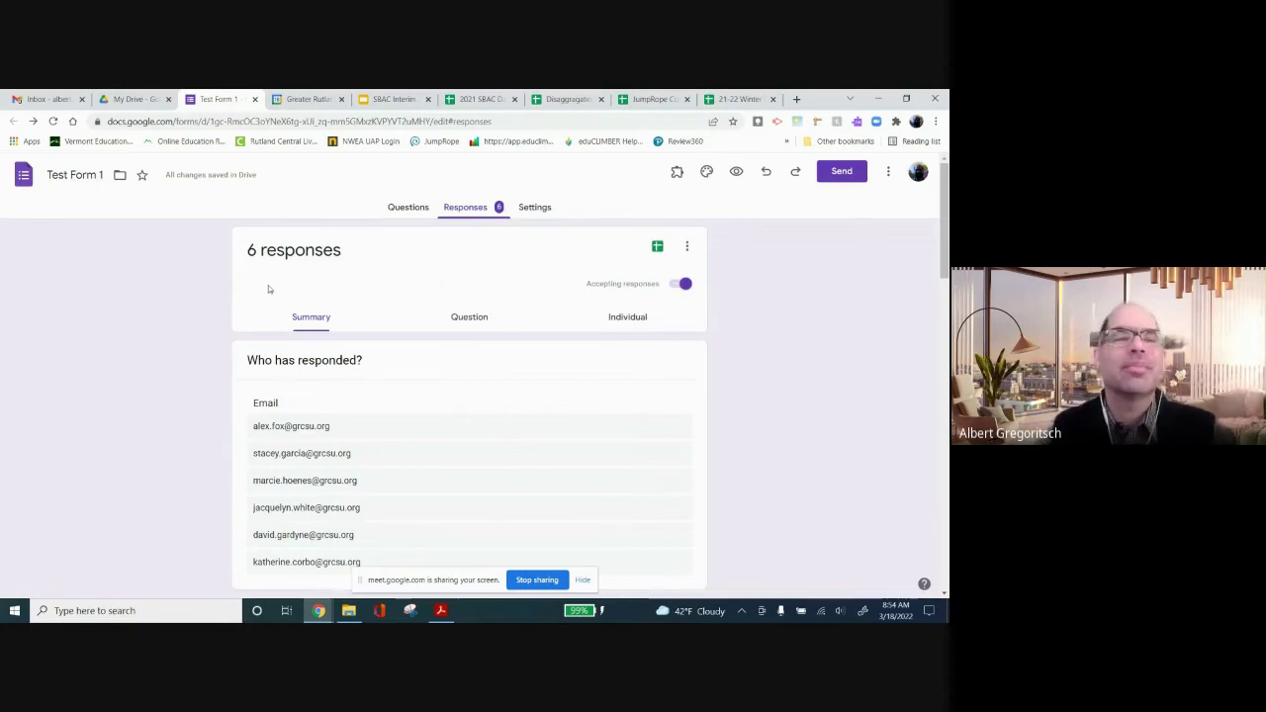
scroll(268, 289, "down", 2)
scroll(260, 335, "up", 2)
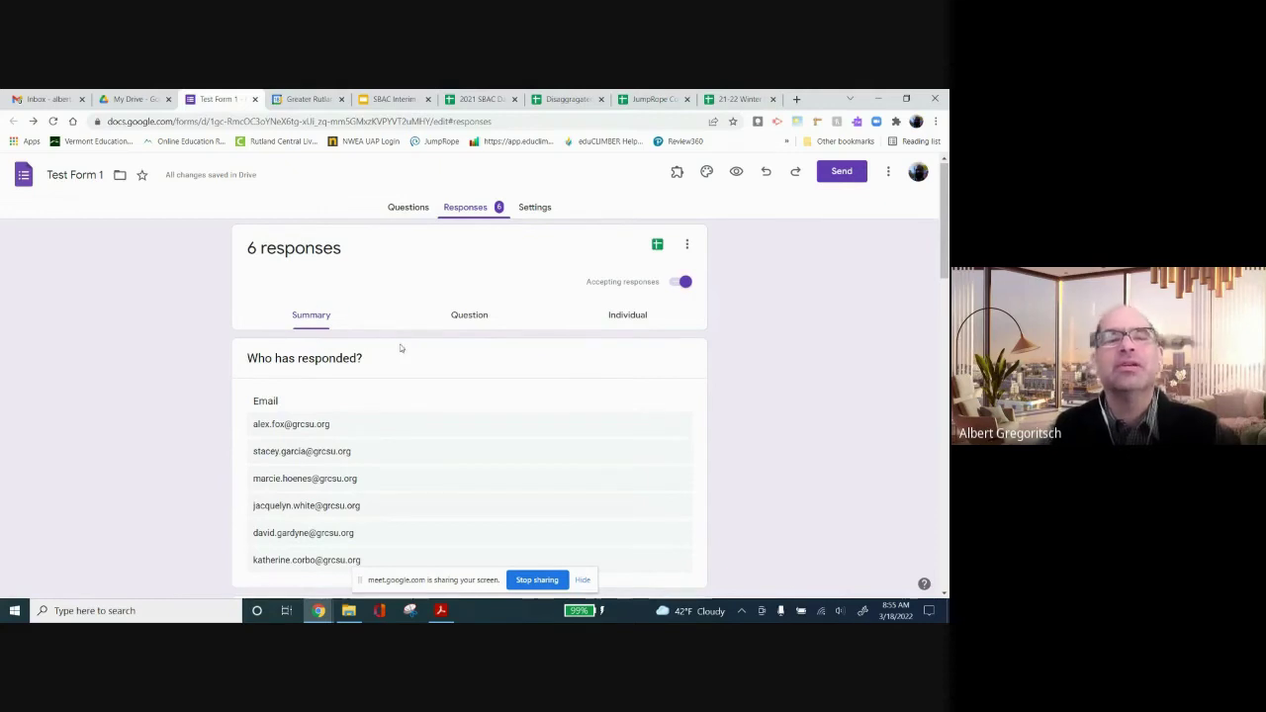
scroll(401, 348, "down", 2)
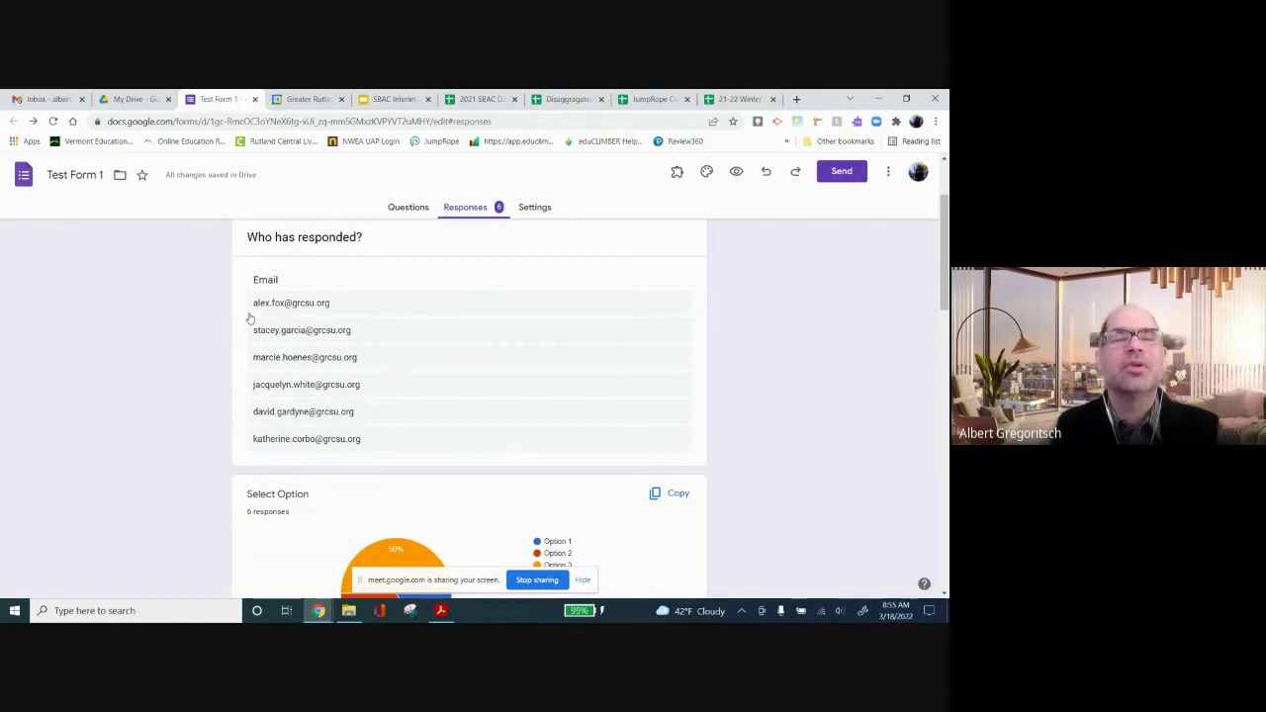
scroll(220, 445, "down", 5)
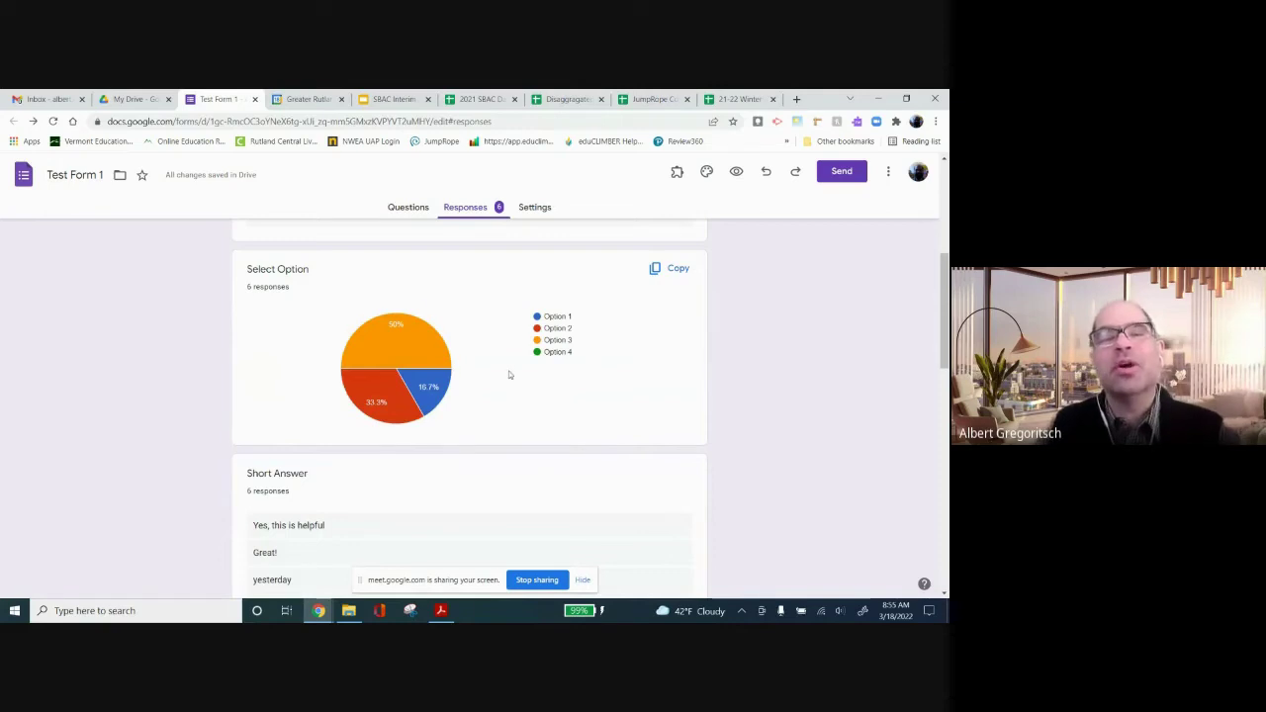
mouse_move(384, 347)
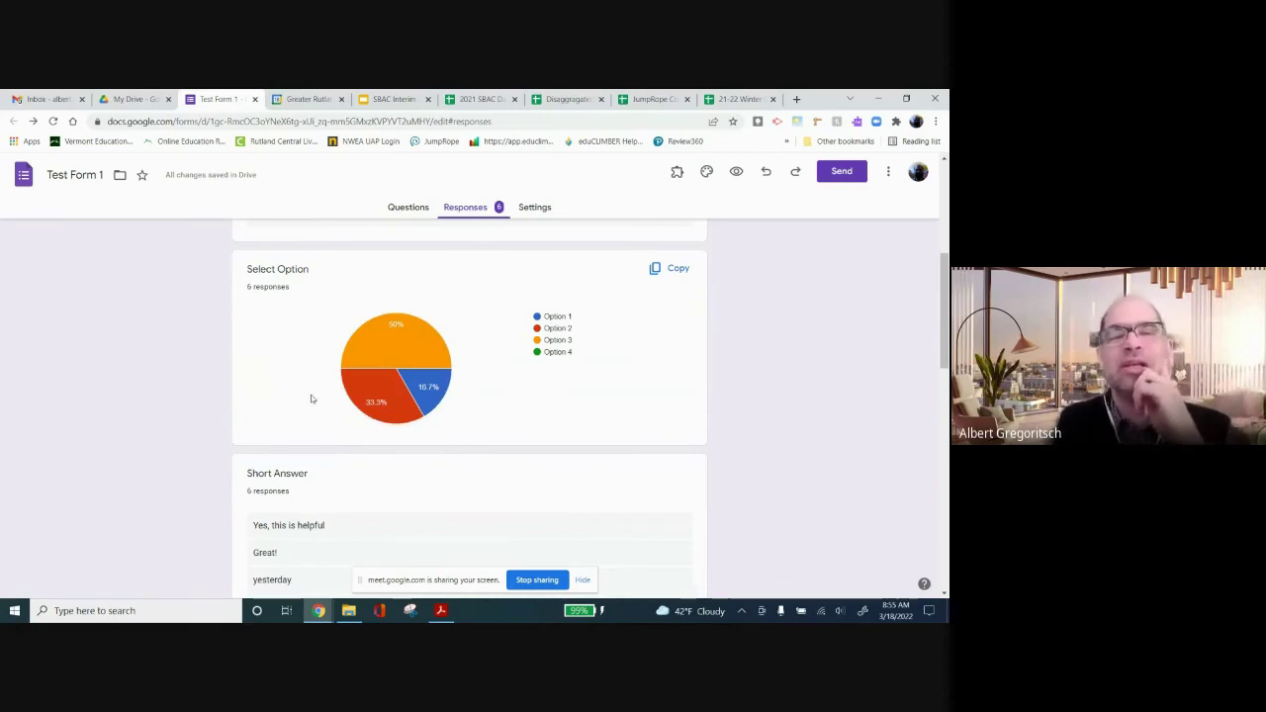
scroll(310, 399, "down", 2)
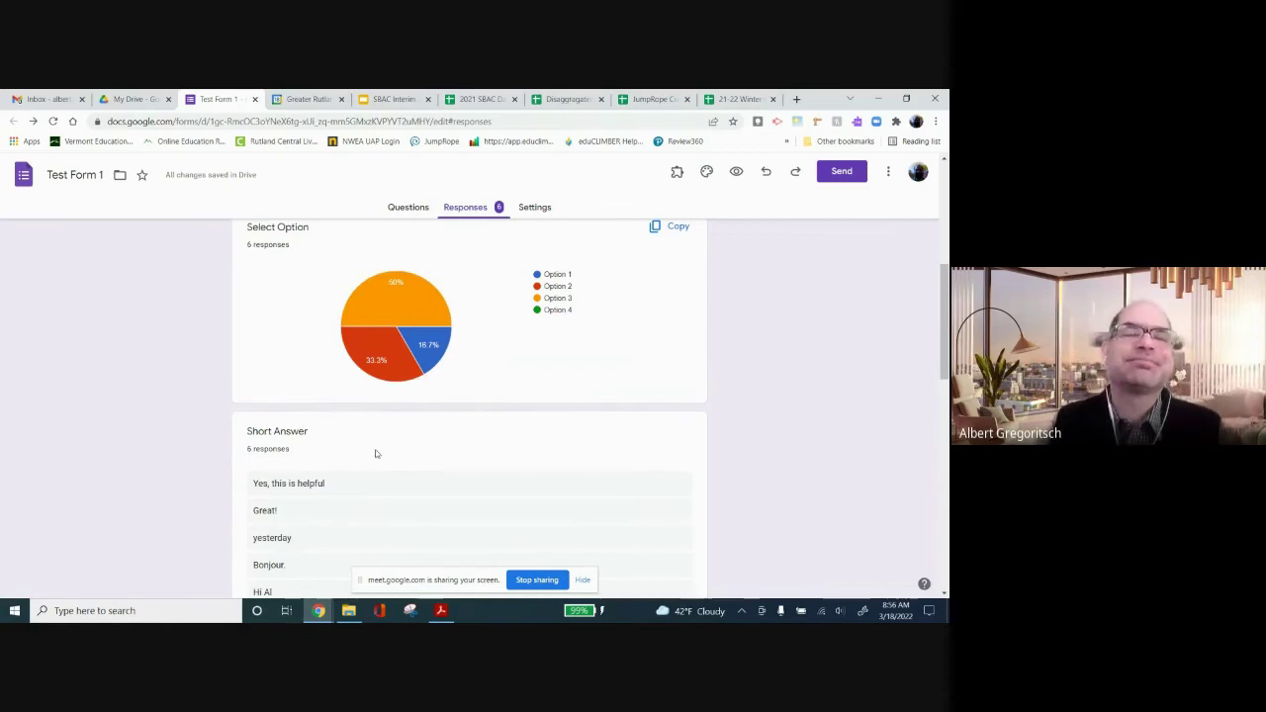
scroll(375, 453, "down", 3)
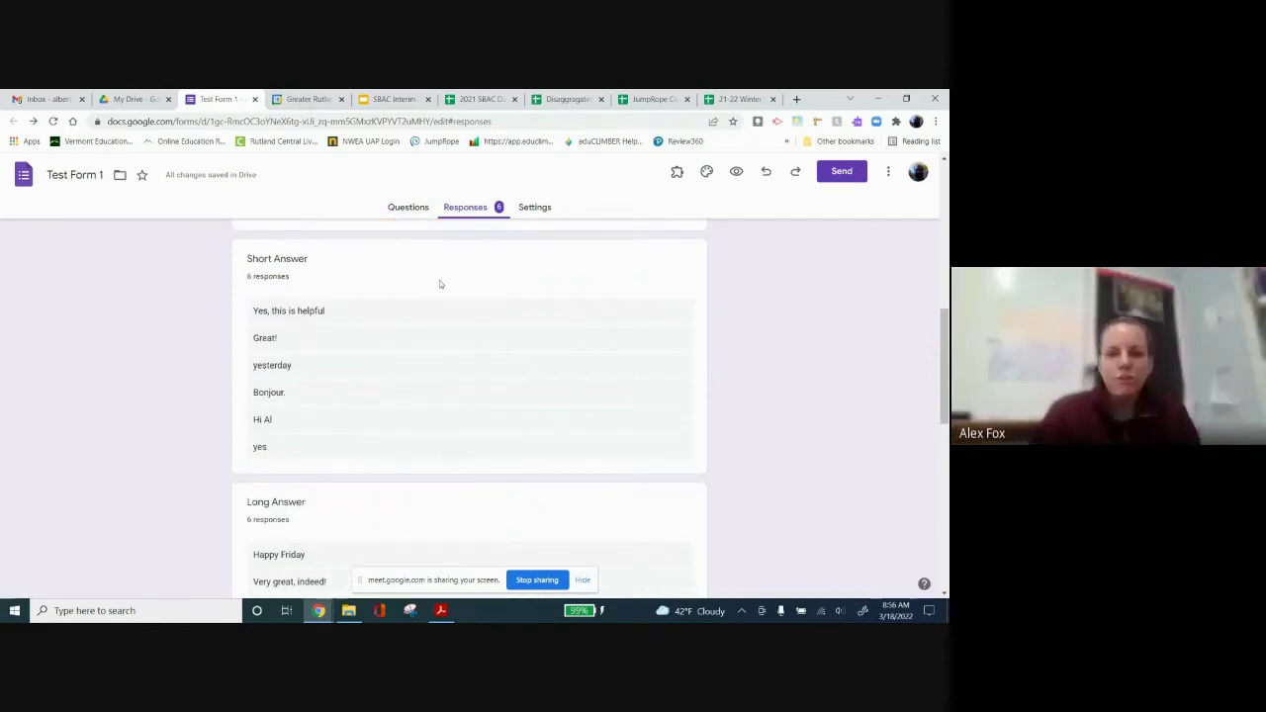
scroll(438, 283, "up", 4)
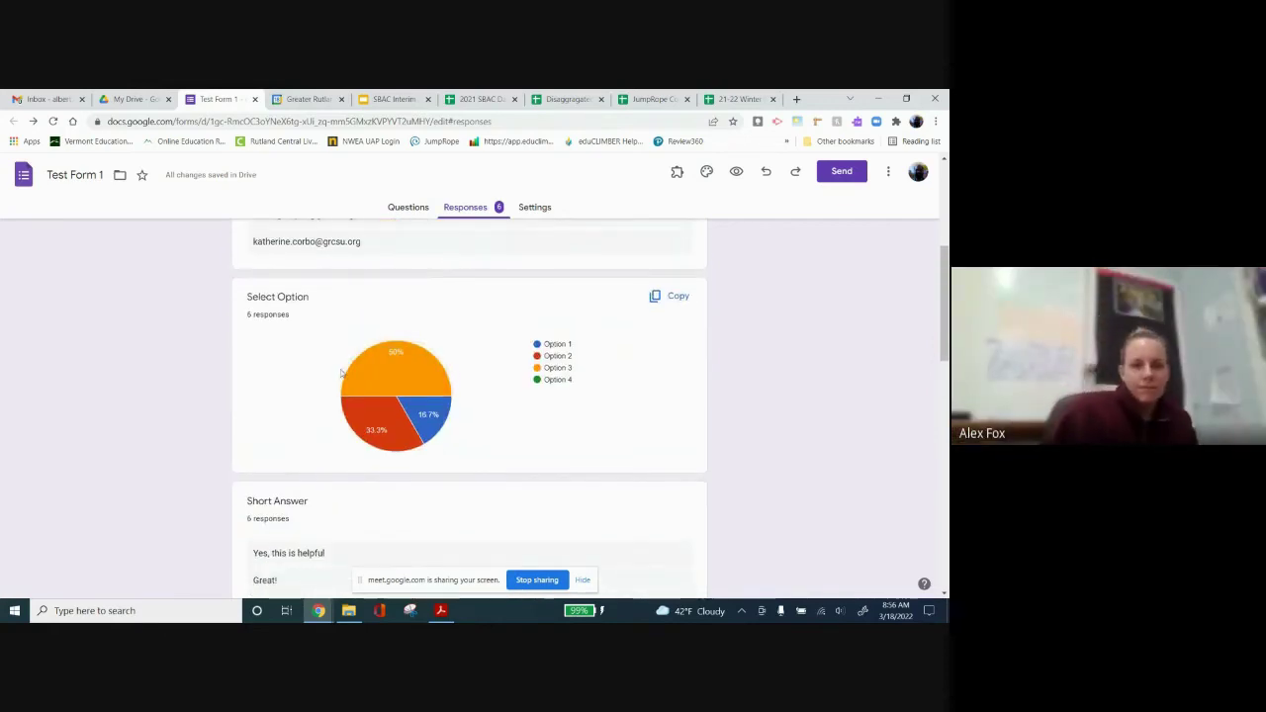
scroll(441, 267, "up", 4)
scroll(443, 278, "up", 2)
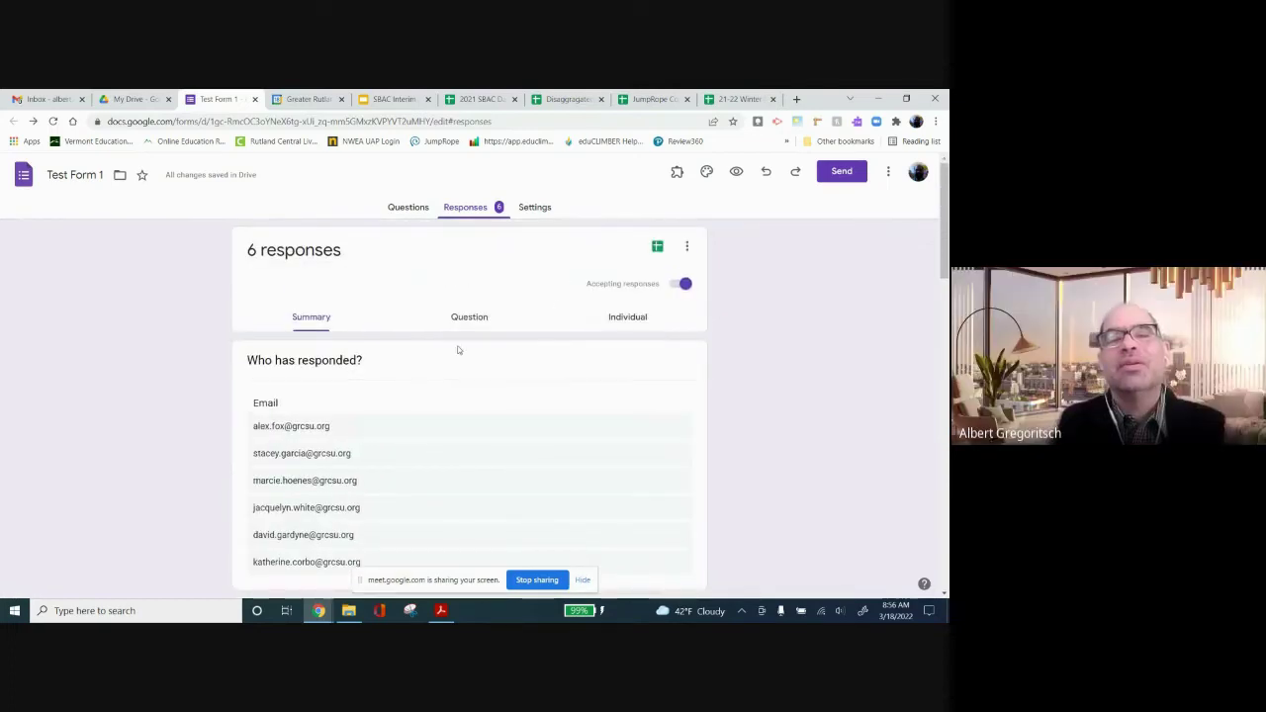
Open the Individual tab and scroll through the first respondent's answers
left_click(625, 319)
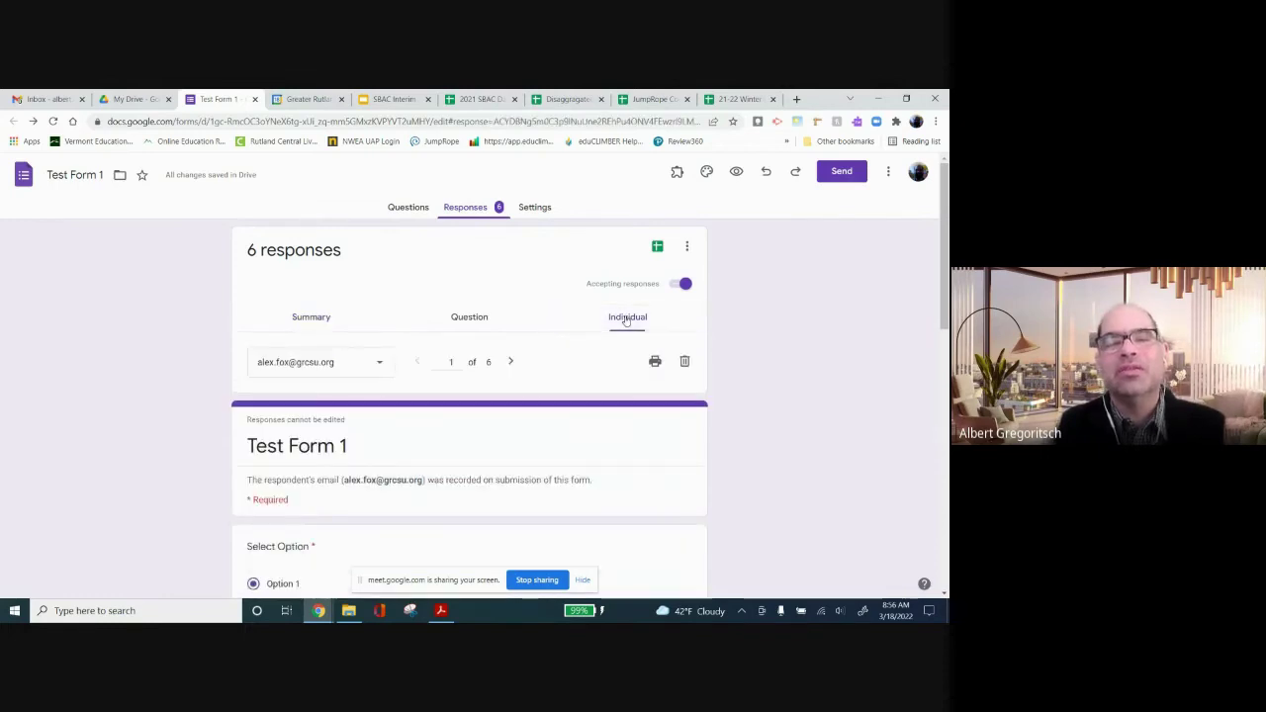
scroll(532, 395, "down", 2)
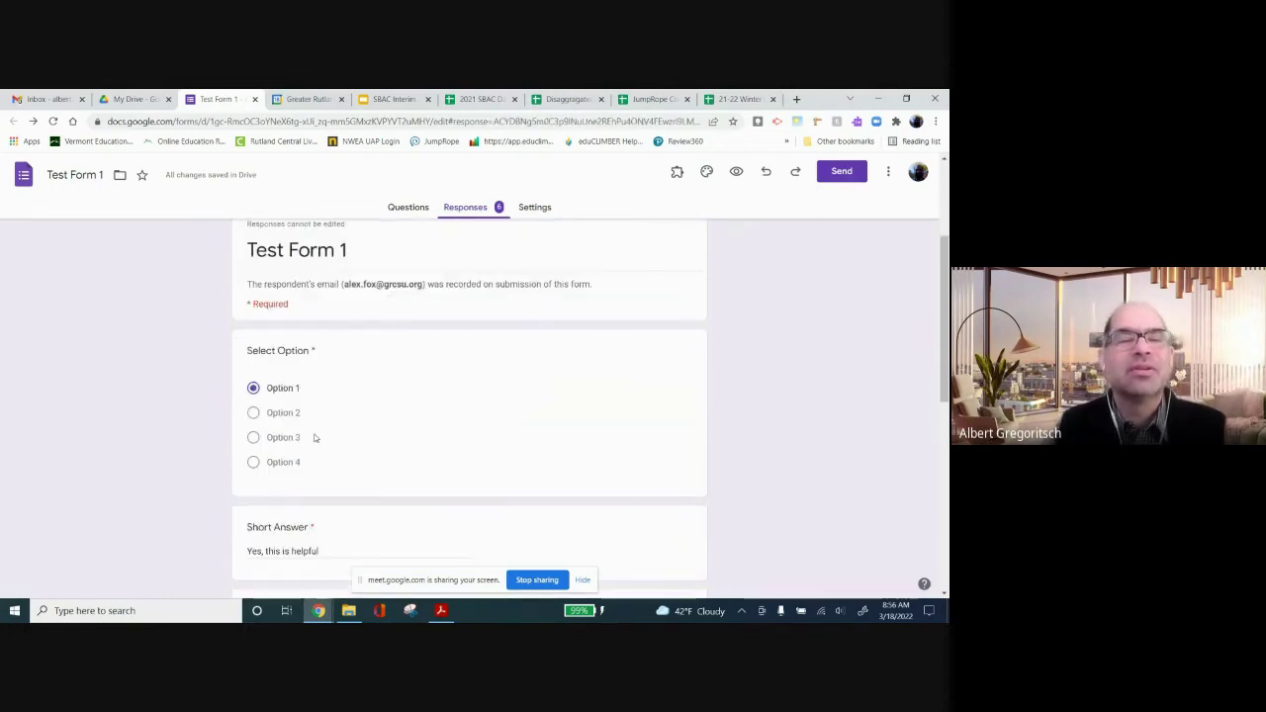
scroll(314, 437, "down", 3)
scroll(221, 312, "up", 6)
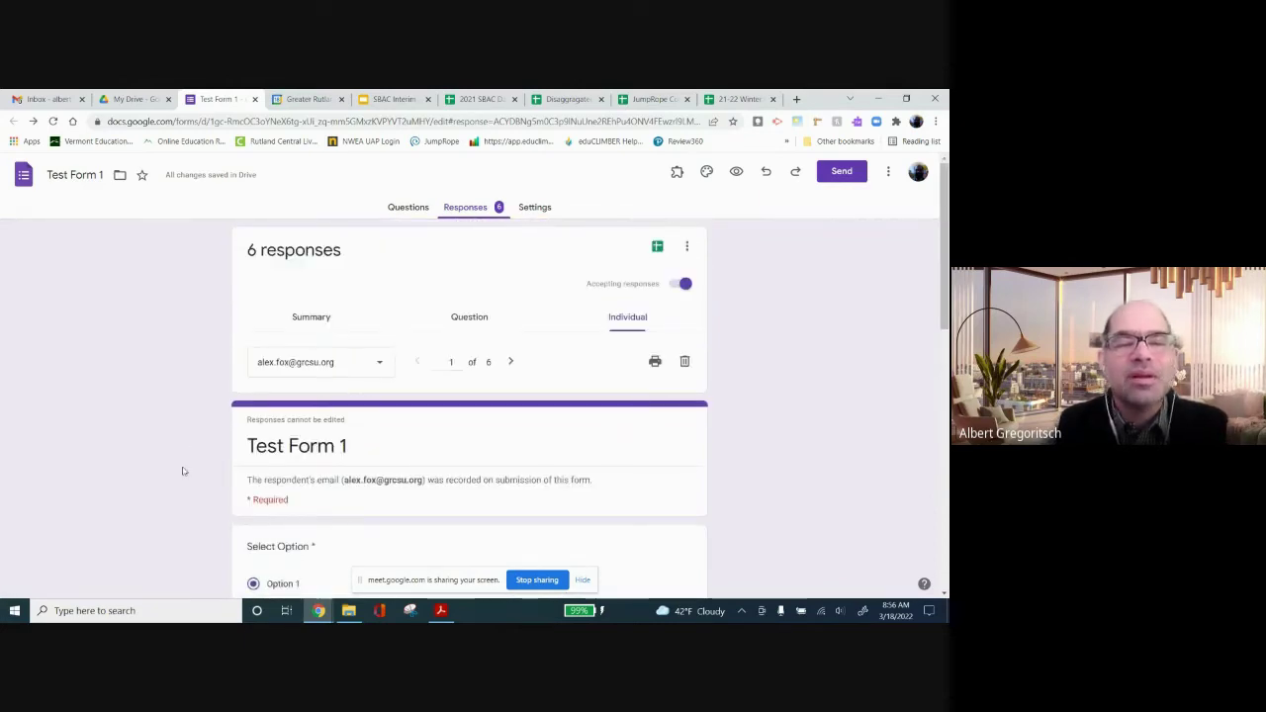
scroll(341, 498, "down", 1)
scroll(341, 498, "down", 1)
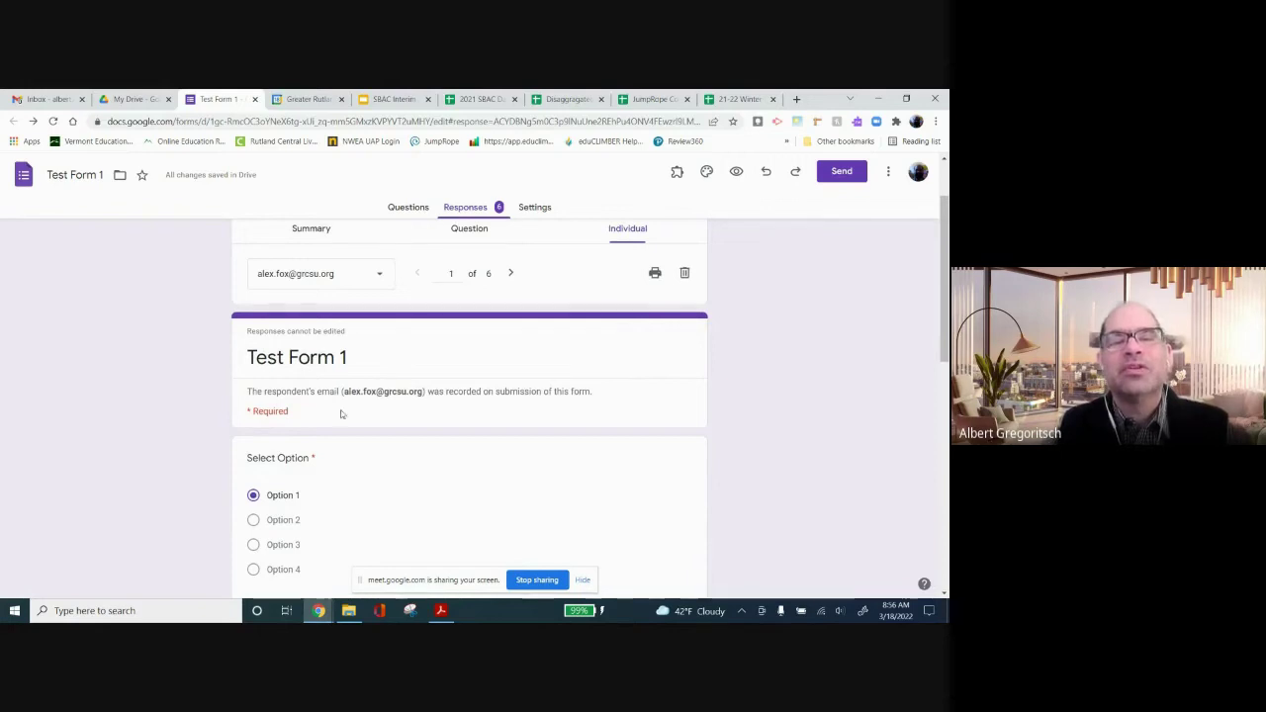
scroll(381, 440, "down", 3)
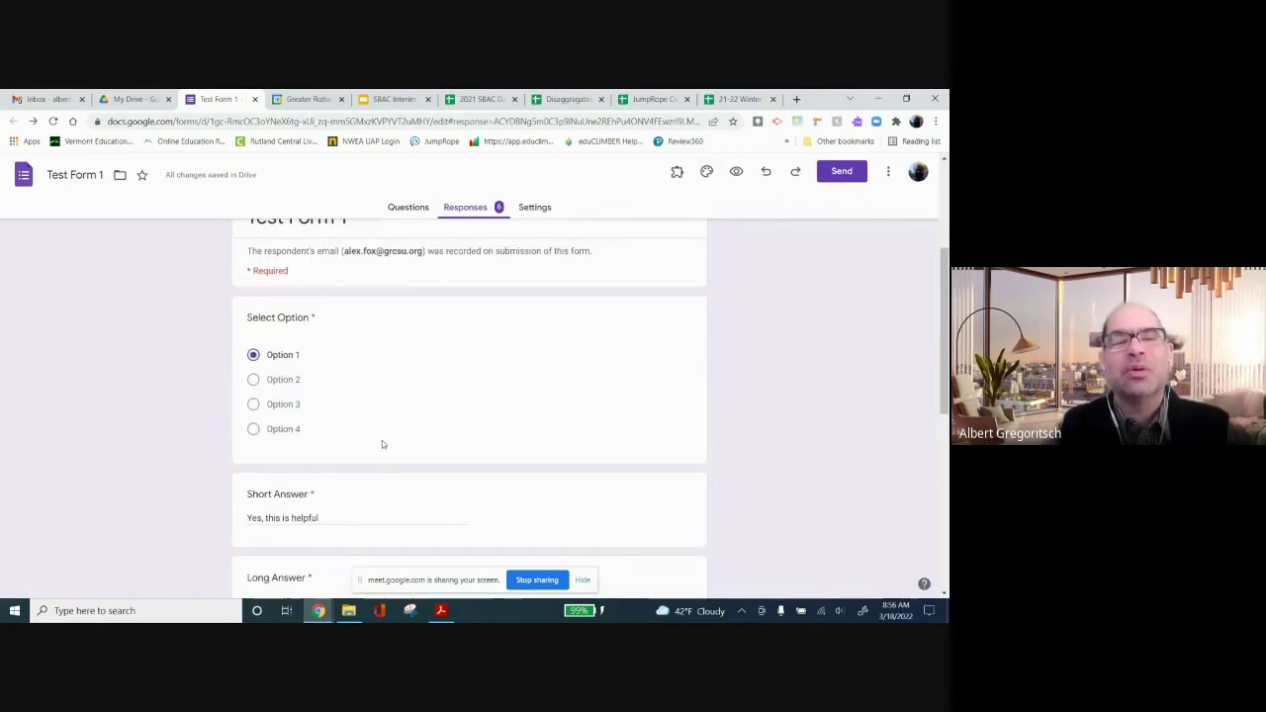
scroll(198, 455, "down", 3)
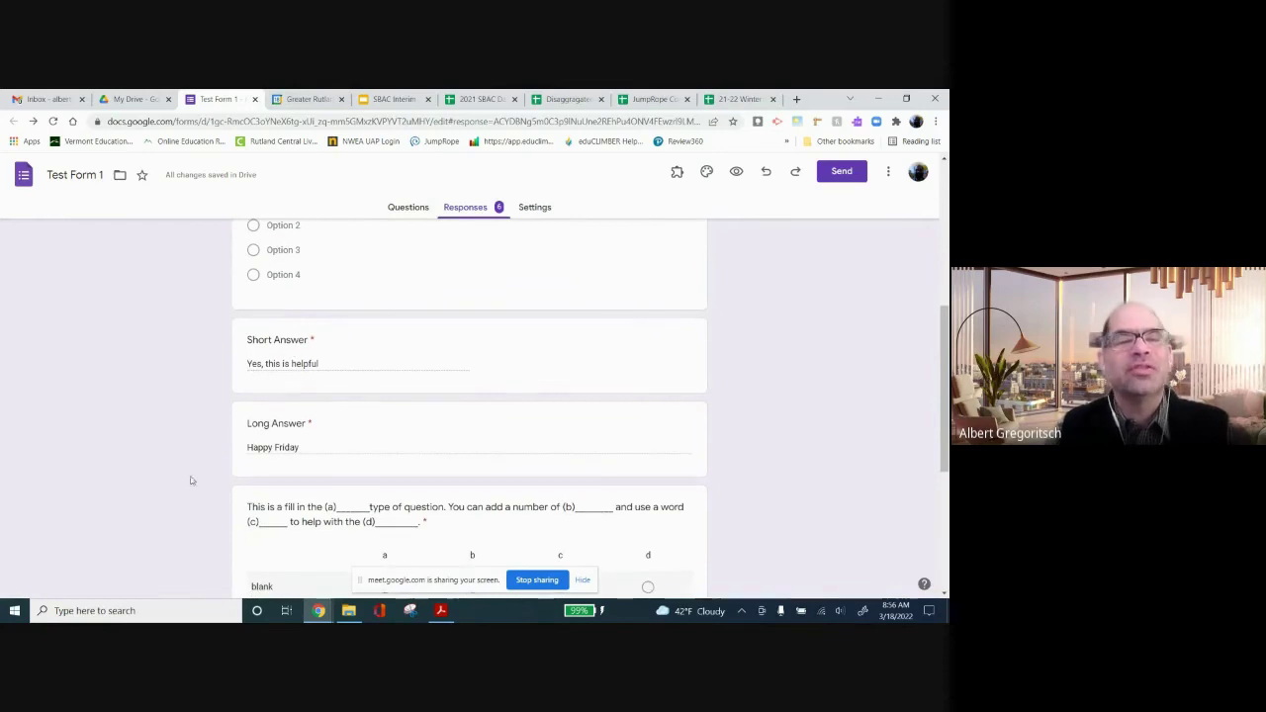
scroll(198, 455, "down", 2)
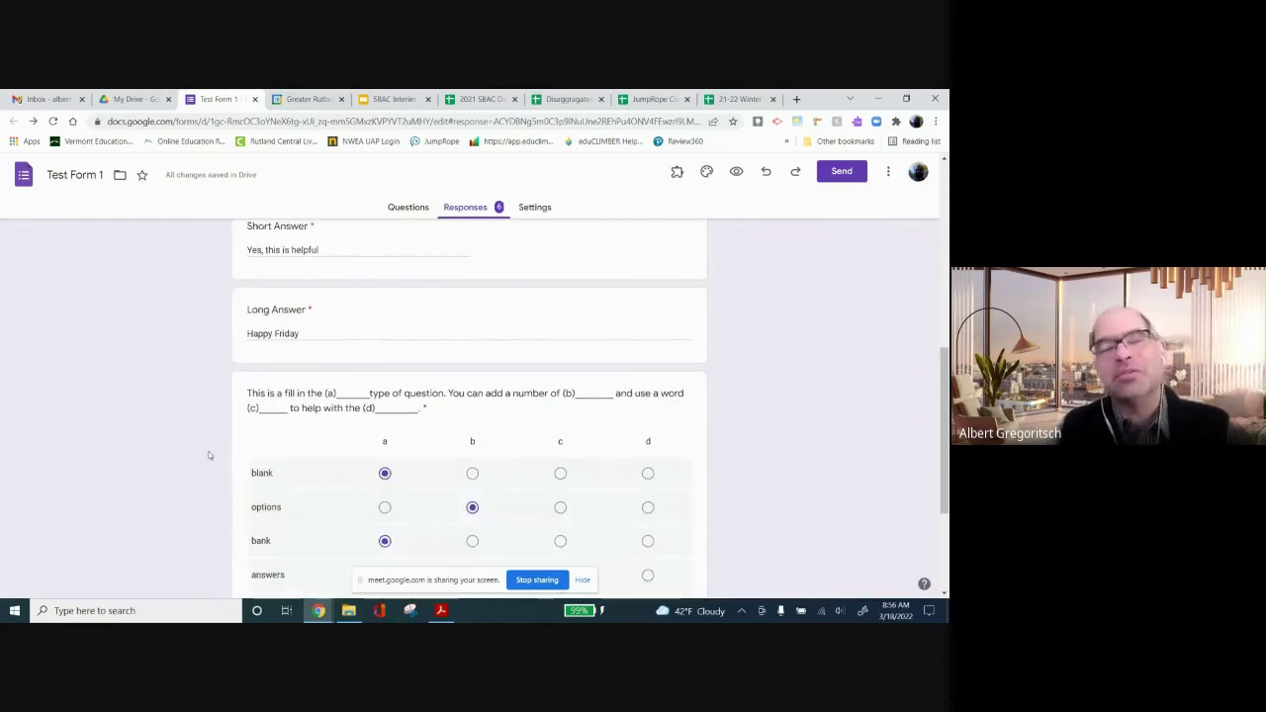
scroll(208, 455, "down", 3)
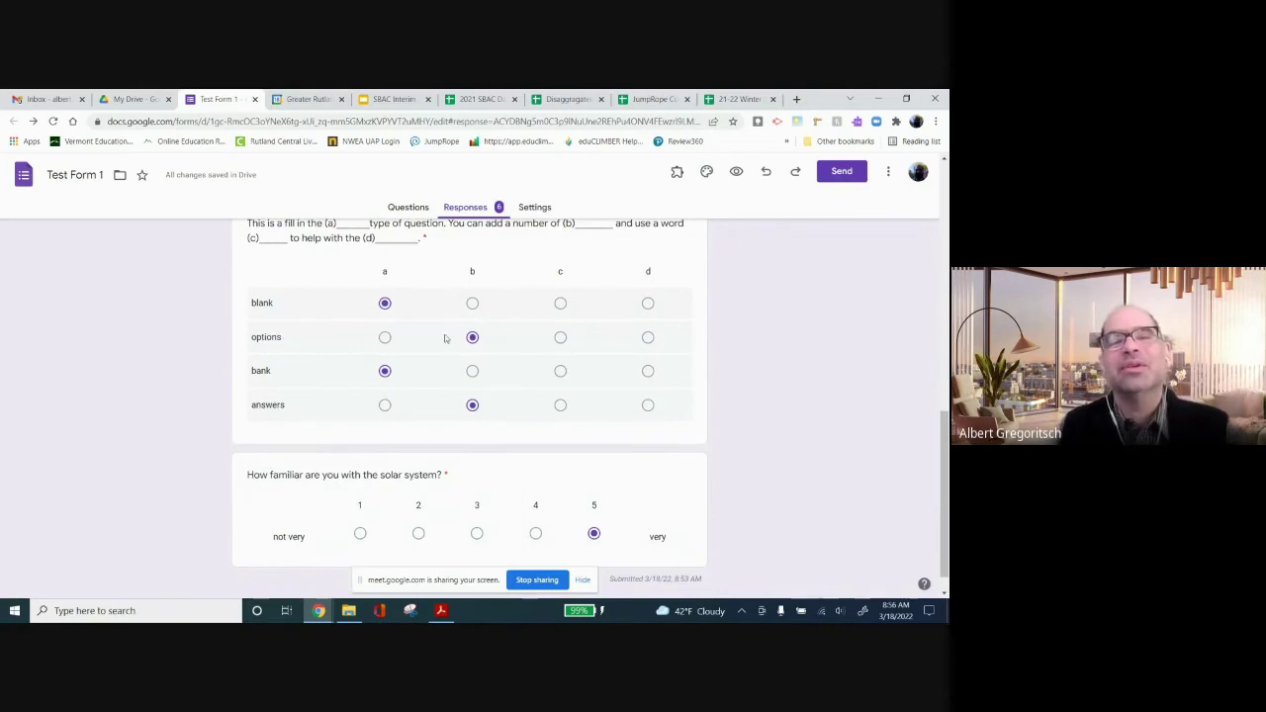
scroll(418, 471, "down", 1)
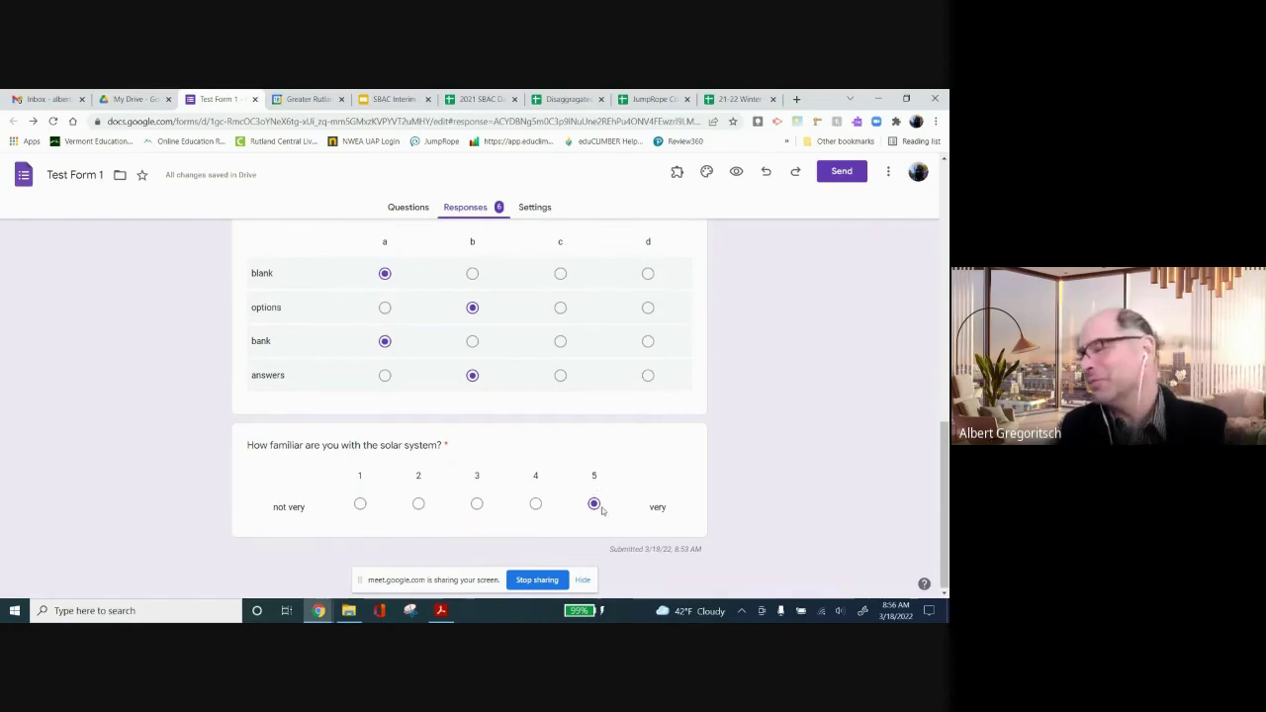
scroll(476, 494, "up", 5)
scroll(476, 492, "up", 5)
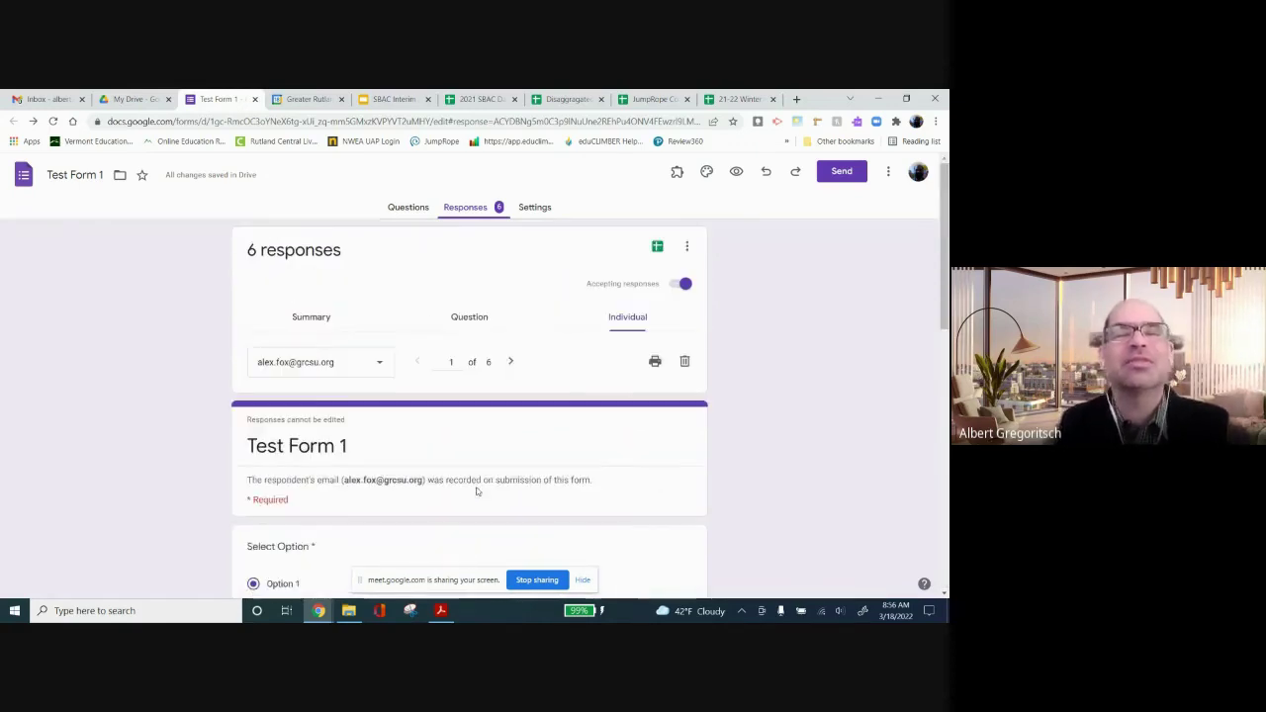
scroll(476, 491, "down", 1)
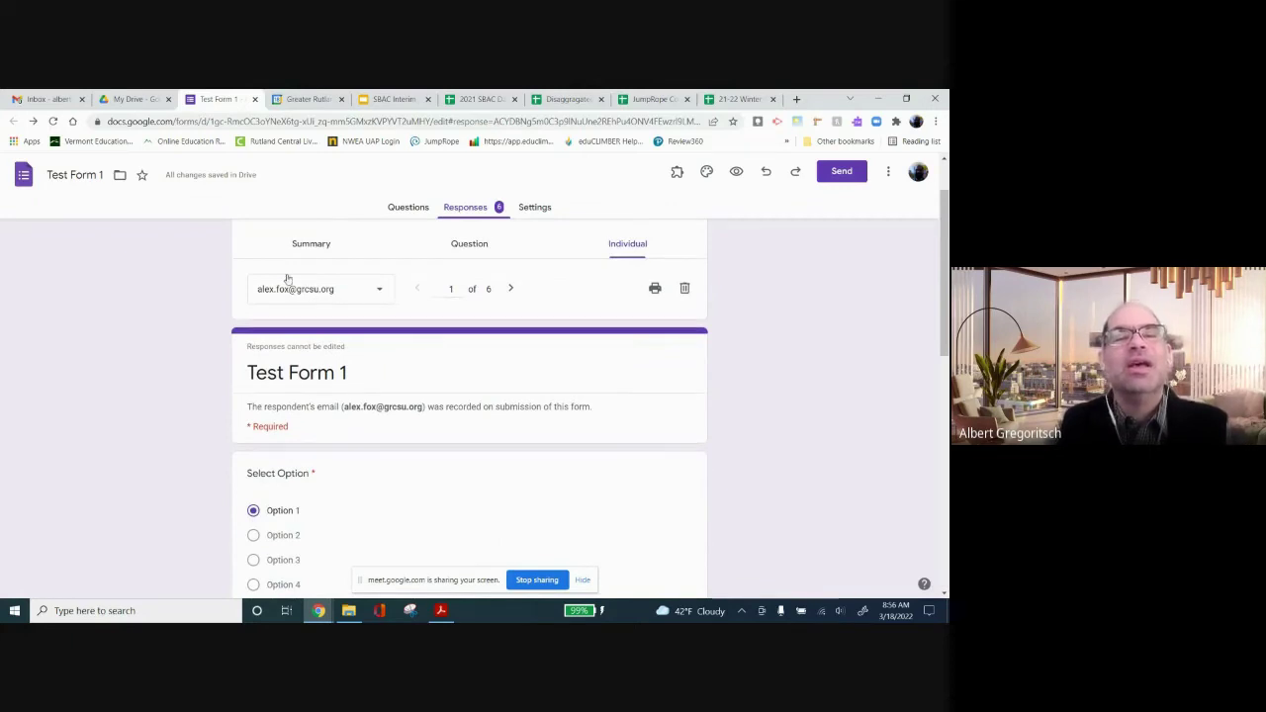
Check the respondent list, keep the first, then advance to response 2 of 6
left_click(381, 292)
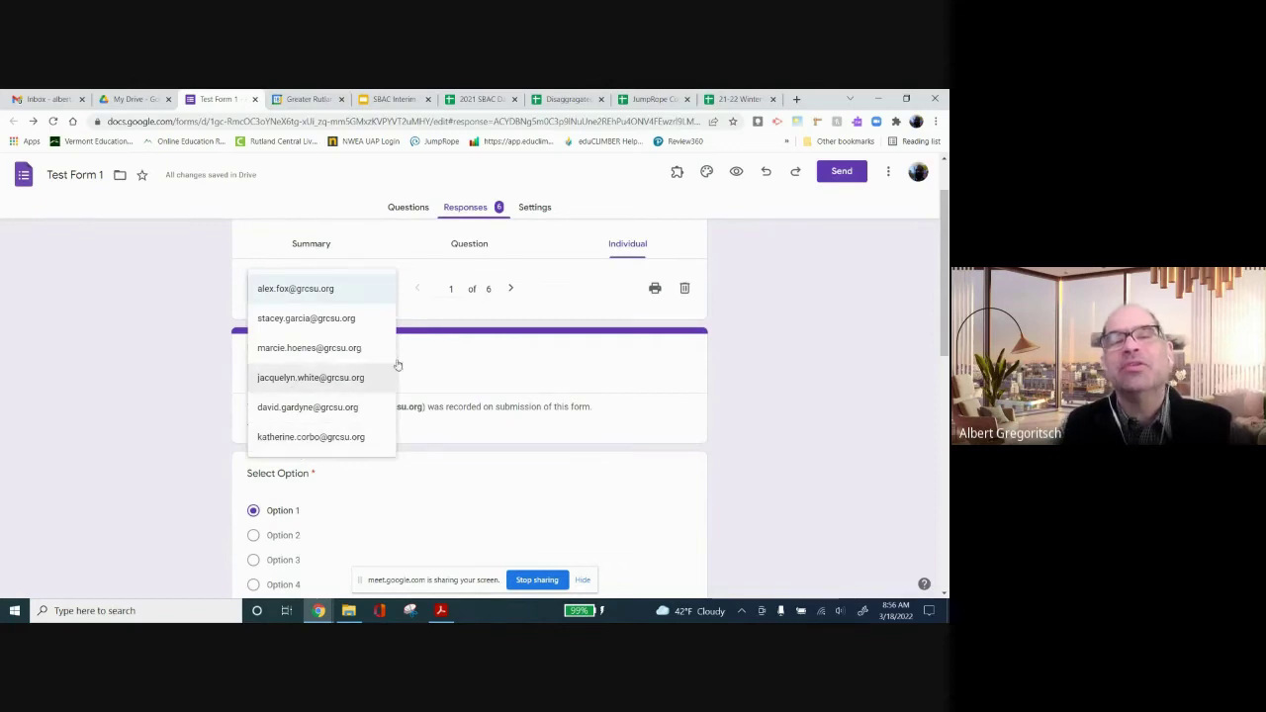
left_click(438, 323)
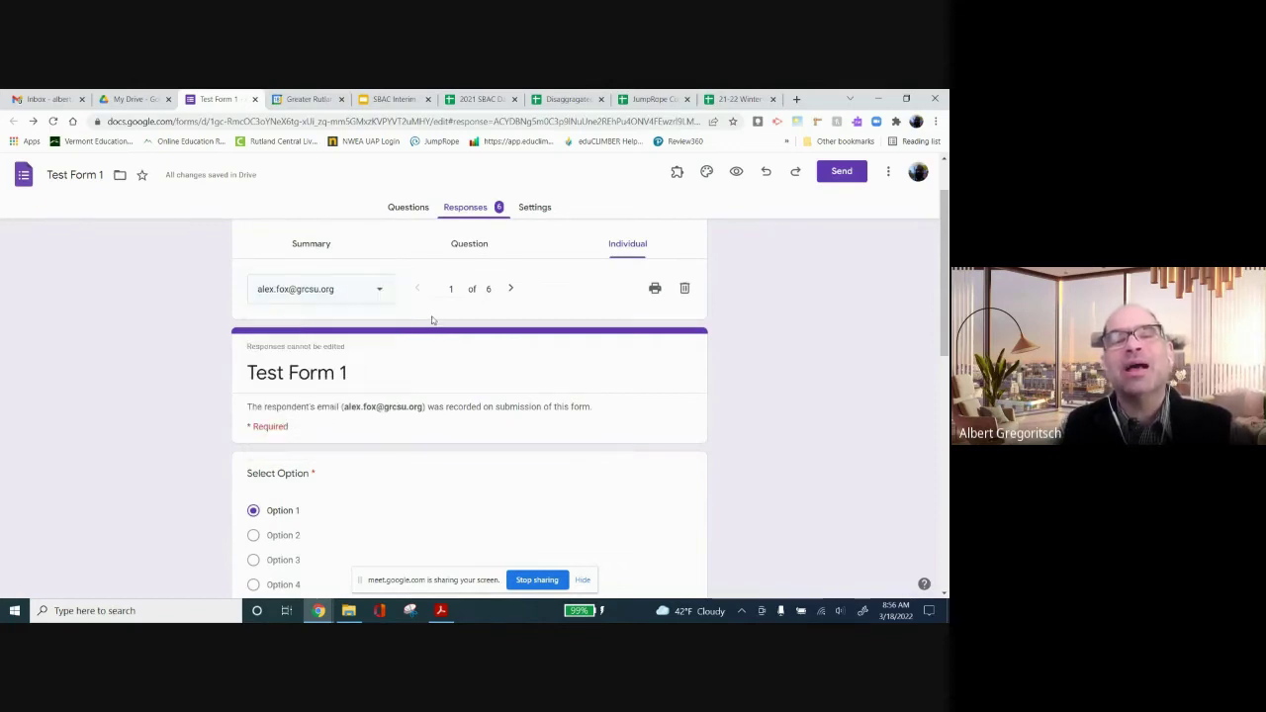
left_click(511, 288)
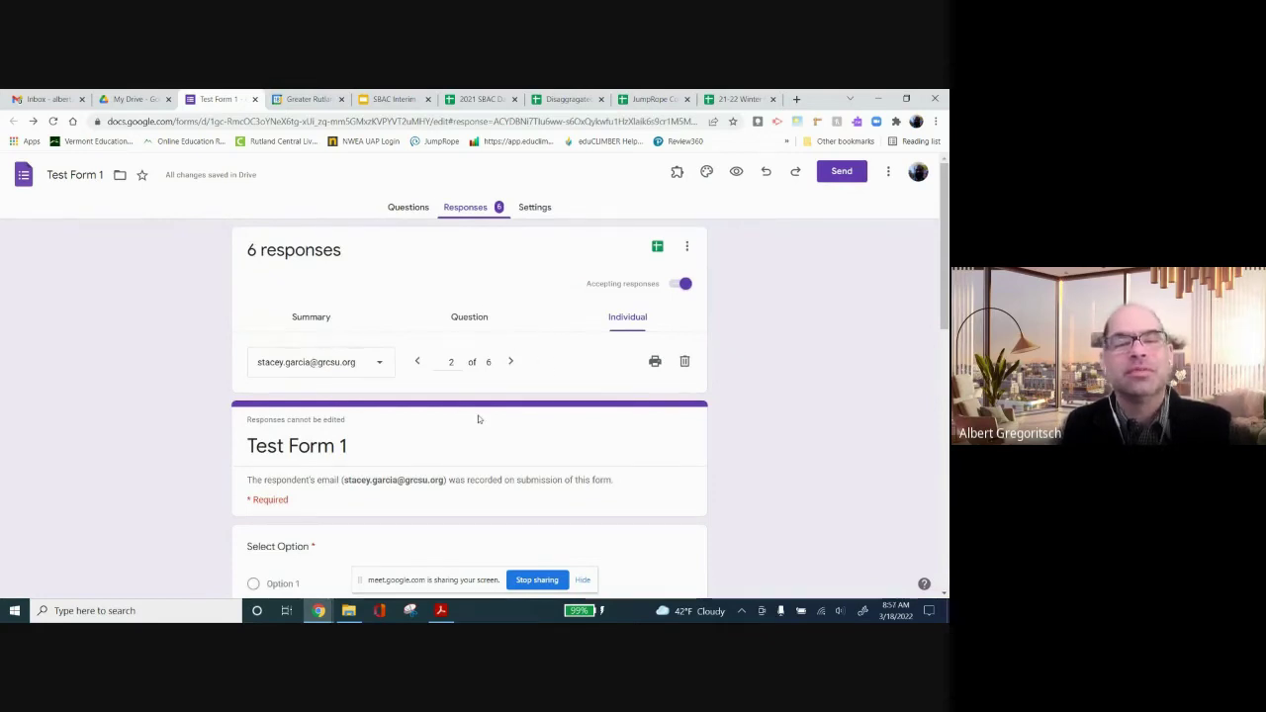
scroll(367, 499, "down", 7)
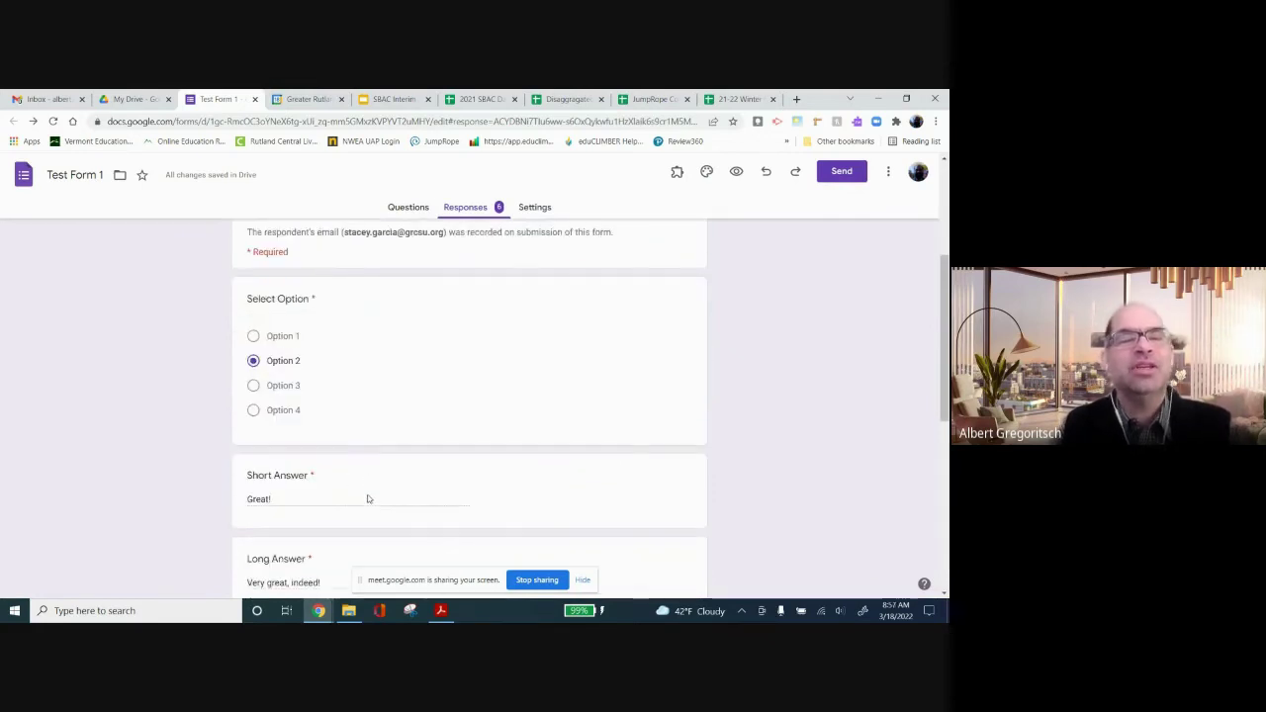
scroll(367, 500, "up", 8)
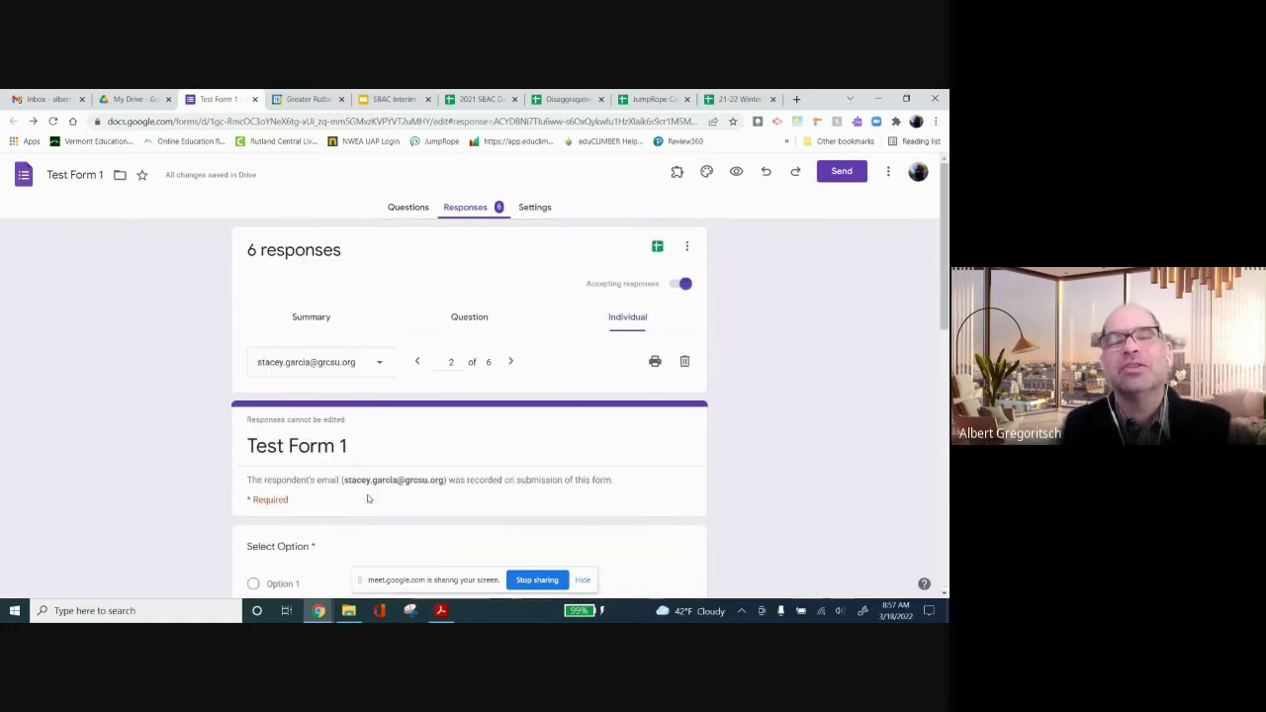
Advance to response 3 of 6 and scroll through its answers
left_click(508, 362)
scroll(475, 408, "down", 5)
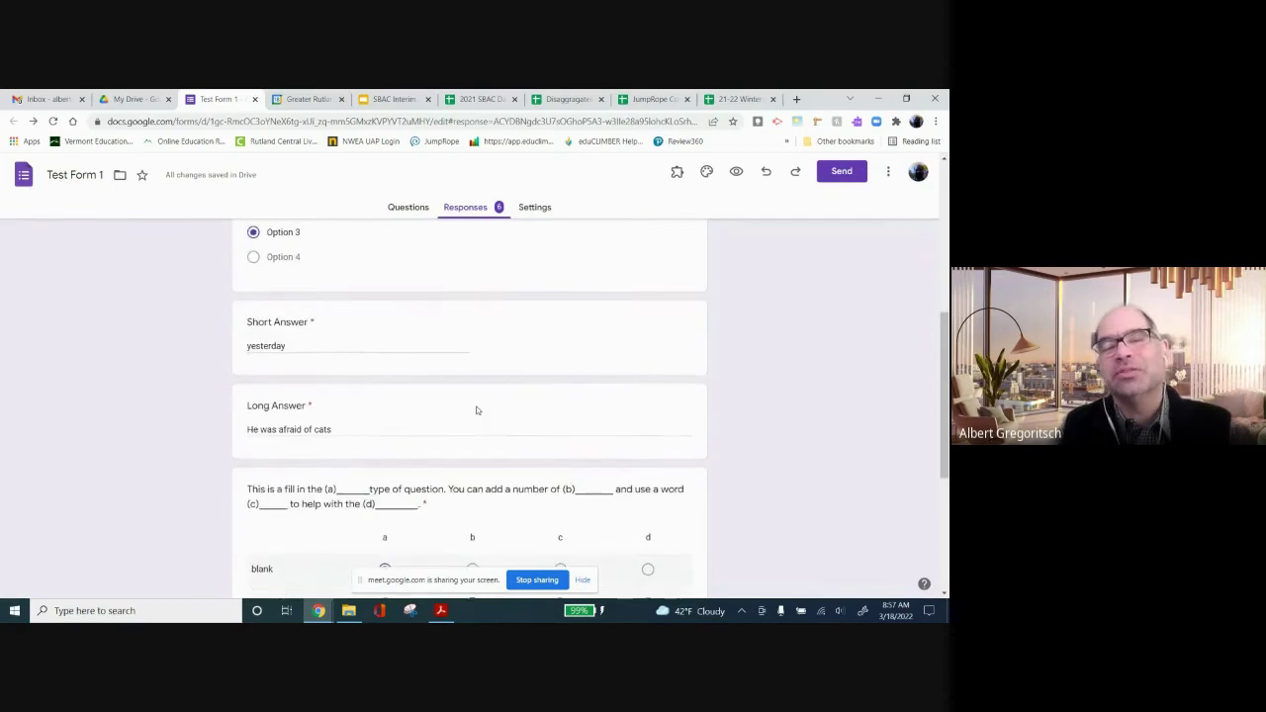
scroll(476, 410, "up", 4)
scroll(476, 410, "up", 2)
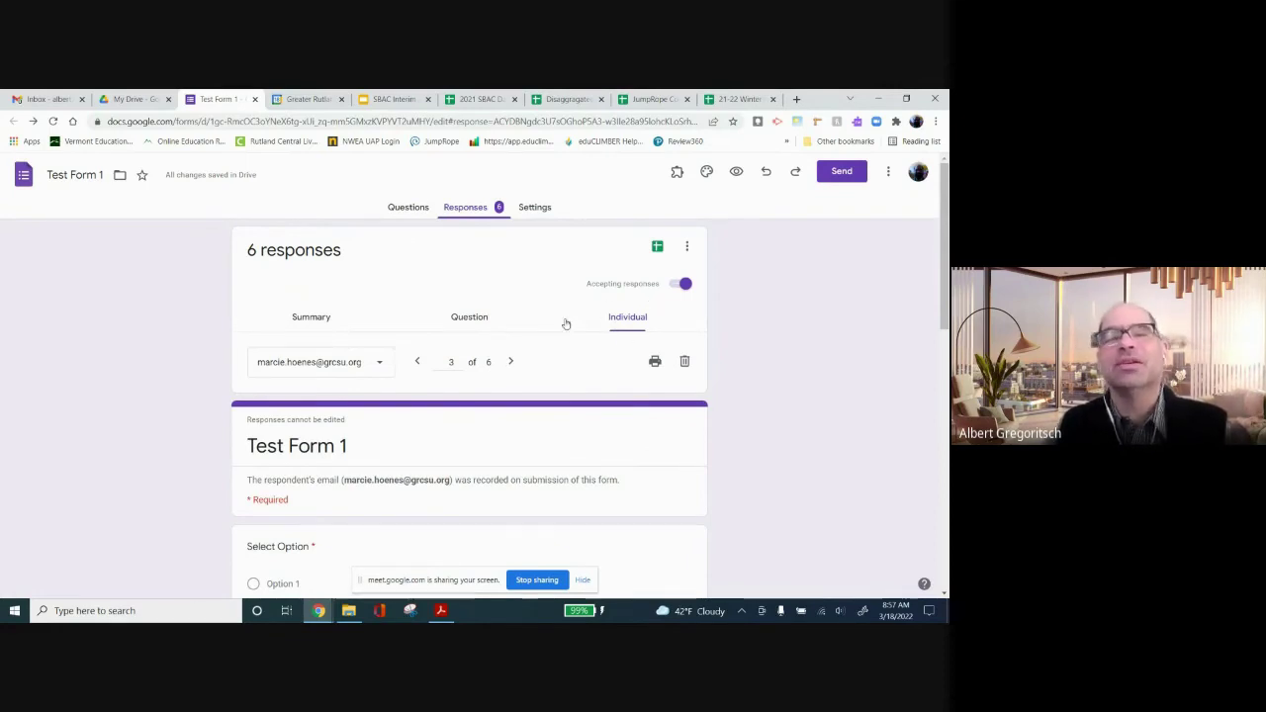
Review Select Option counts by question: Option 3 three times, Option 2 twice, Option 1 once
left_click(468, 318)
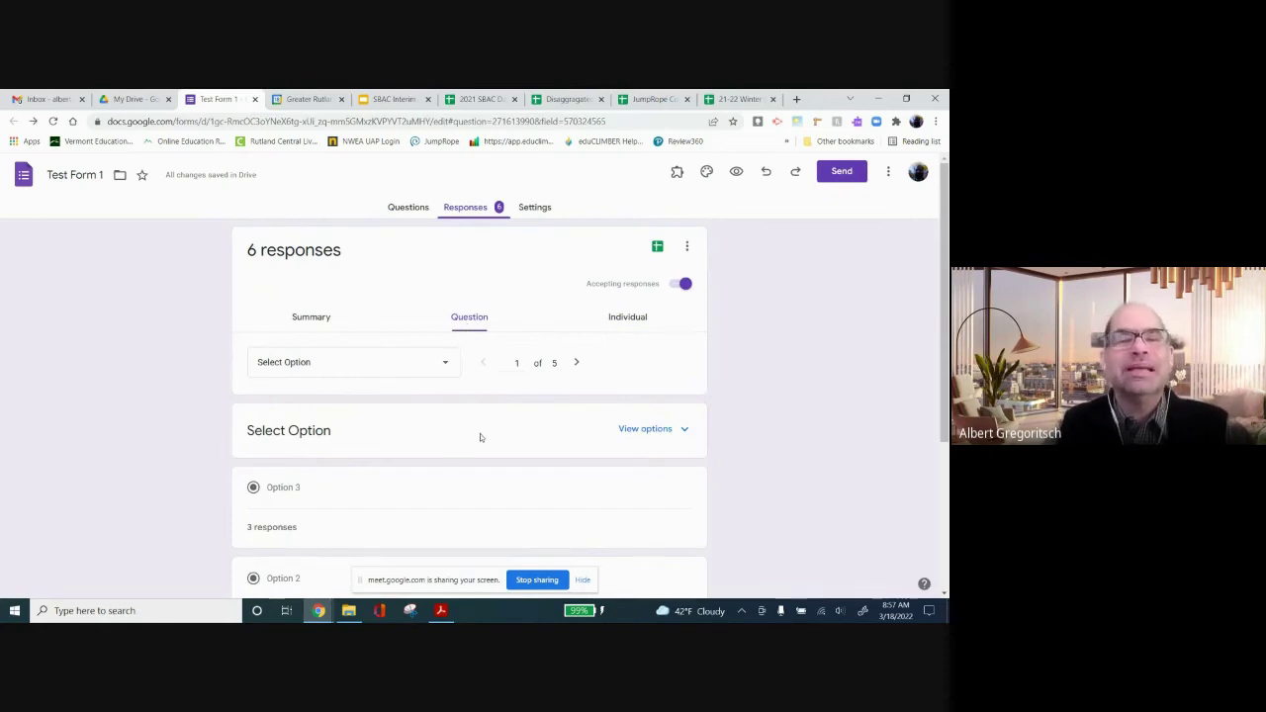
scroll(461, 420, "down", 3)
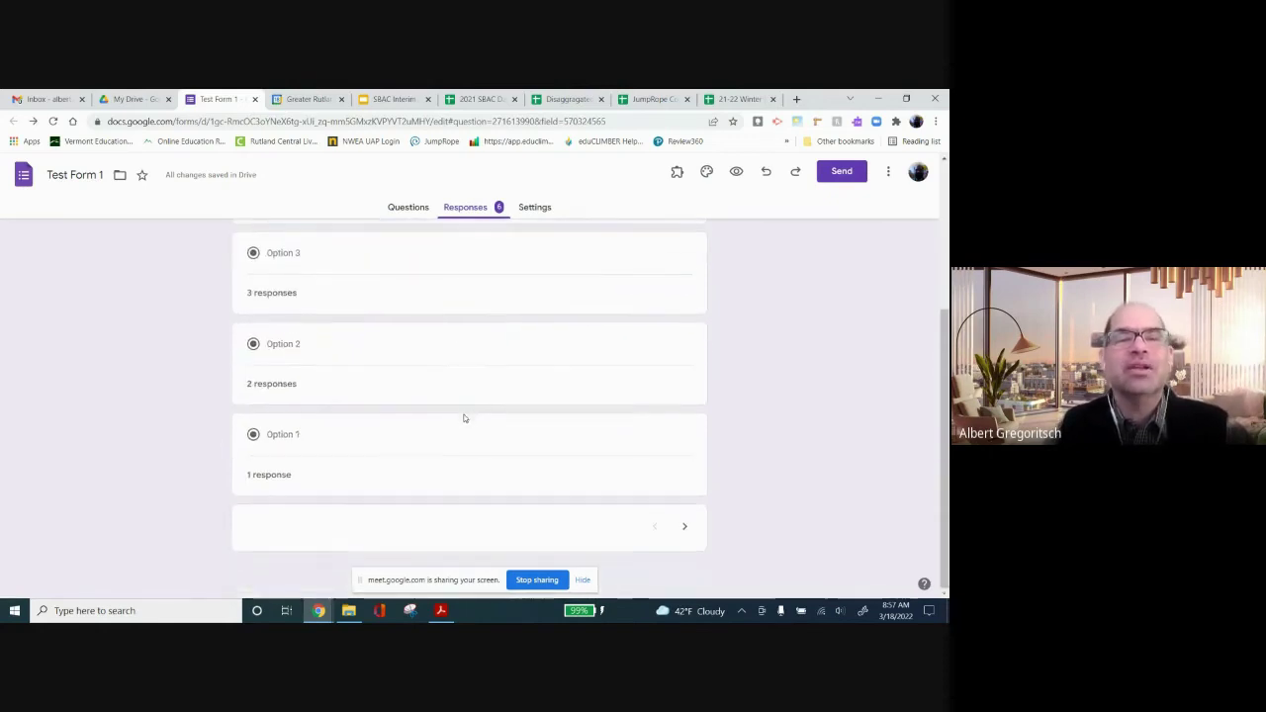
scroll(464, 419, "up", 1)
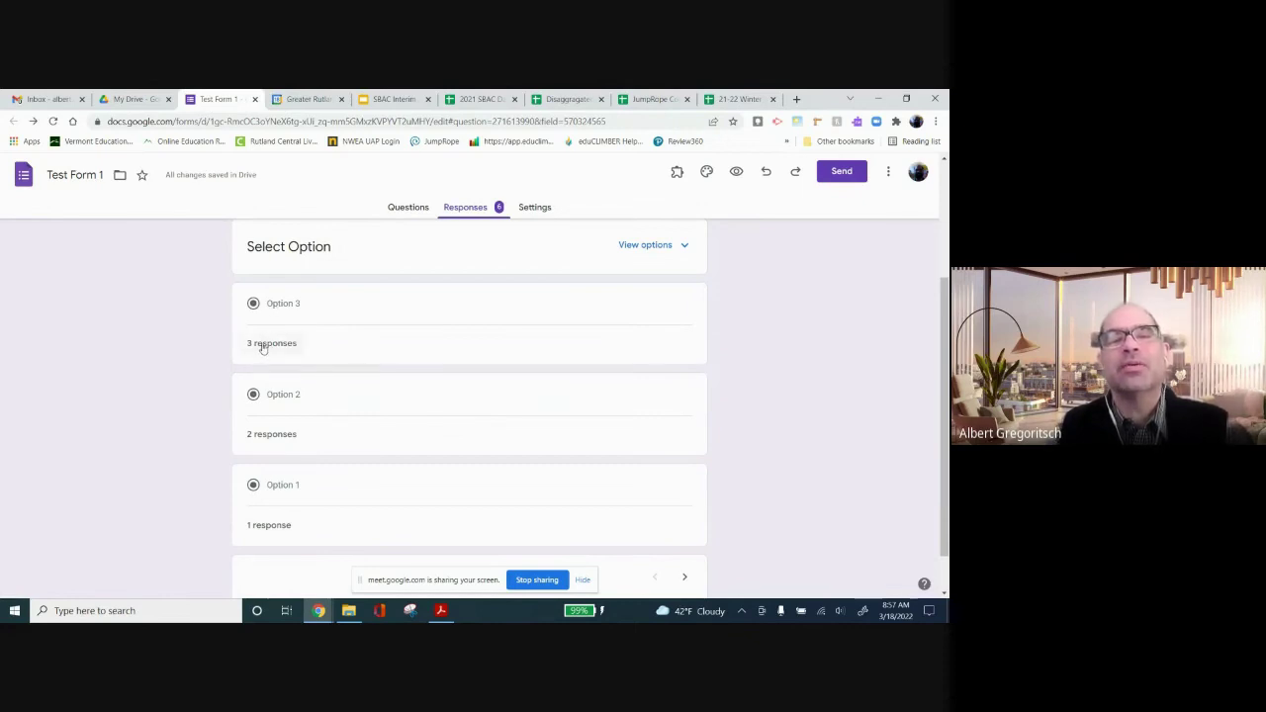
mouse_move(264, 348)
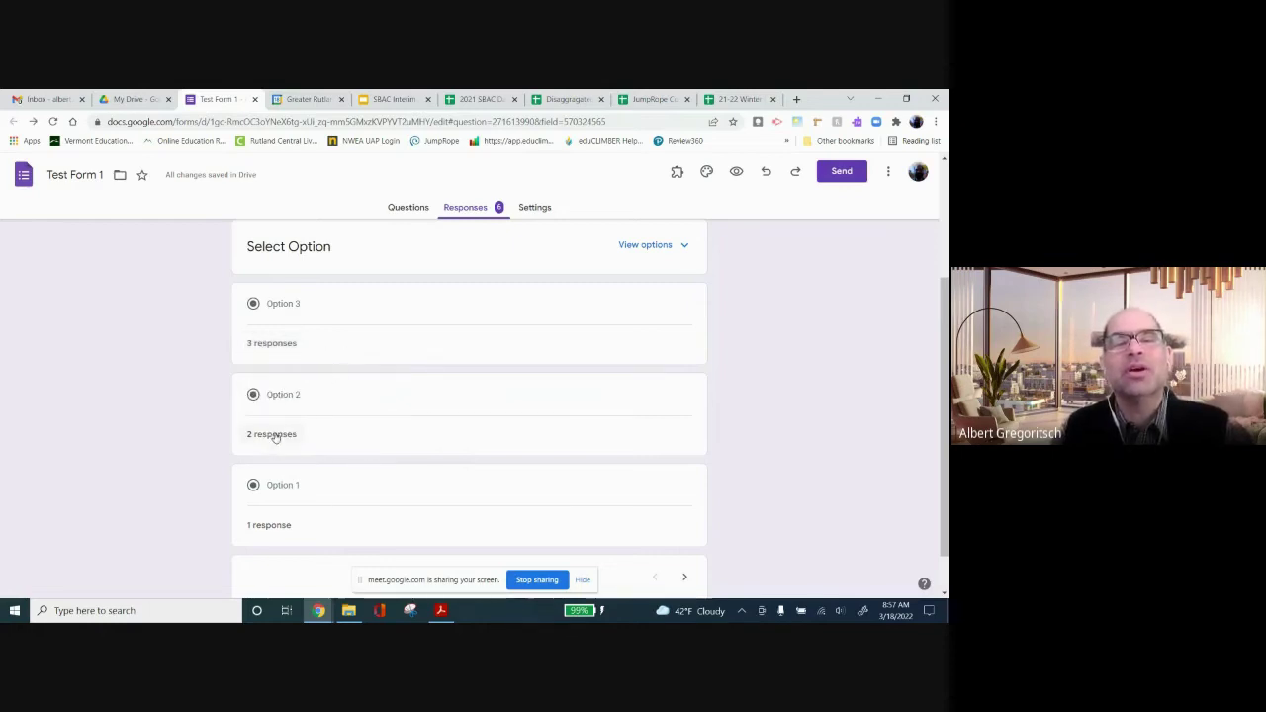
mouse_move(276, 437)
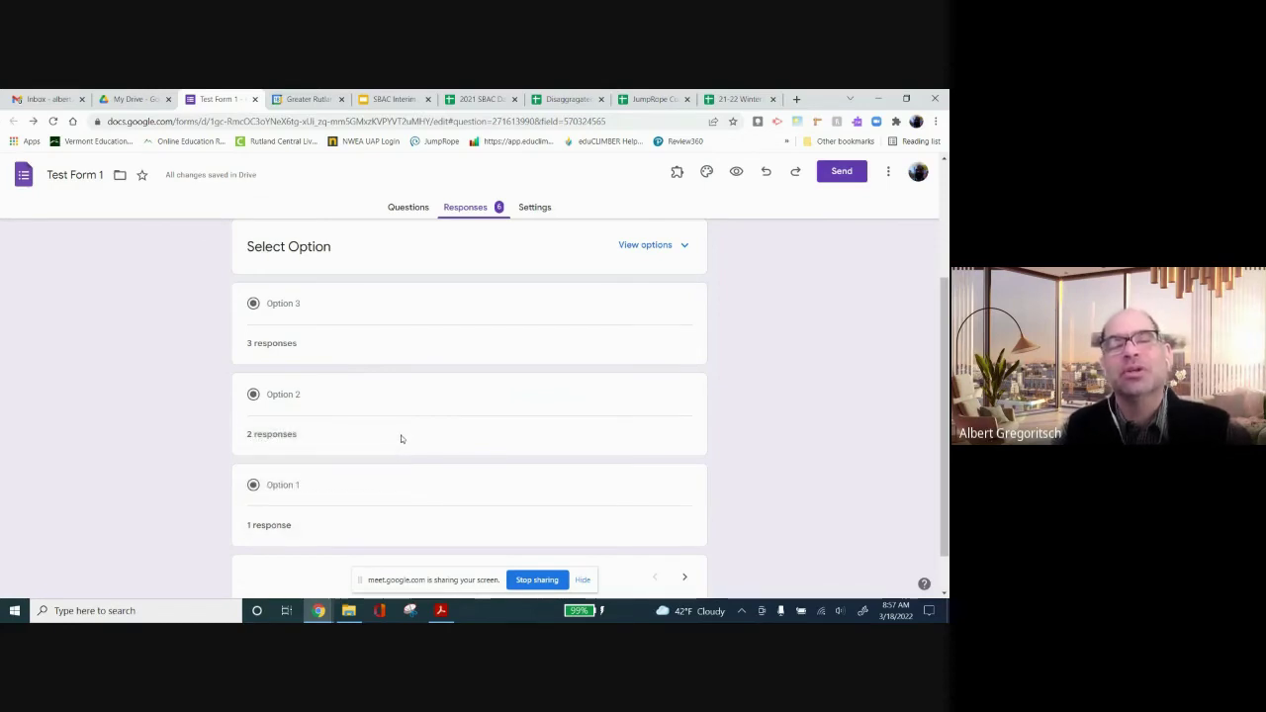
scroll(394, 448, "down", 1)
scroll(392, 453, "up", 3)
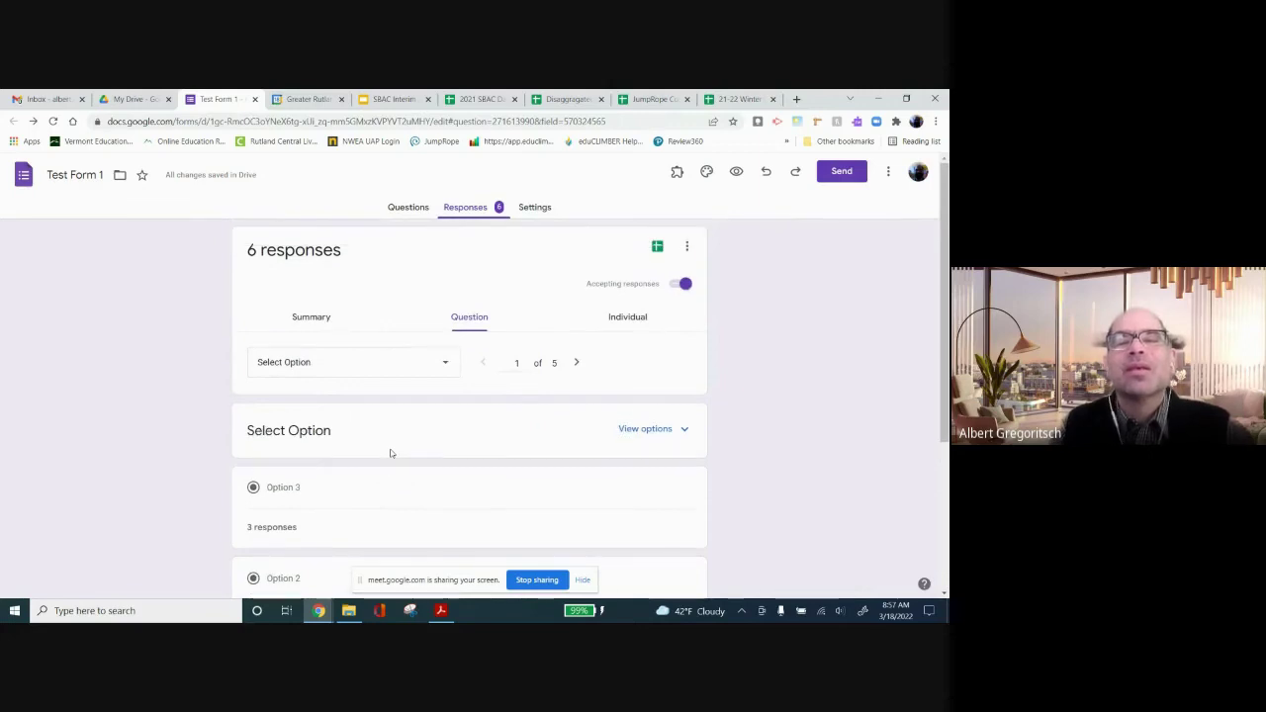
left_click(574, 364)
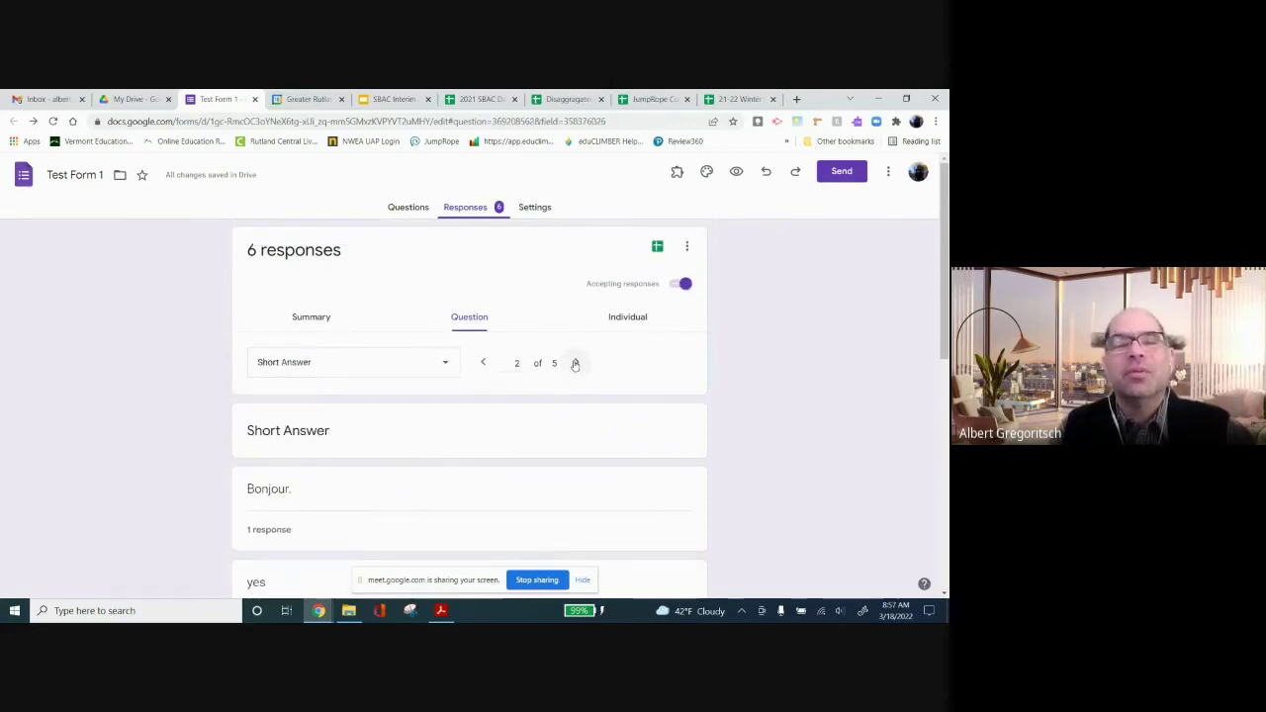
scroll(495, 392, "down", 3)
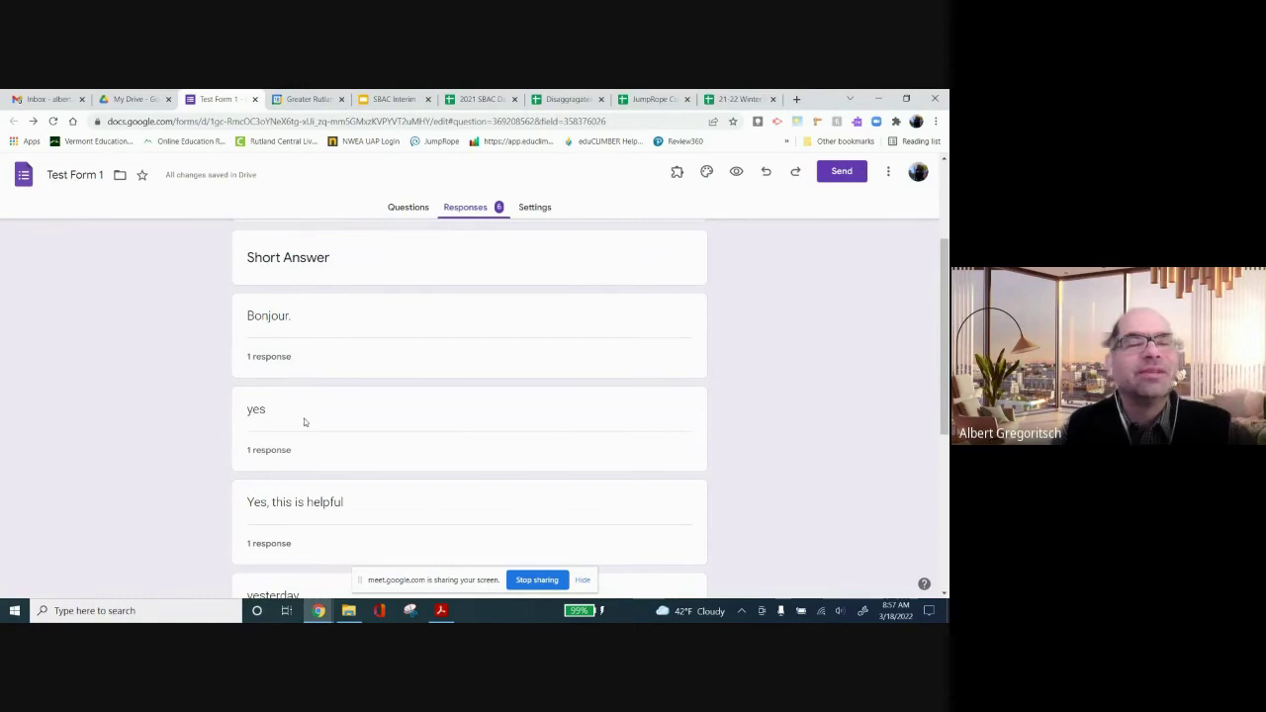
scroll(306, 423, "down", 2)
scroll(306, 425, "down", 3)
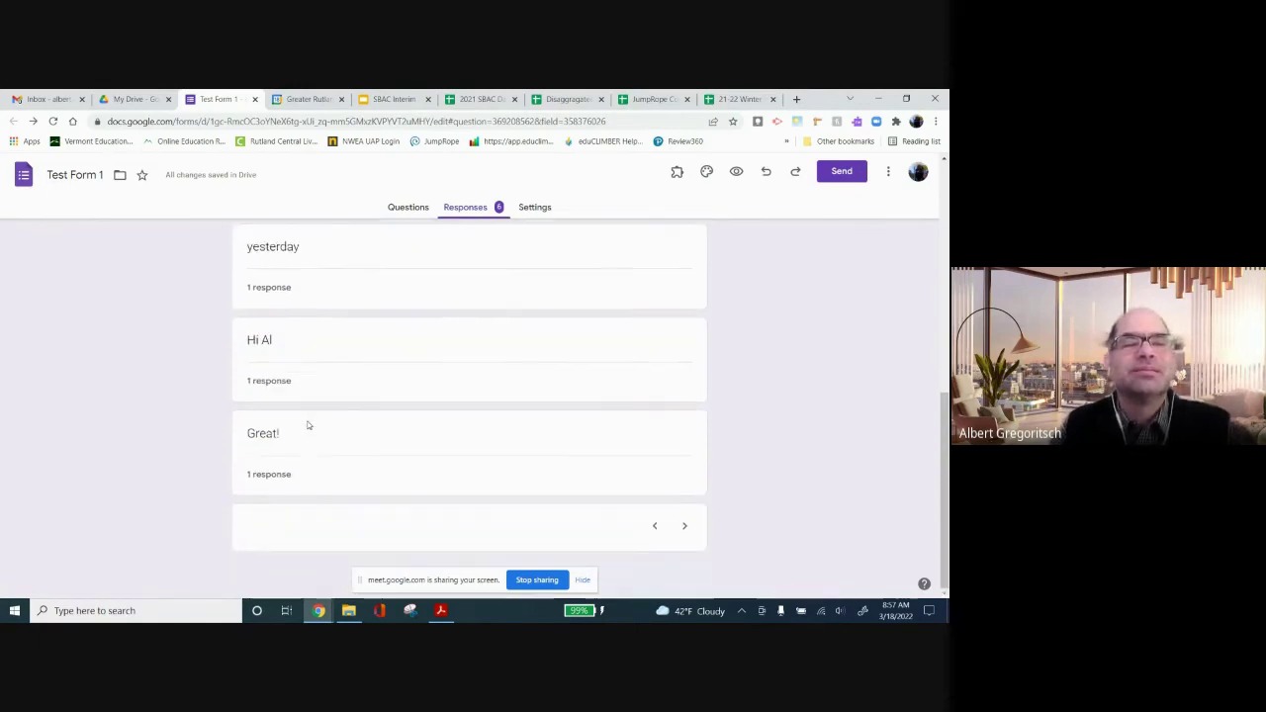
scroll(308, 425, "up", 4)
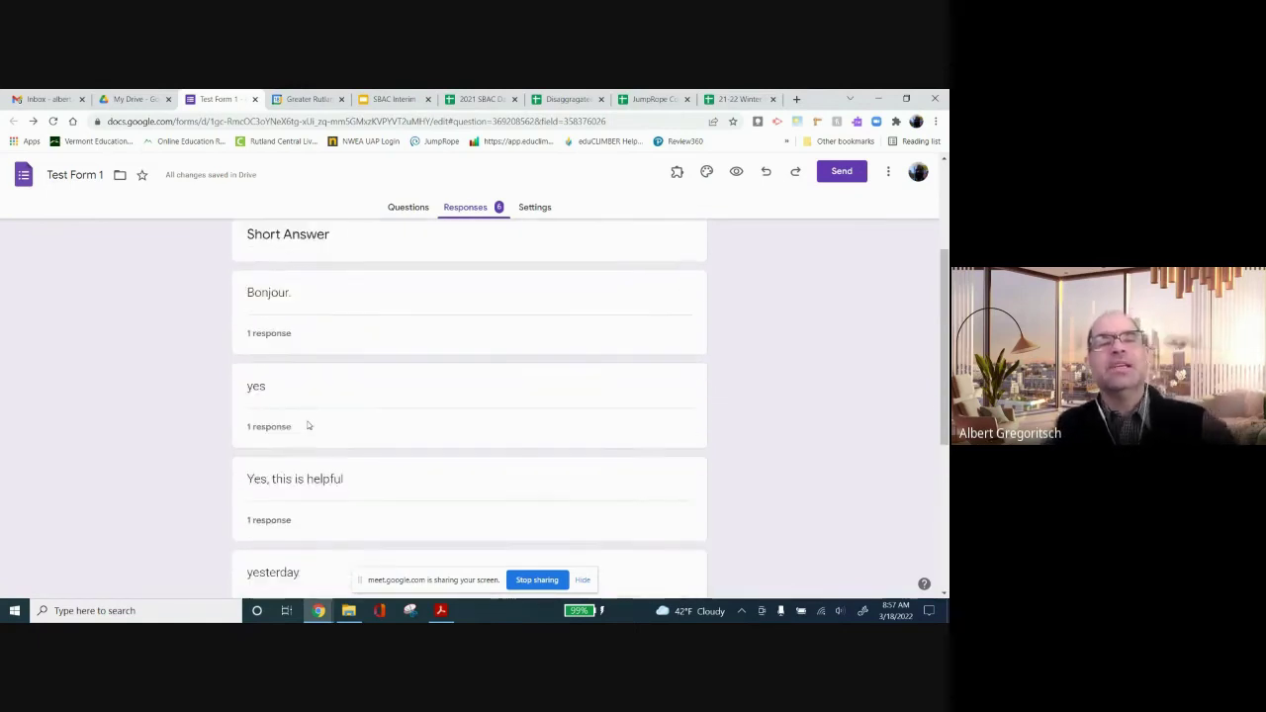
scroll(308, 425, "down", 4)
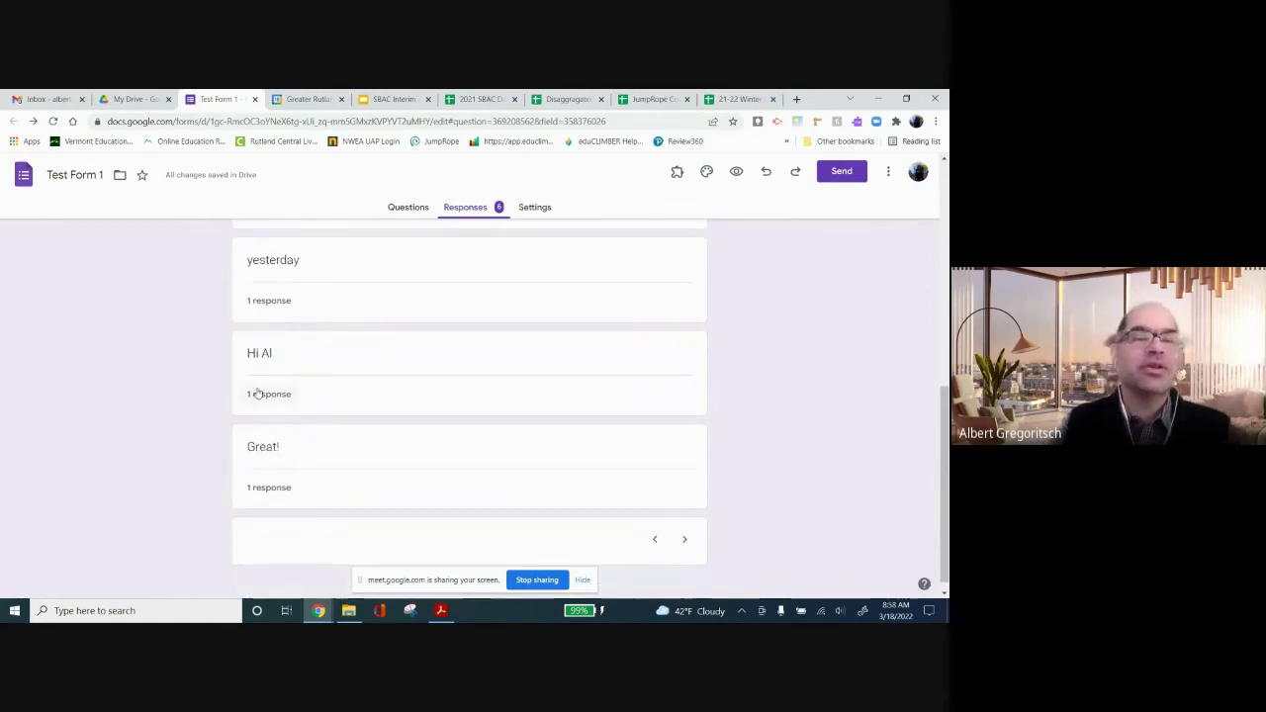
mouse_move(262, 396)
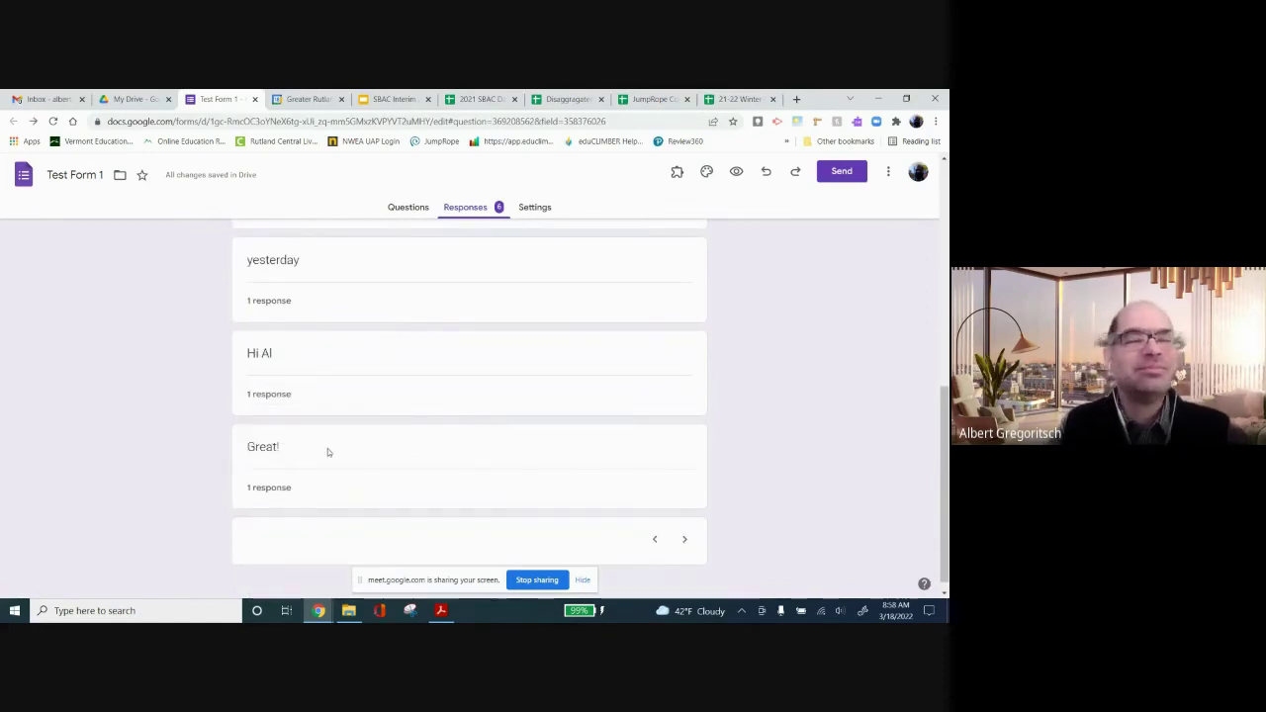
scroll(328, 453, "down", 1)
scroll(328, 453, "up", 6)
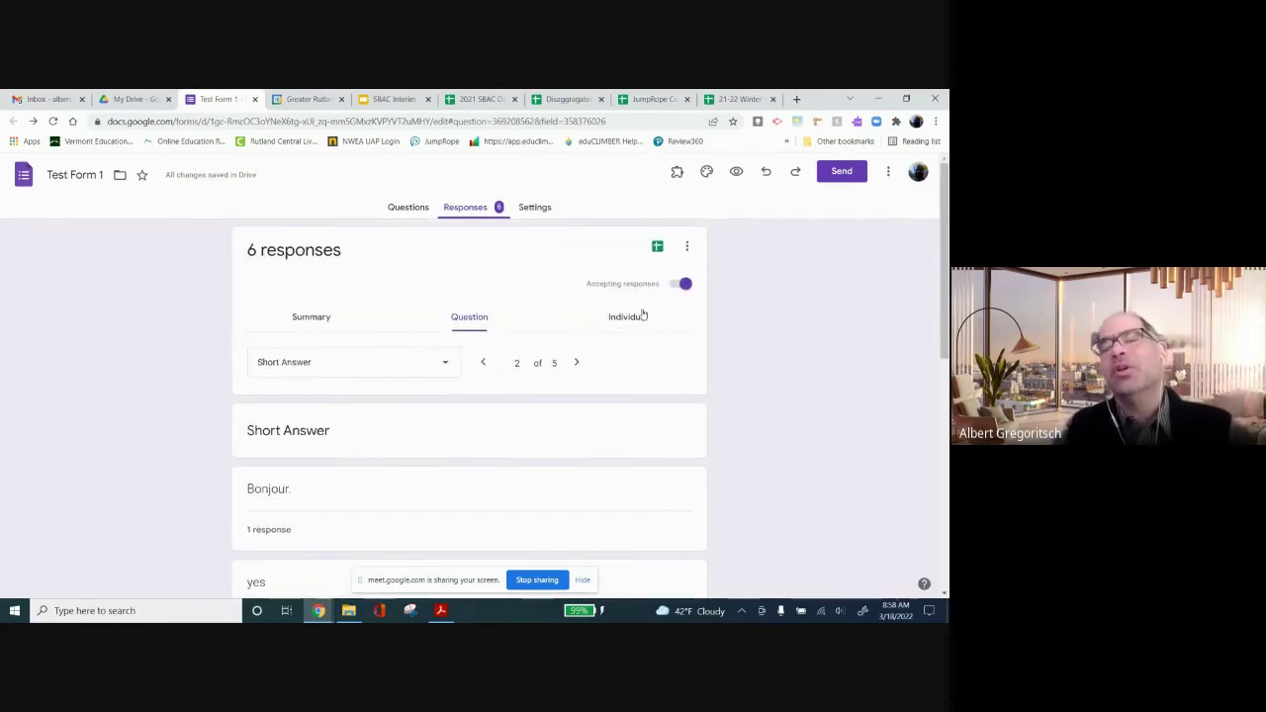
left_click(506, 320)
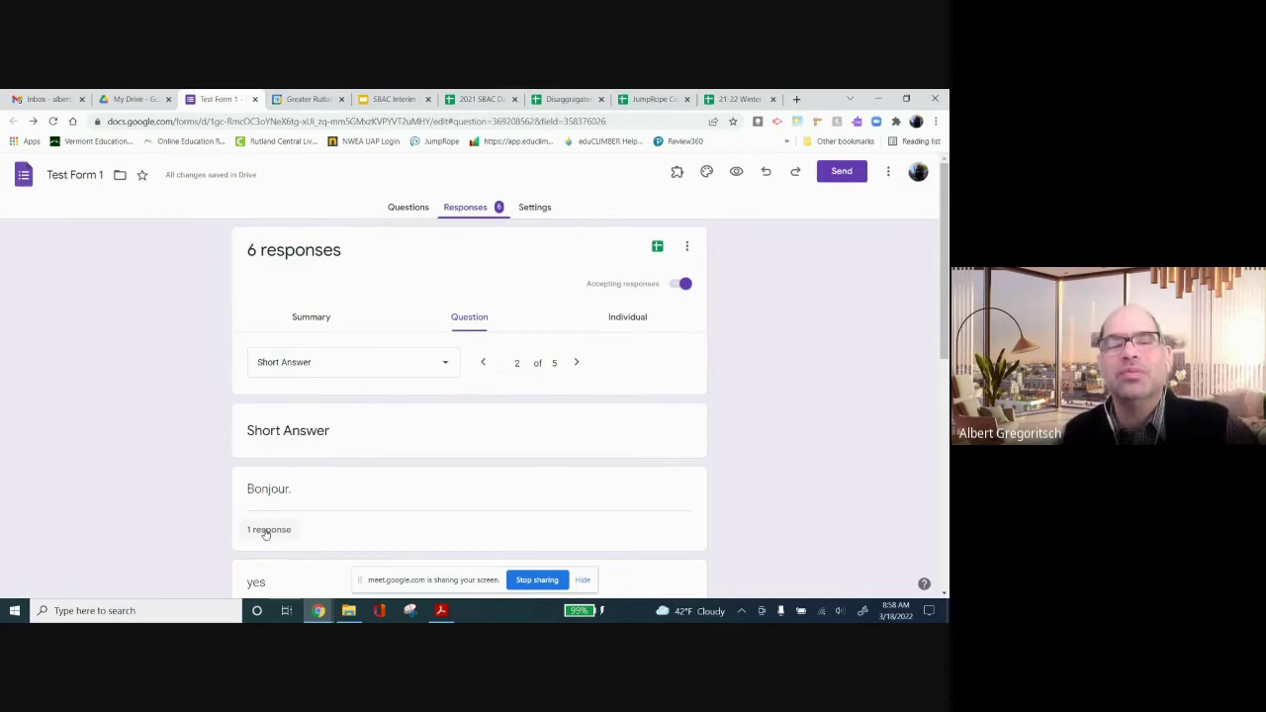
scroll(265, 534, "down", 2)
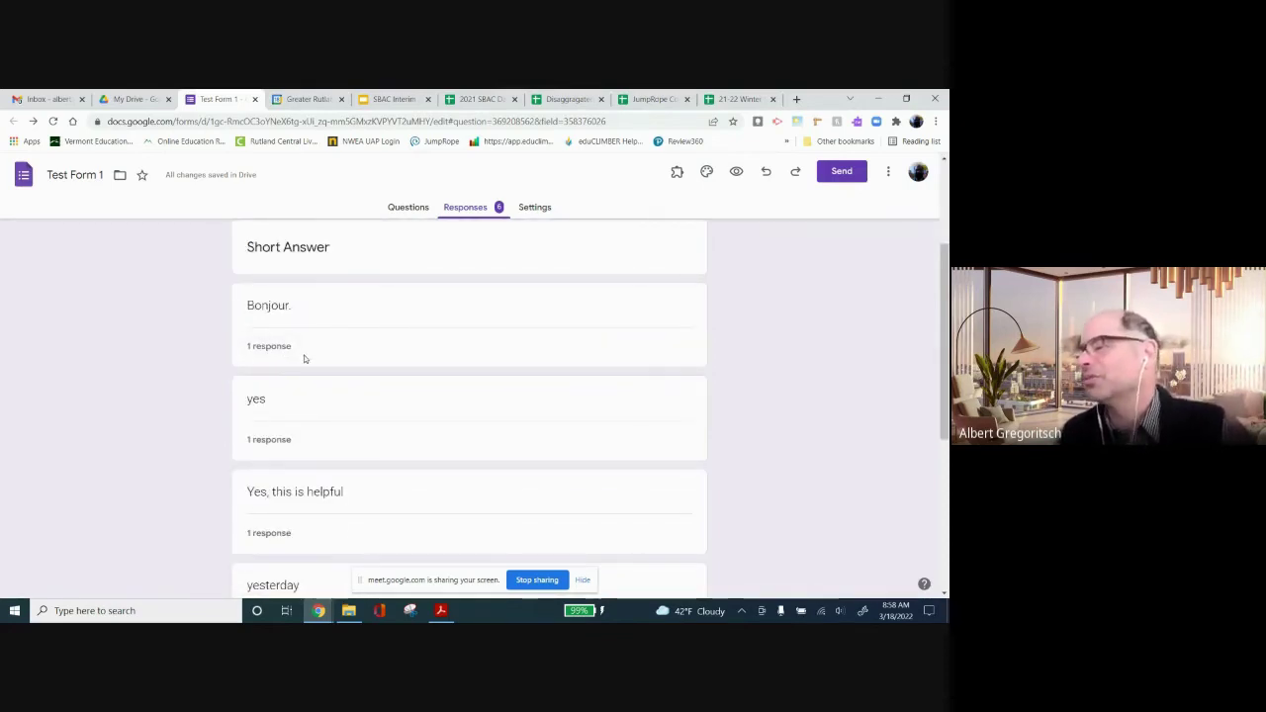
scroll(324, 325, "up", 2)
Open the Summary tab and scroll through the respondent list and answer charts for 6 responses
left_click(310, 316)
scroll(725, 396, "down", 5)
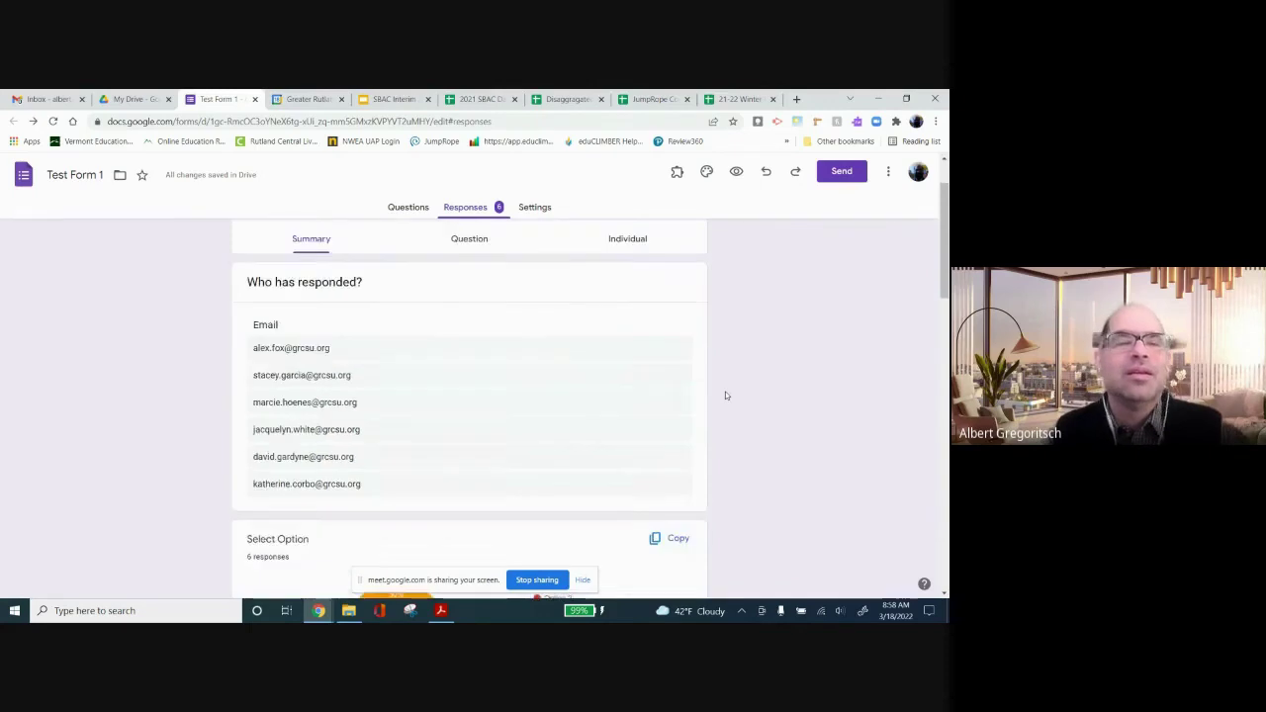
scroll(725, 396, "down", 3)
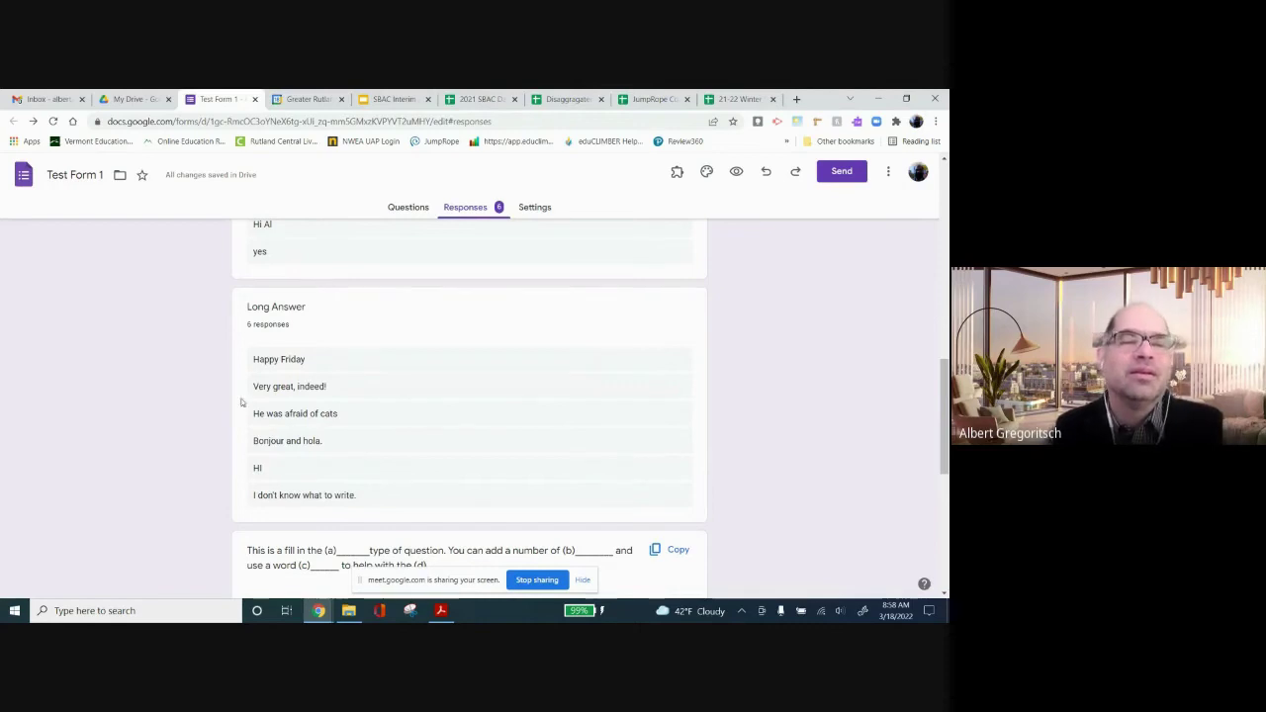
scroll(232, 453, "down", 3)
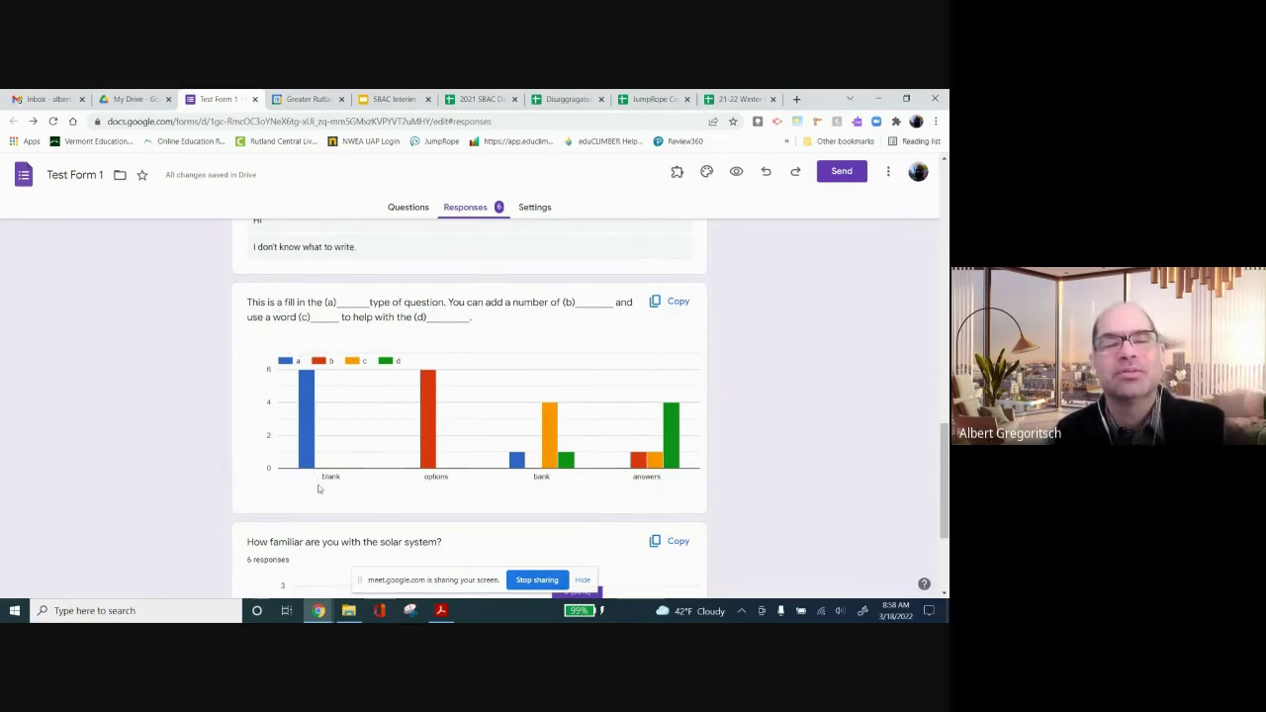
mouse_move(307, 401)
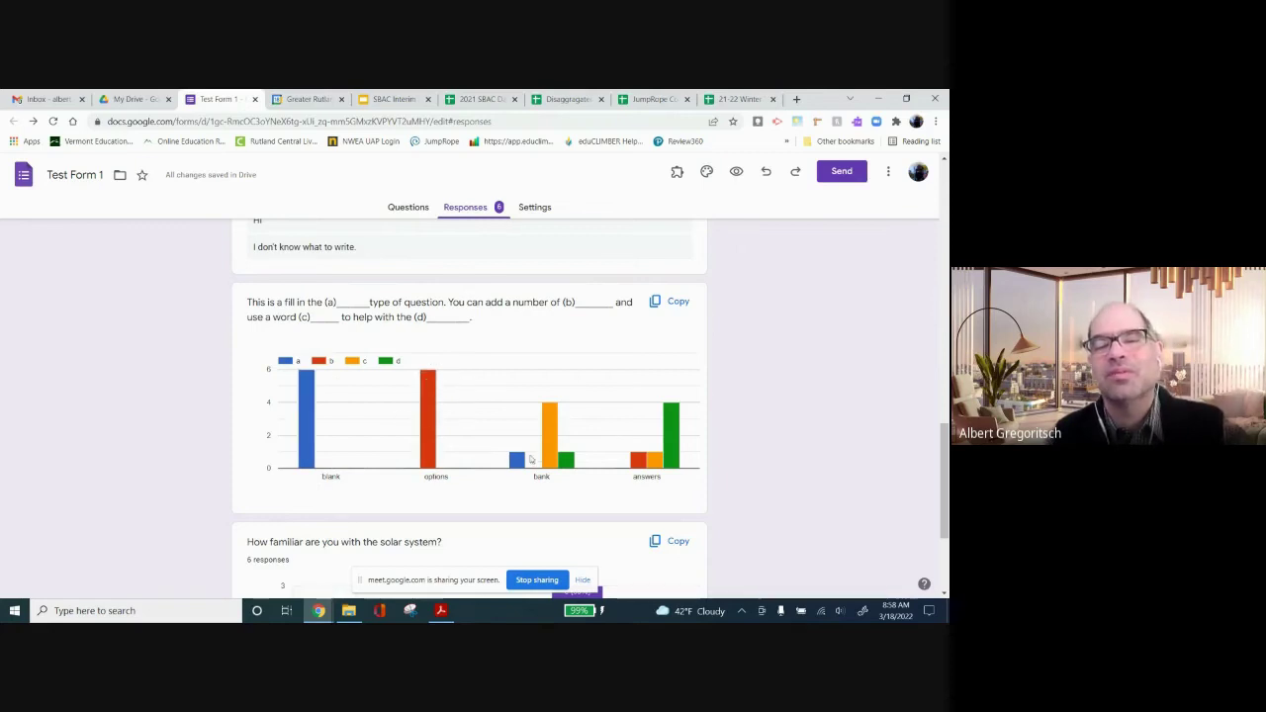
mouse_move(555, 466)
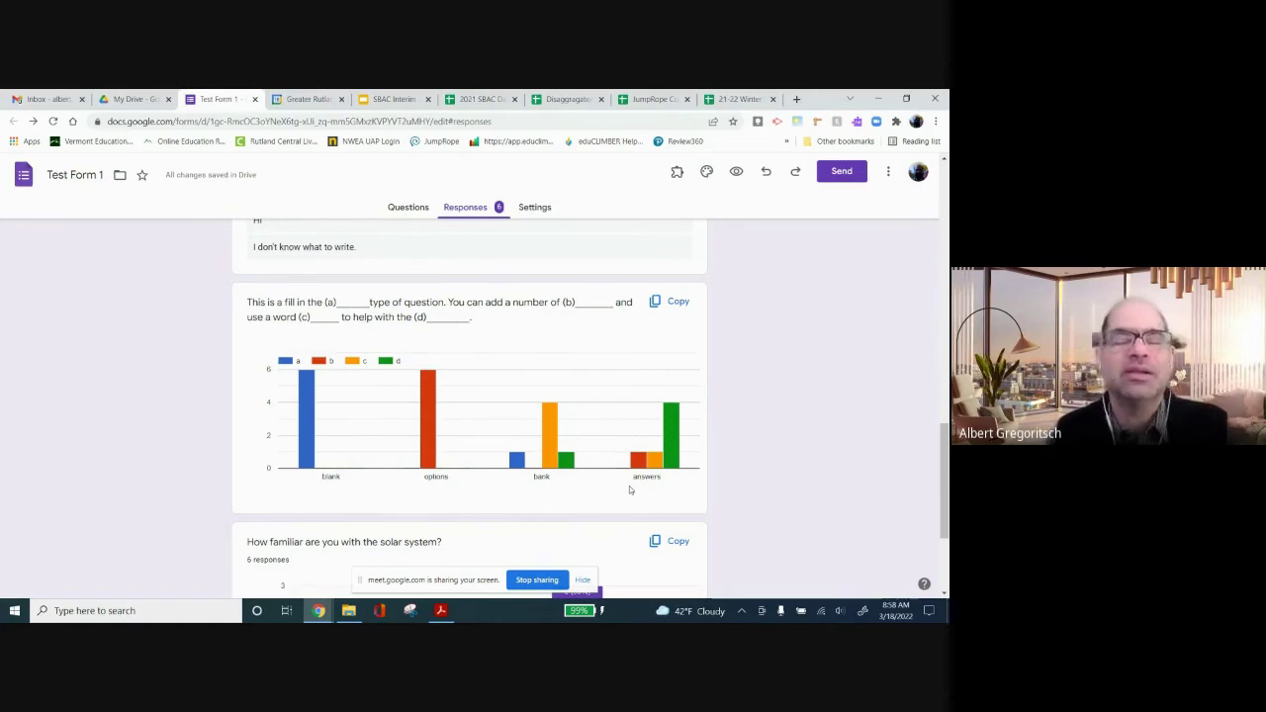
scroll(238, 471, "down", 1)
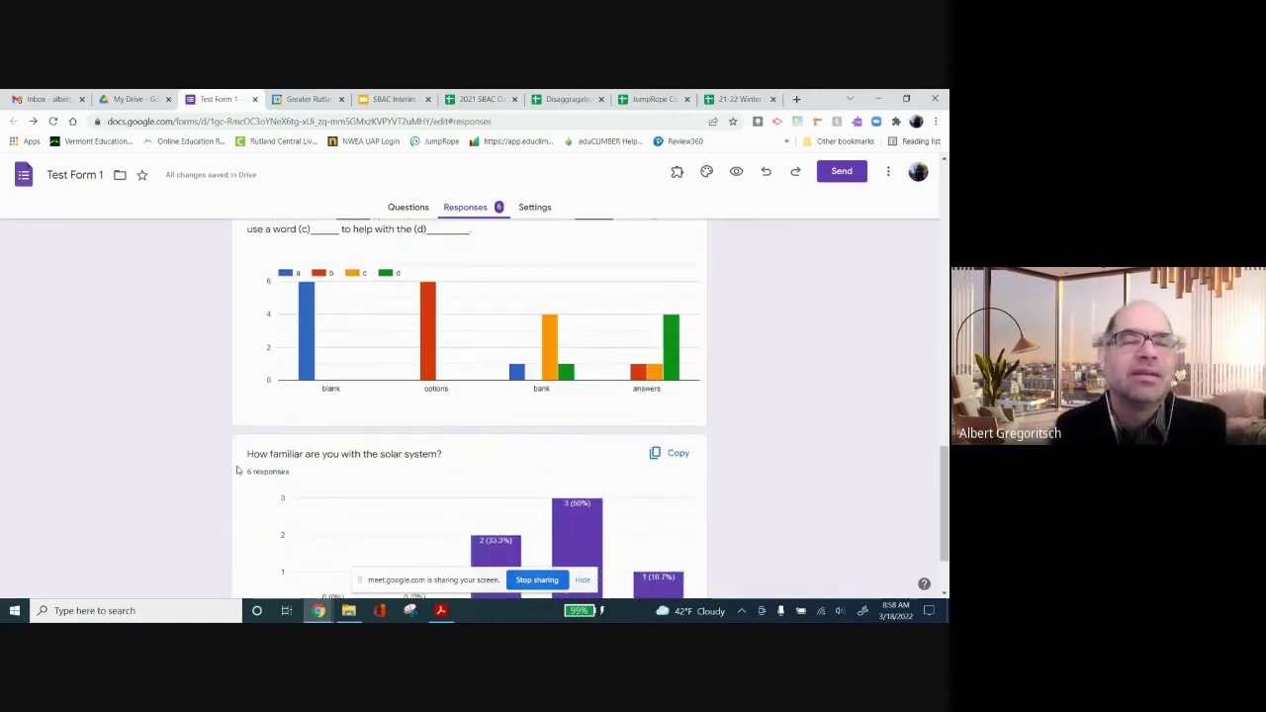
scroll(237, 471, "down", 1)
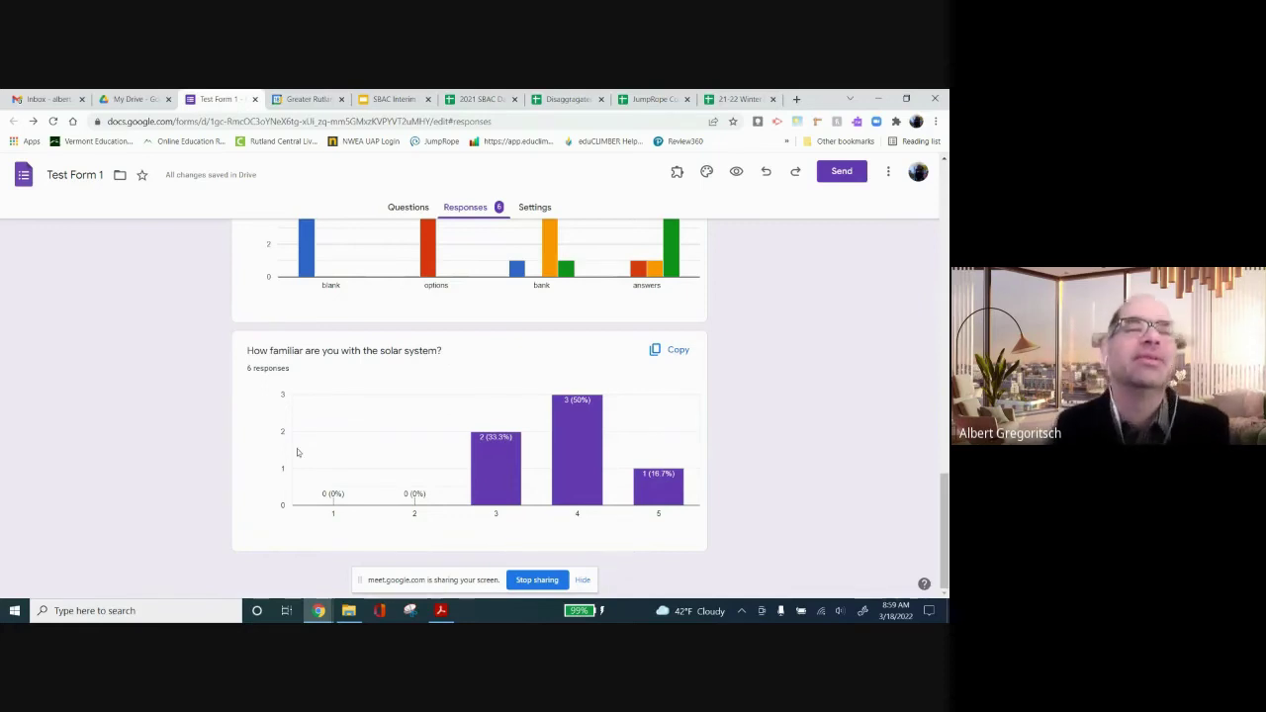
mouse_move(591, 395)
scroll(761, 336, "up", 15)
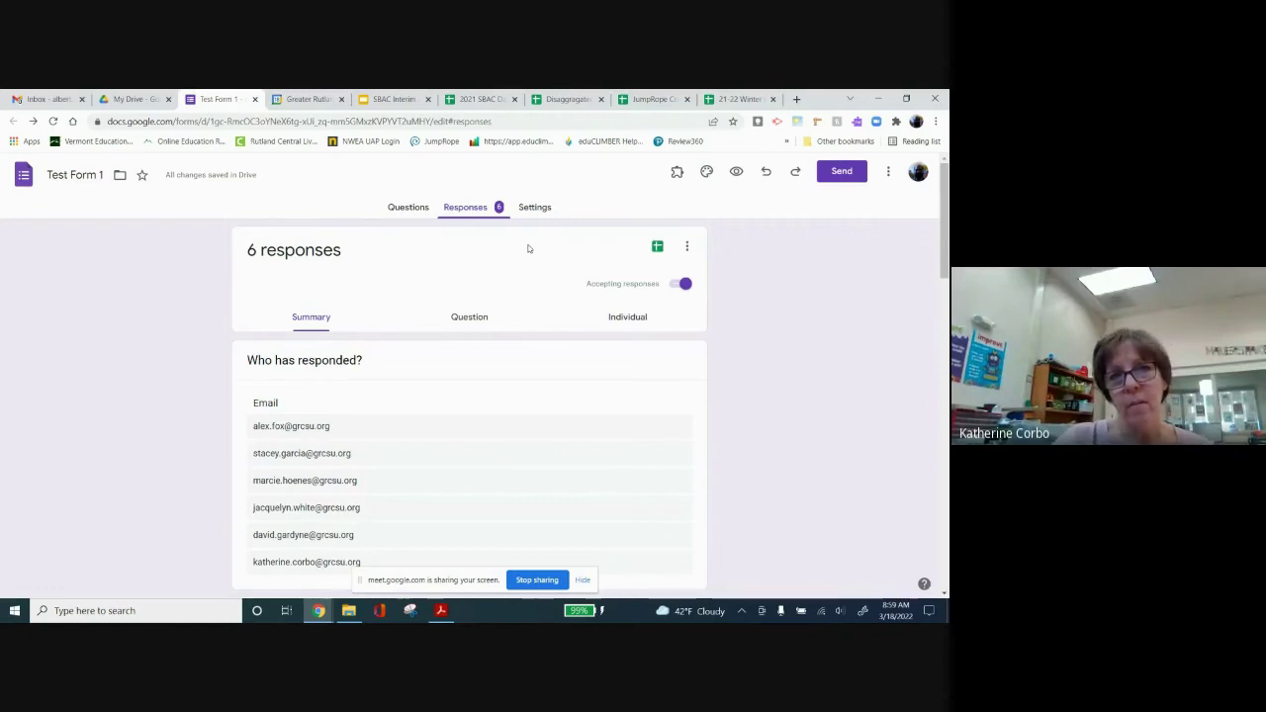
Switch to the Questions page and glance over the form's questions
left_click(403, 210)
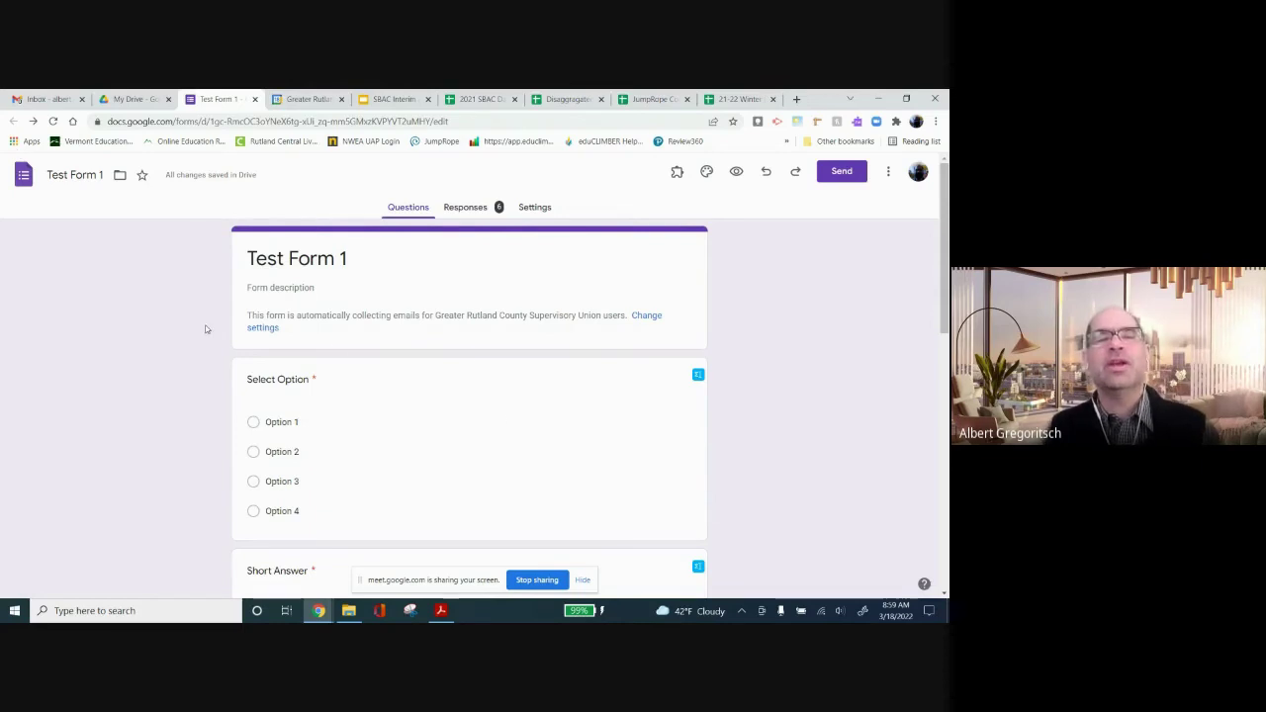
scroll(204, 327, "down", 3)
scroll(206, 329, "up", 3)
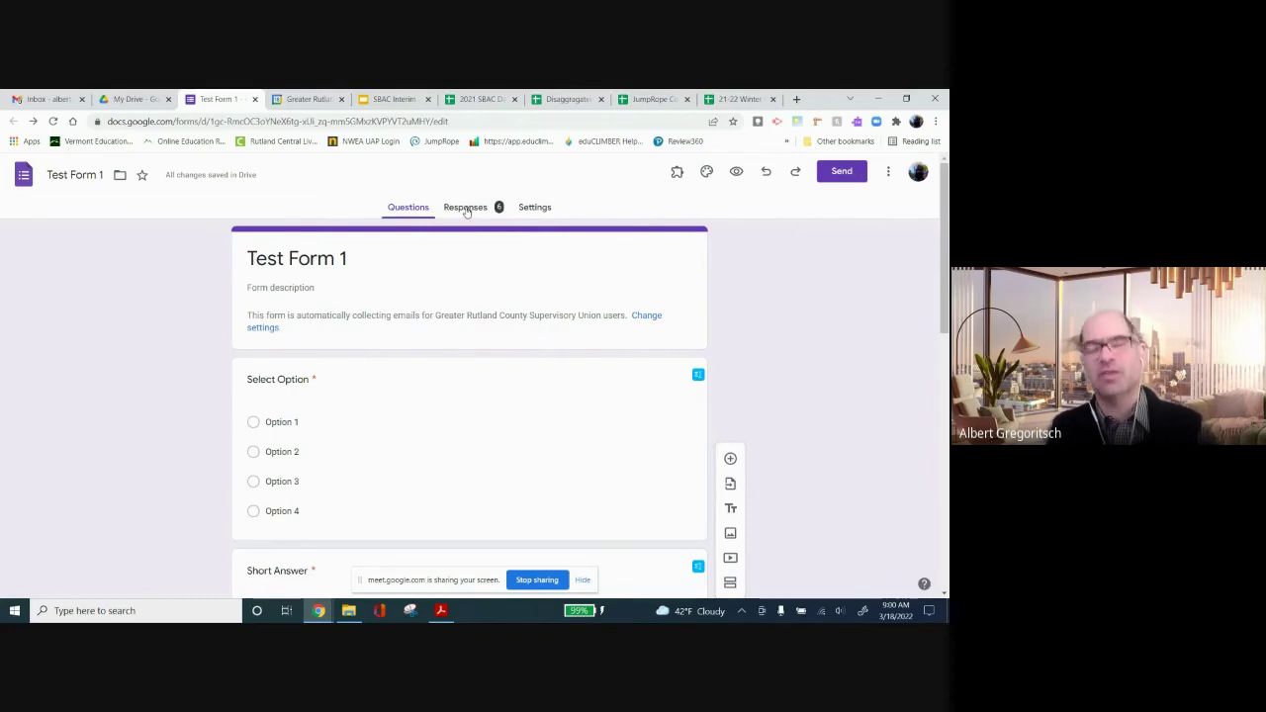
Return to the Responses summary and scroll through who responded across the 6 submissions
left_click(466, 209)
scroll(403, 397, "down", 5)
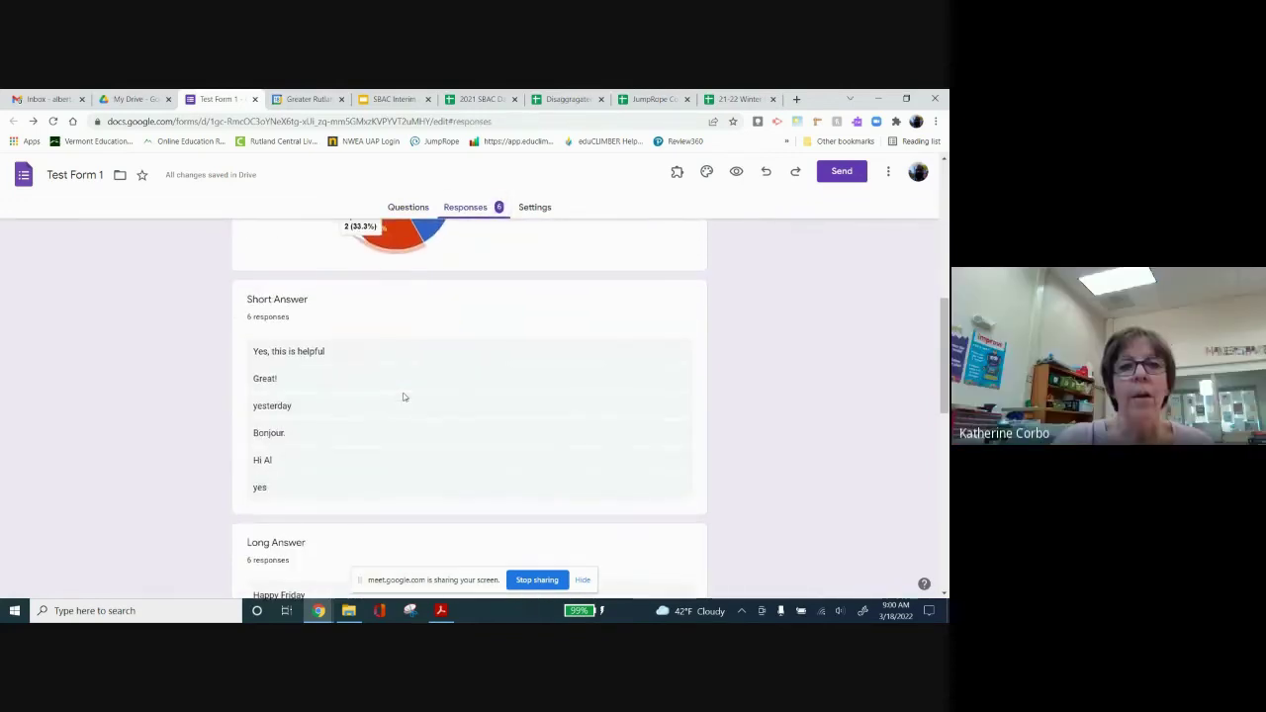
scroll(404, 396, "down", 1)
scroll(403, 396, "up", 6)
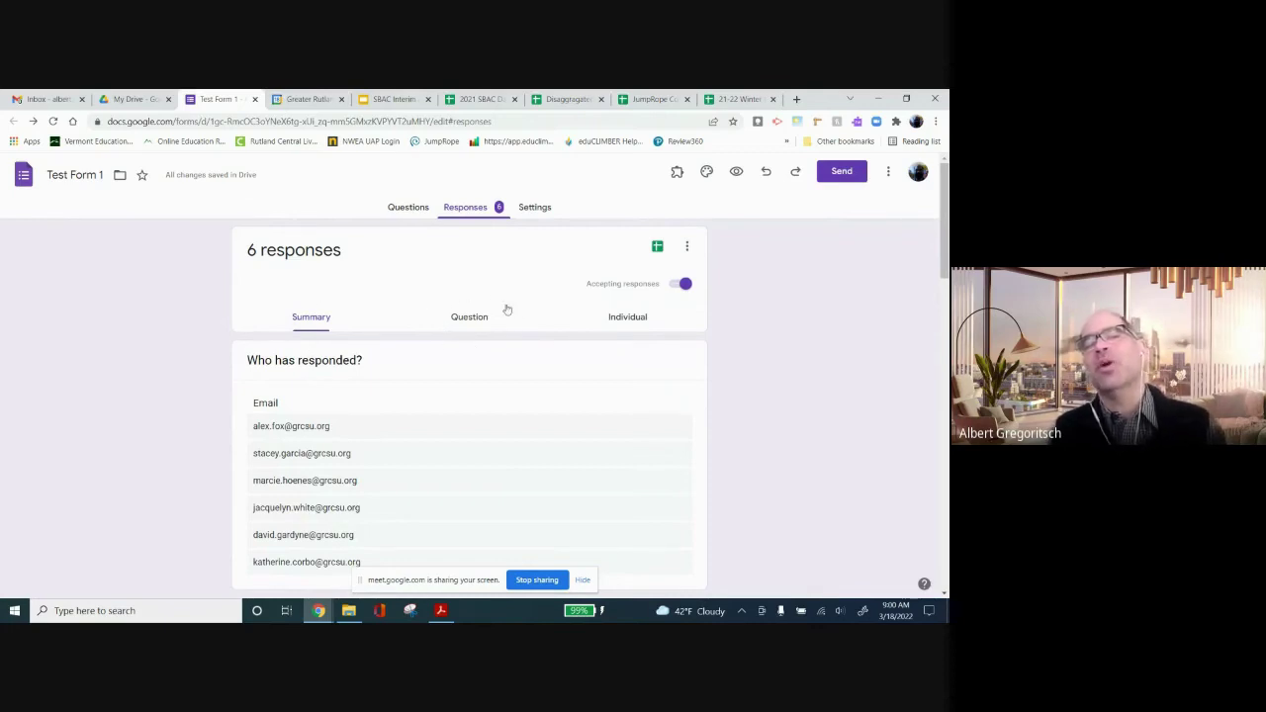
Pass through the Question tab to the Individual tab, showing response 3 of 6
left_click(469, 317)
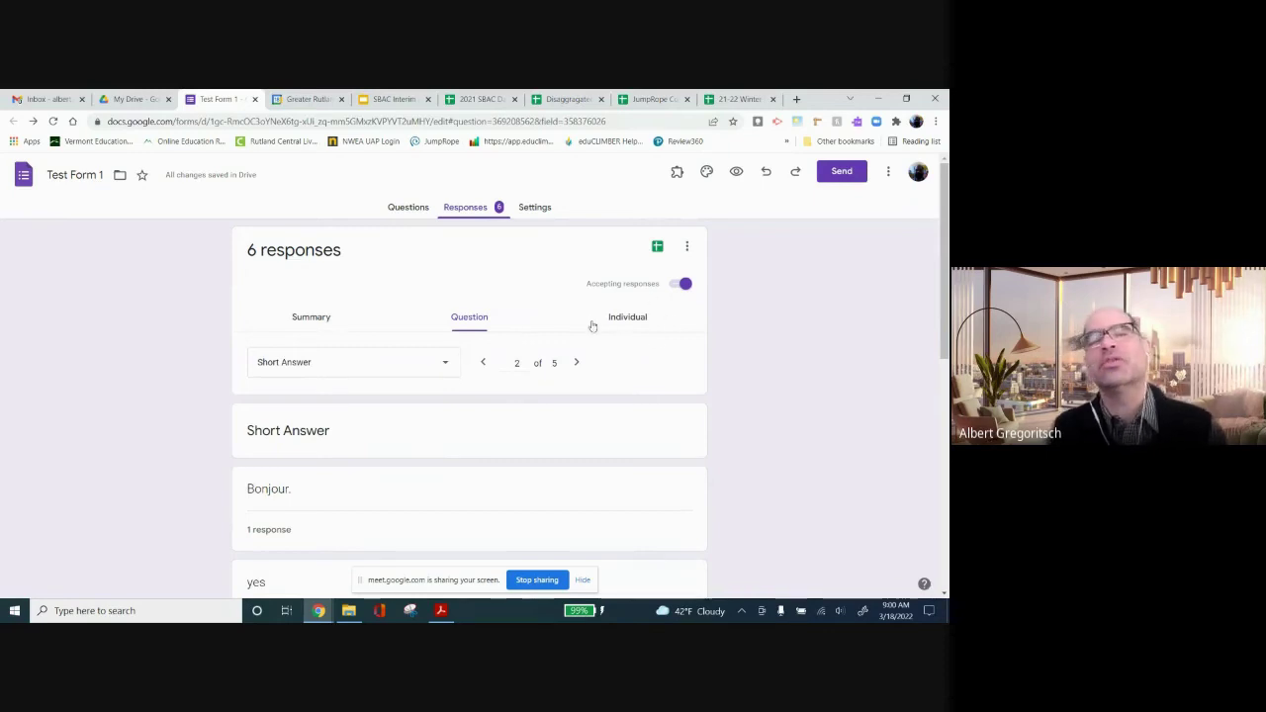
left_click(635, 322)
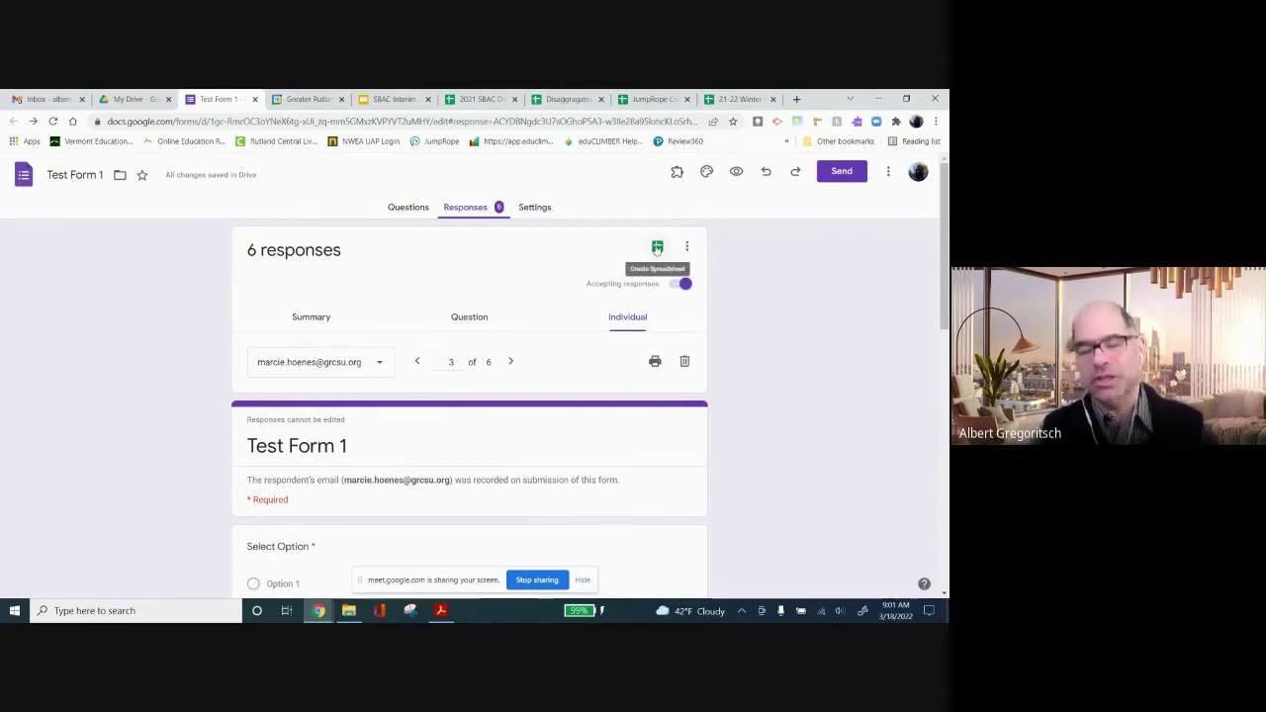
Link the responses to a new spreadsheet named 'Test Form 1 (Responses)'
left_click(657, 247)
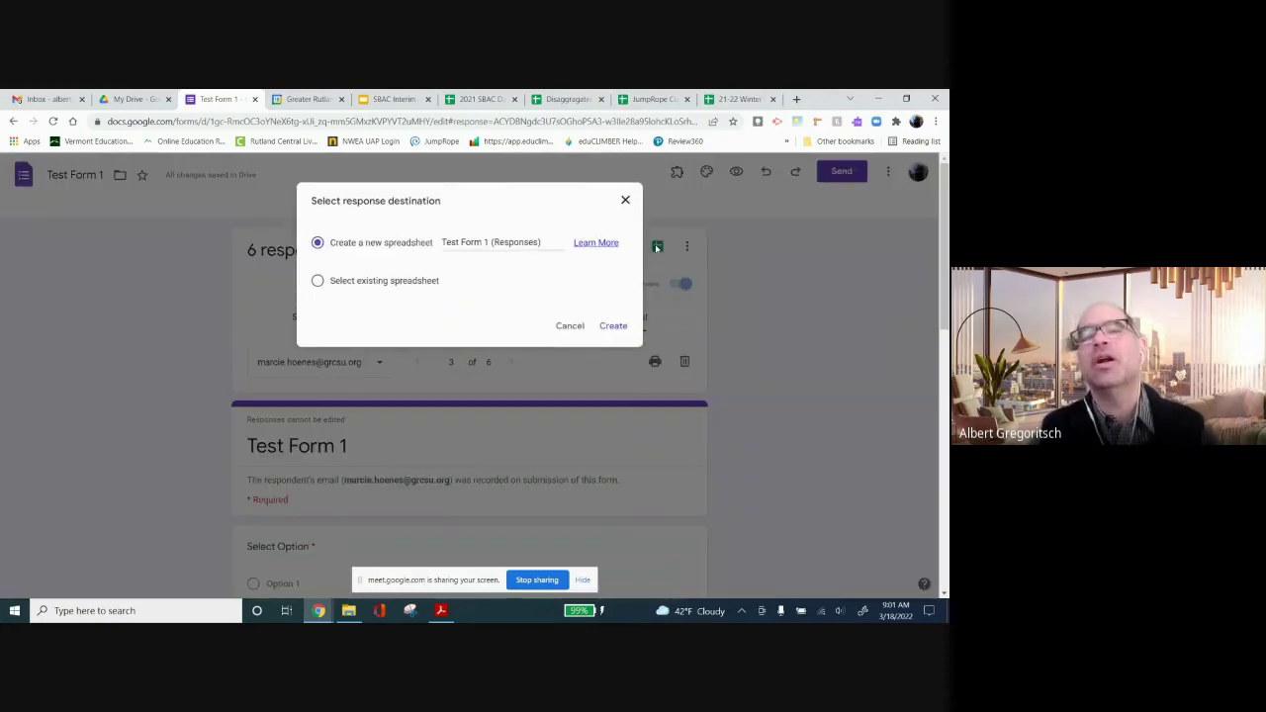
left_click(612, 326)
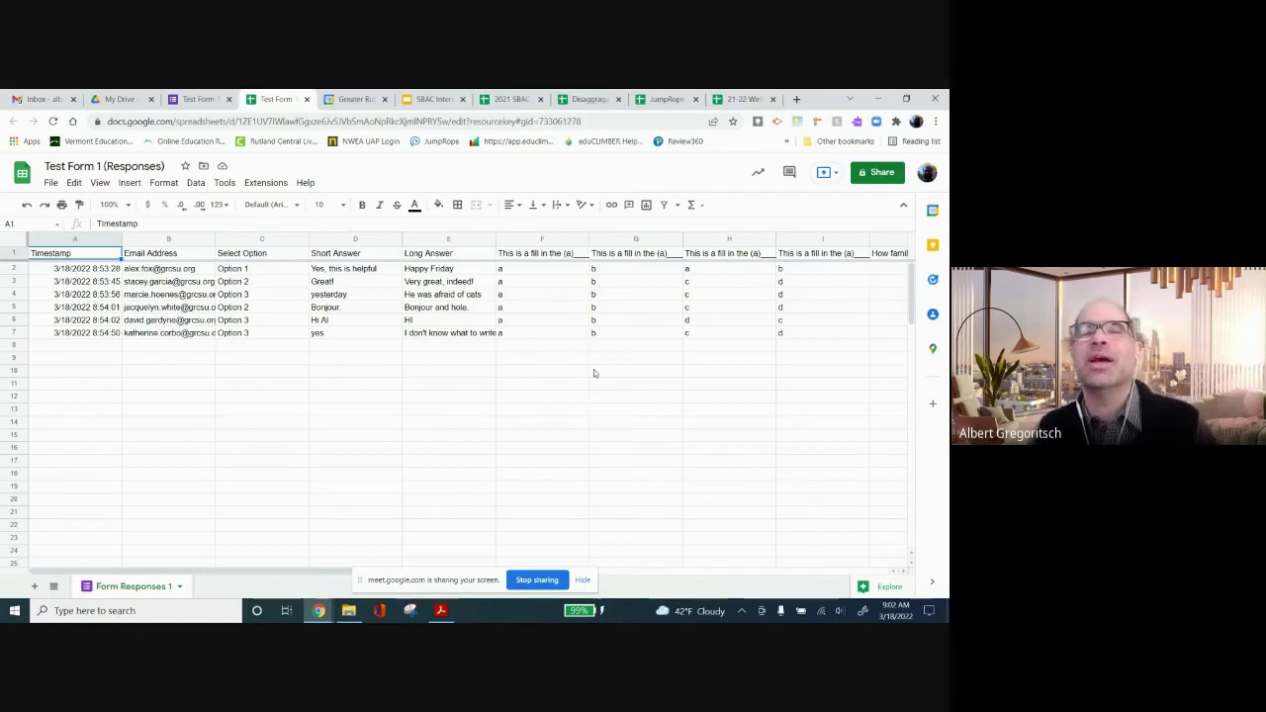
Add a filter to the header row of the 'Test Form 1 (Responses)' sheet and deselect the range
left_click(663, 205)
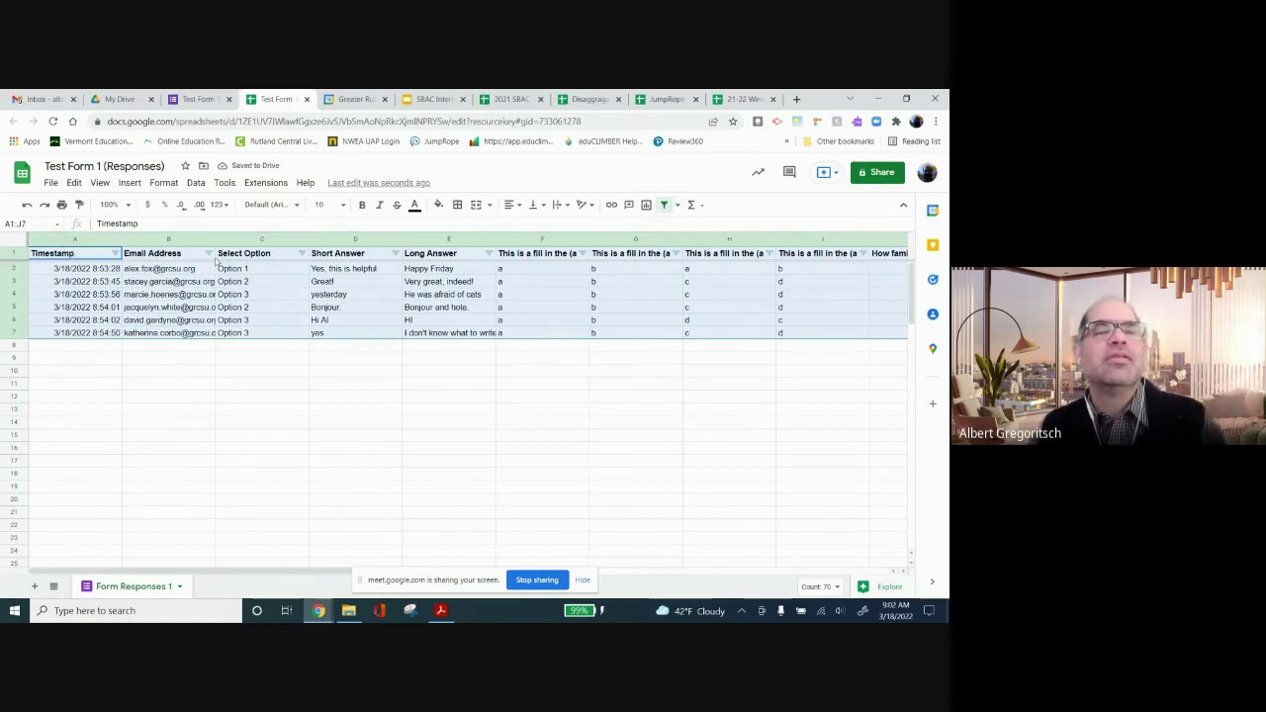
left_click(170, 256)
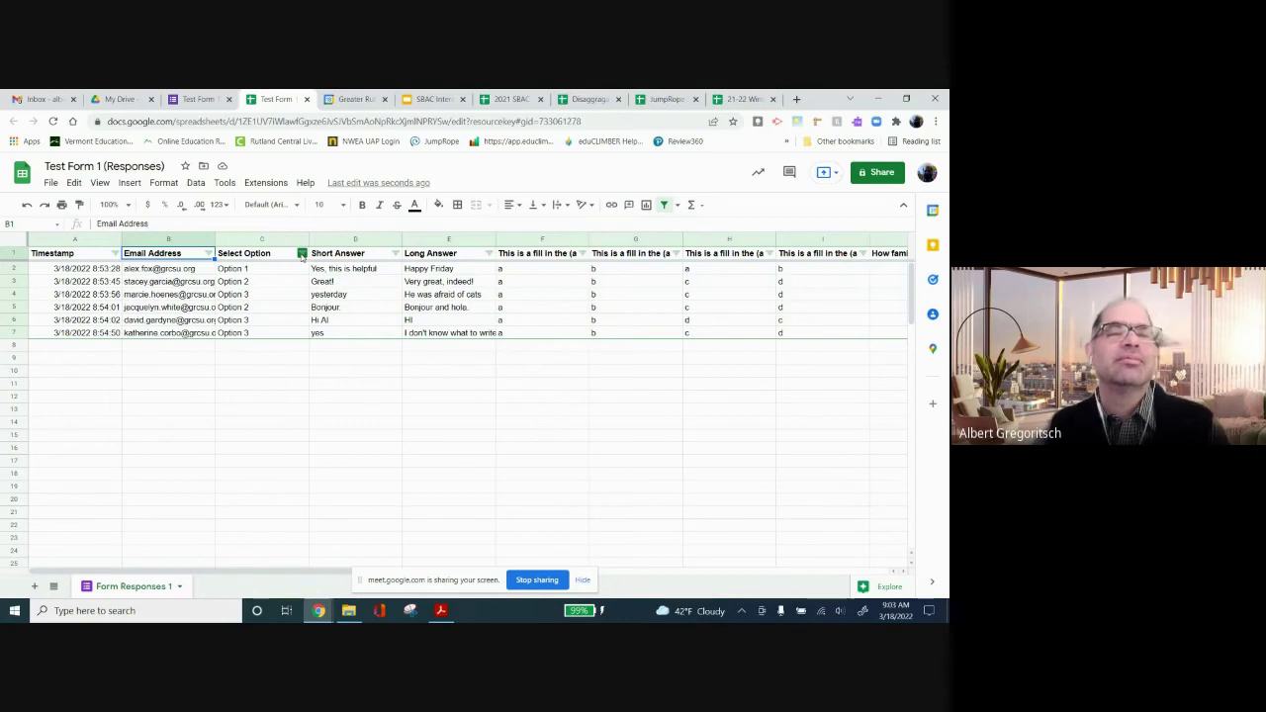
Filter the Select Option column to Option 3 only, leaving three of six submissions
left_click(302, 254)
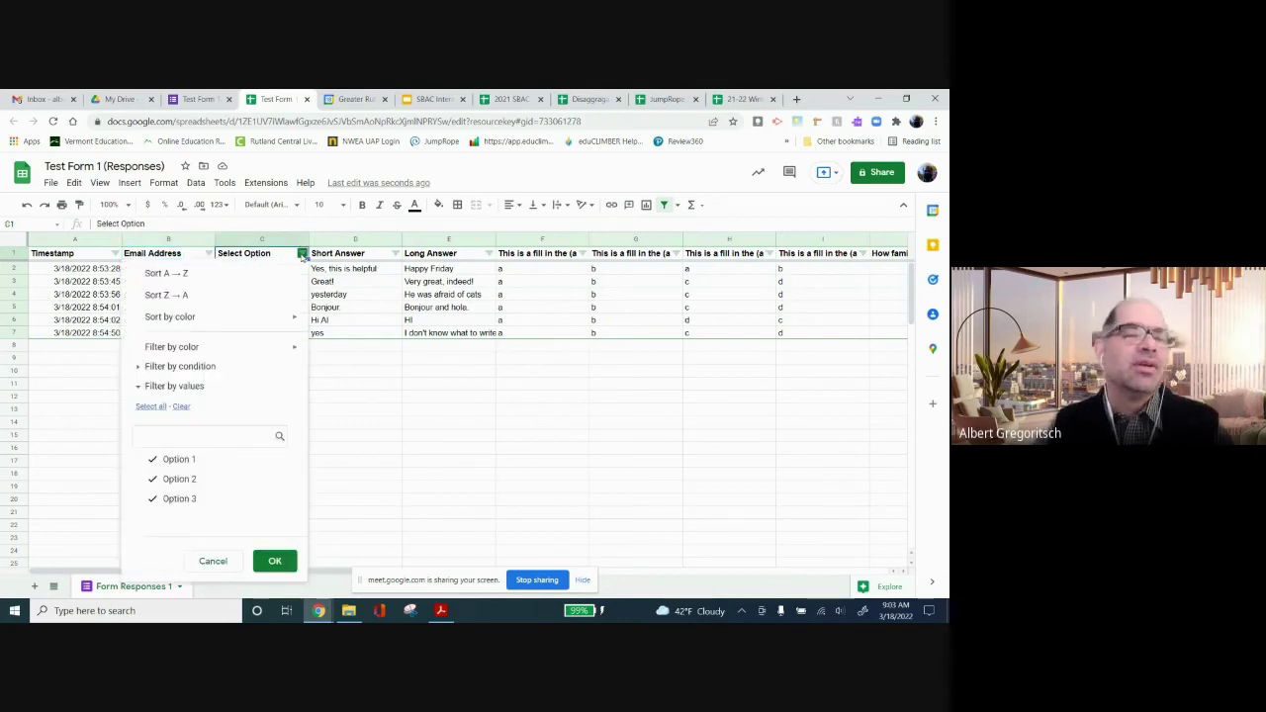
left_click(181, 407)
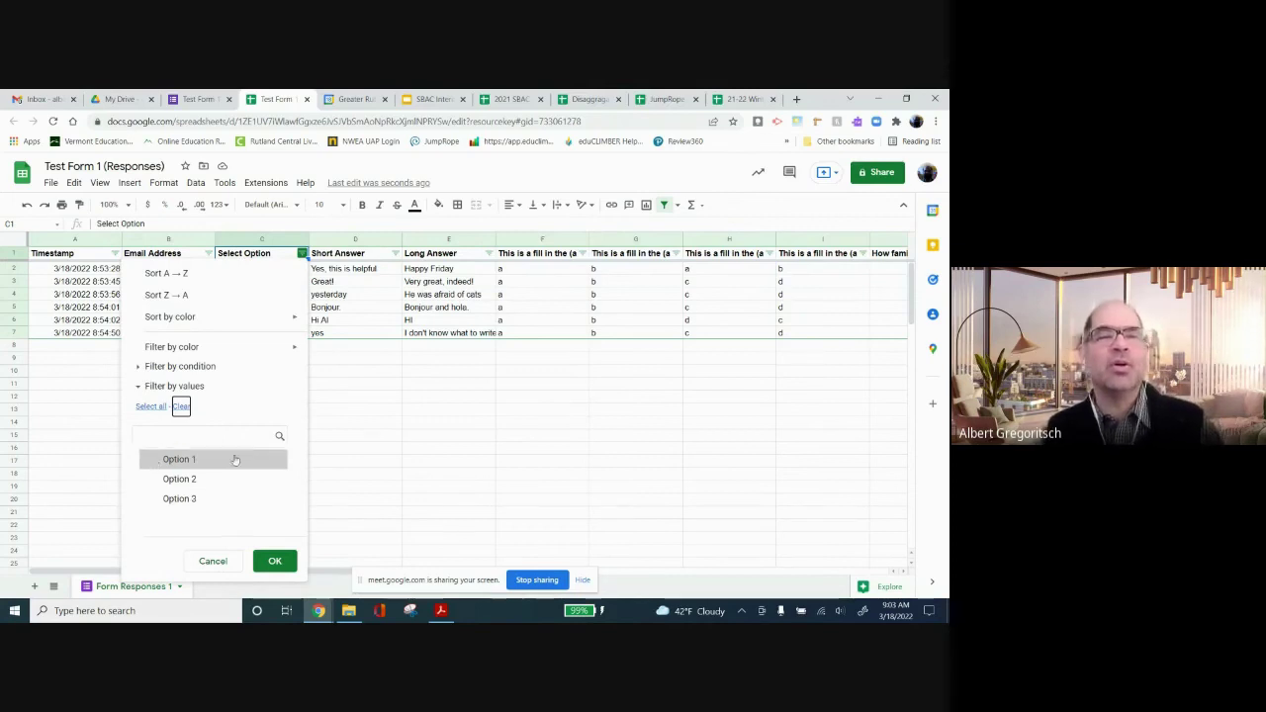
left_click(153, 502)
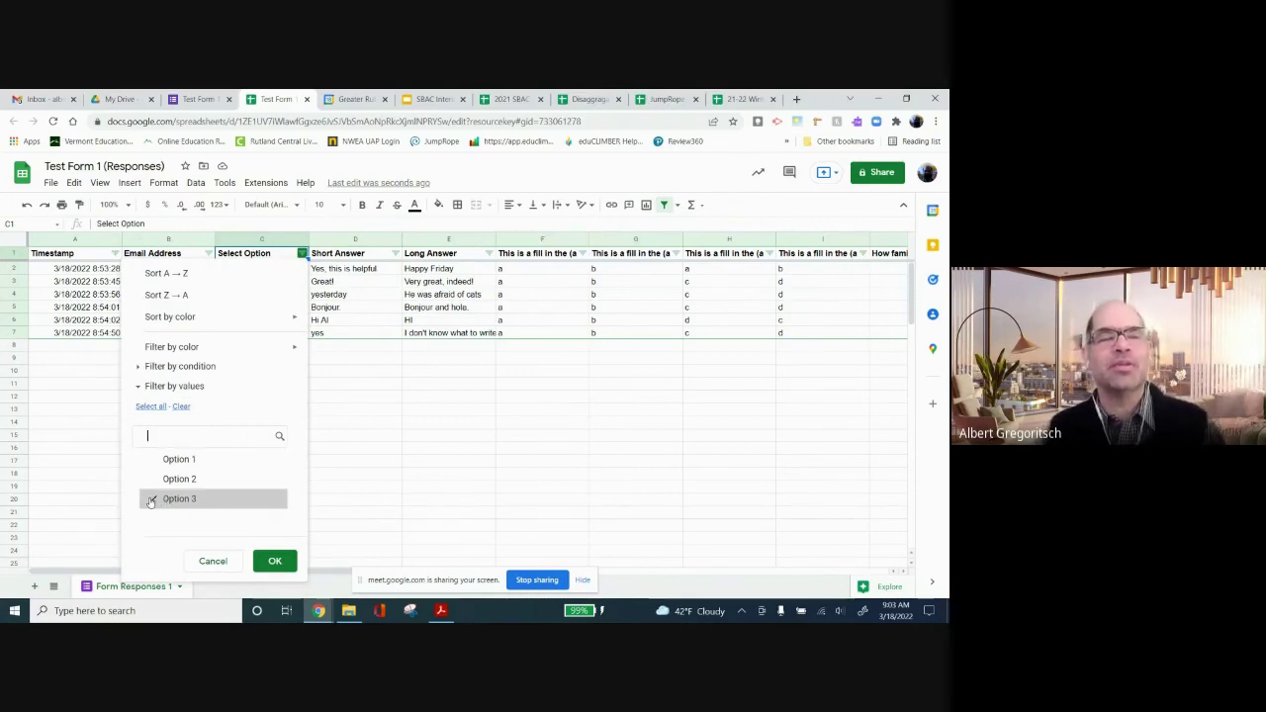
left_click(273, 560)
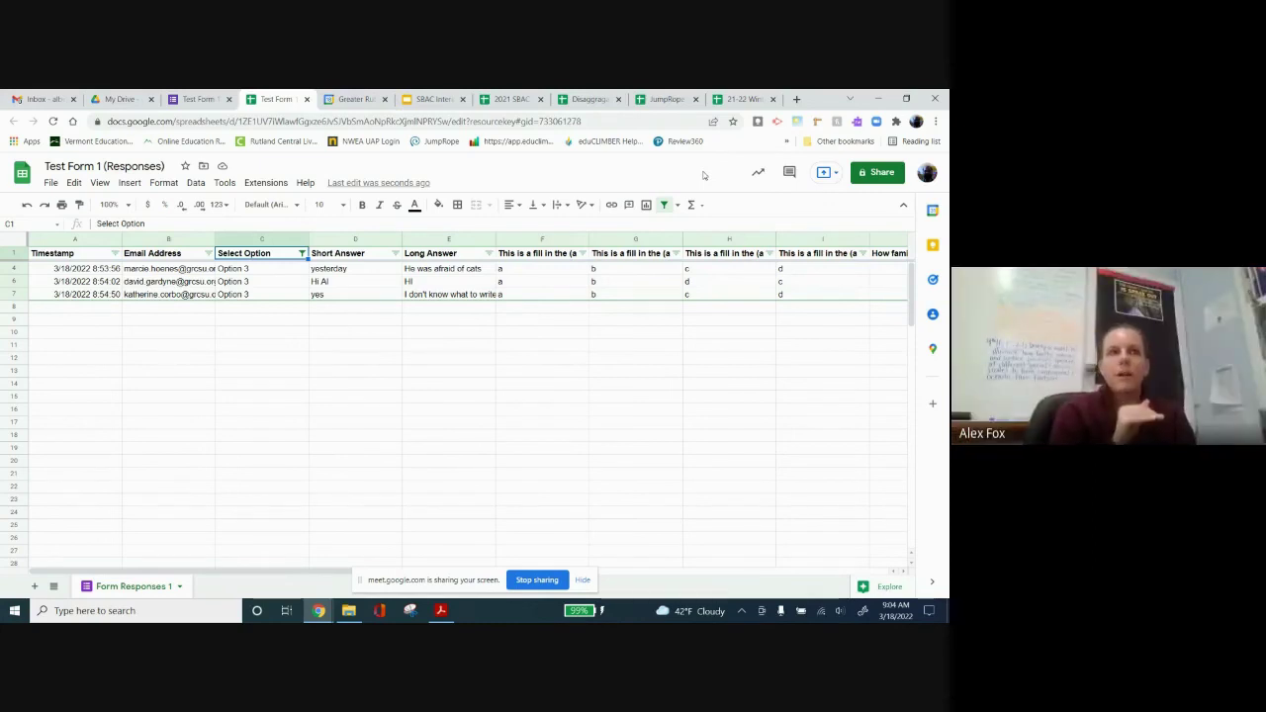
Switch back to the Test Form 1 tab and show its Questions page
left_click(201, 100)
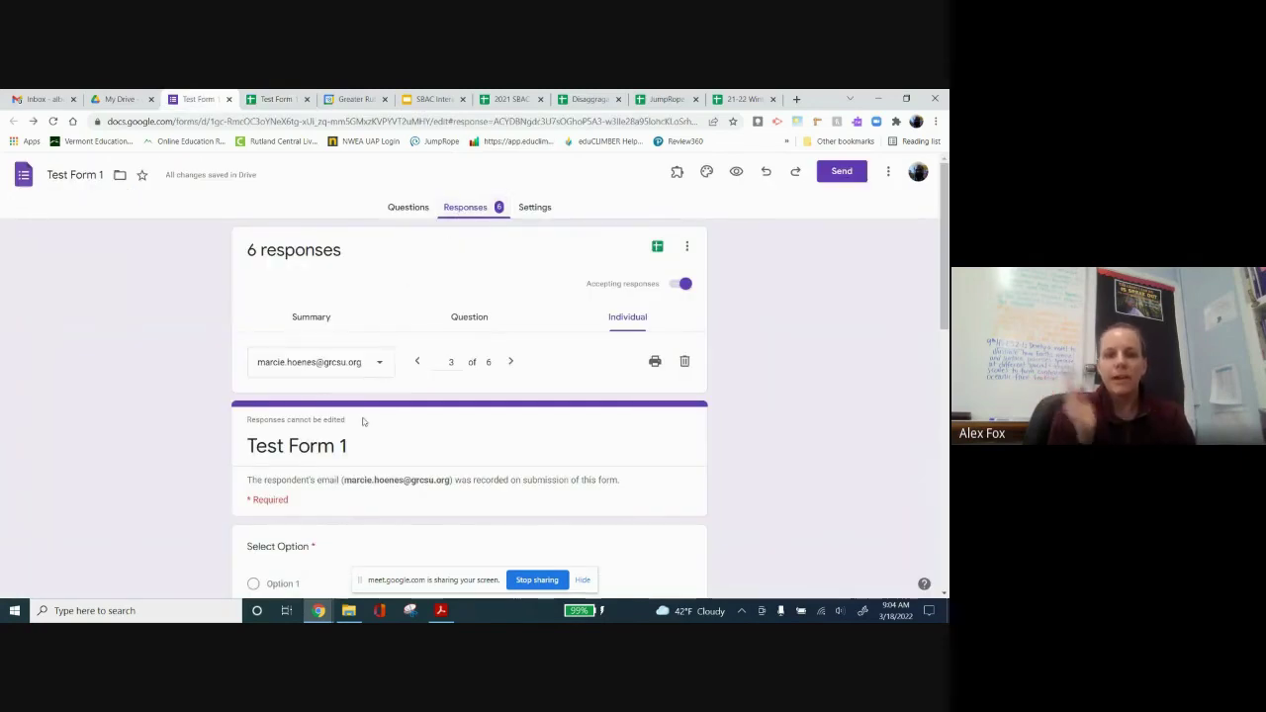
scroll(738, 452, "down", 3)
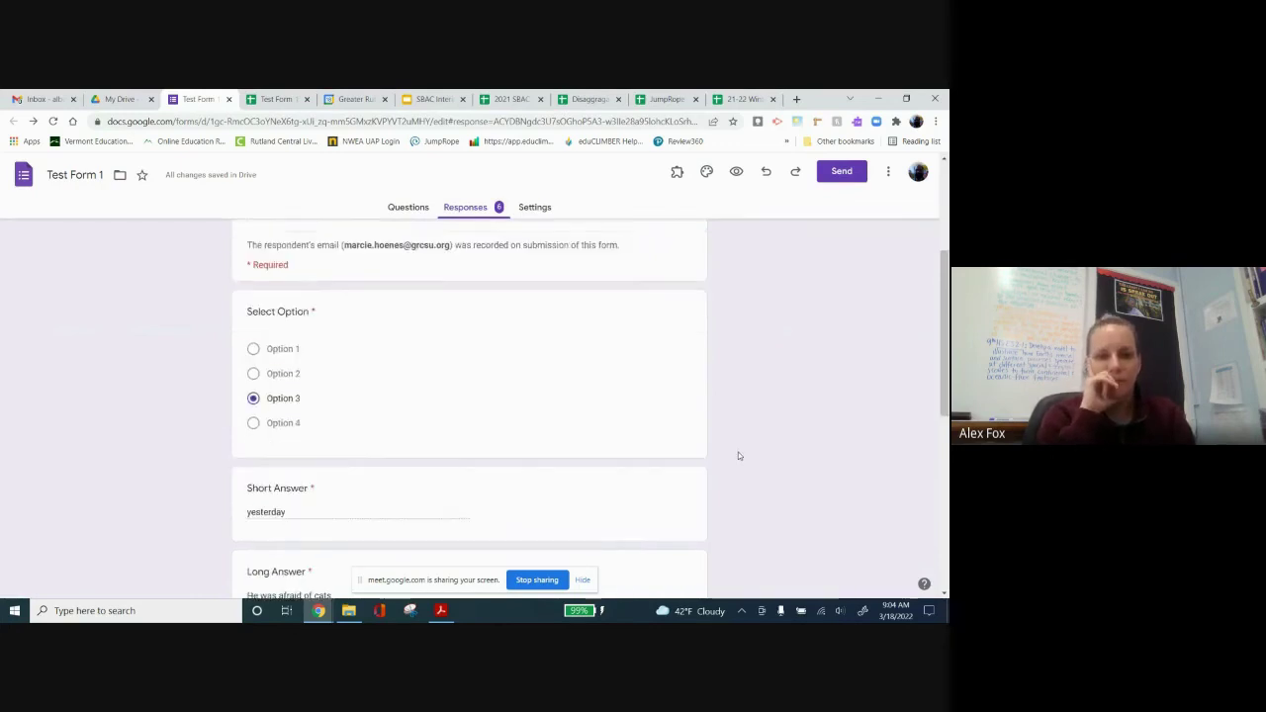
scroll(738, 452, "up", 3)
scroll(737, 452, "down", 1)
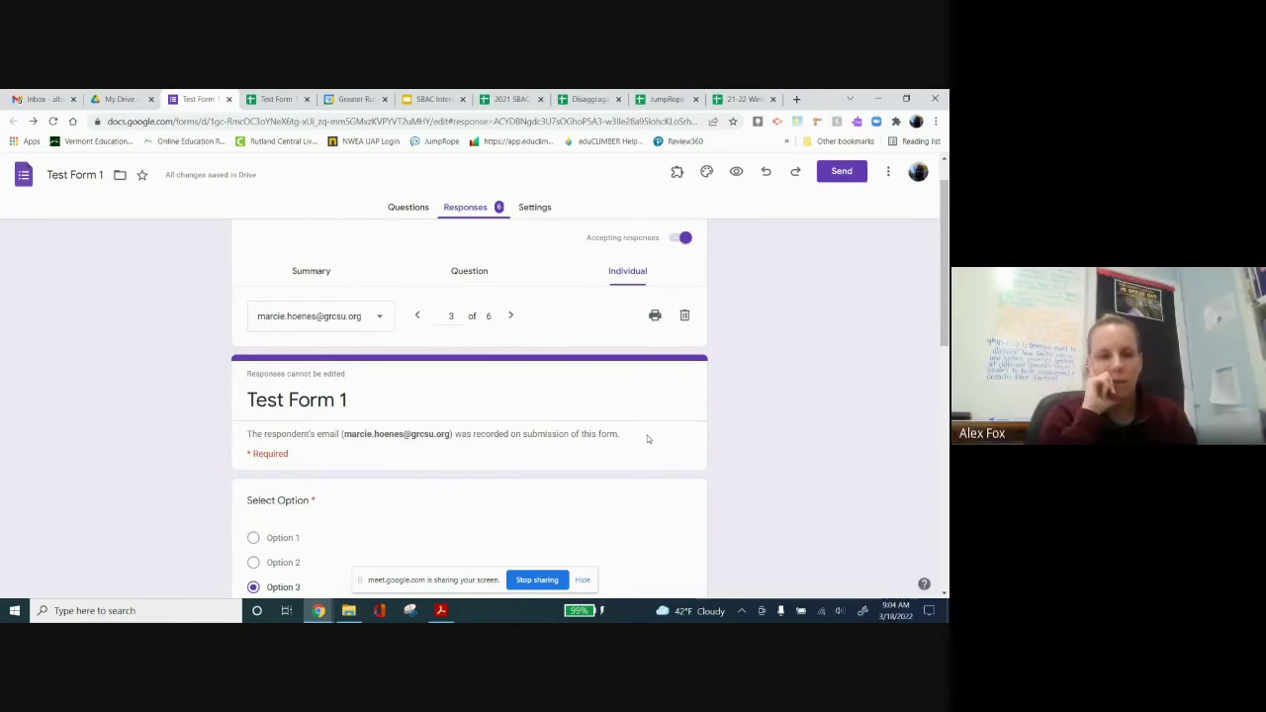
left_click(401, 209)
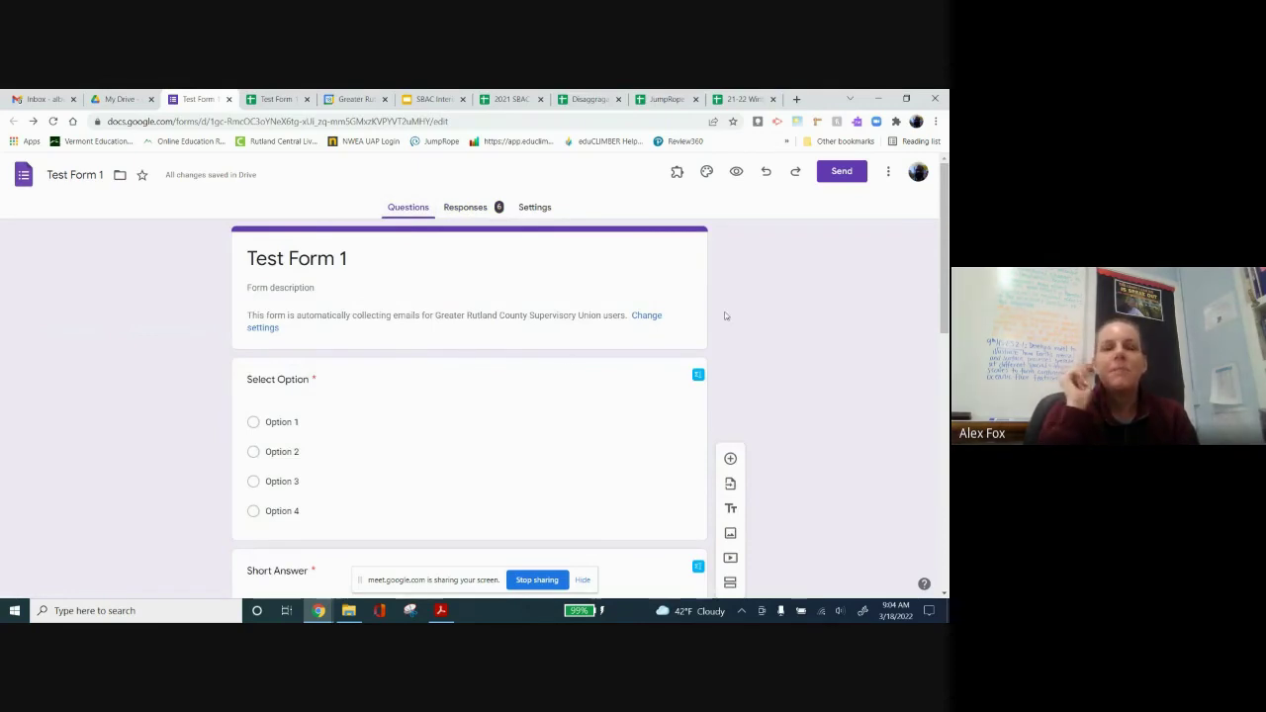
Scroll through the Test Form 1 questions, starting with Select Option and its four options
scroll(788, 498, "down", 3)
scroll(788, 499, "down", 4)
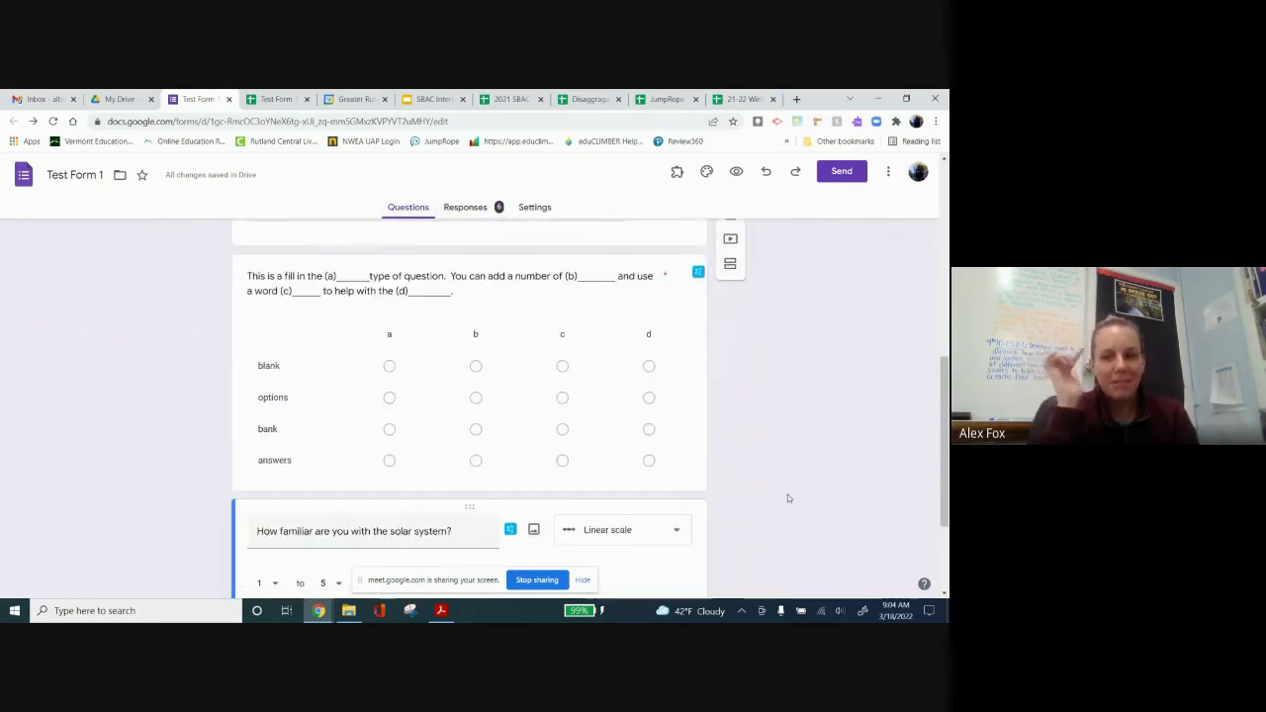
scroll(788, 498, "up", 5)
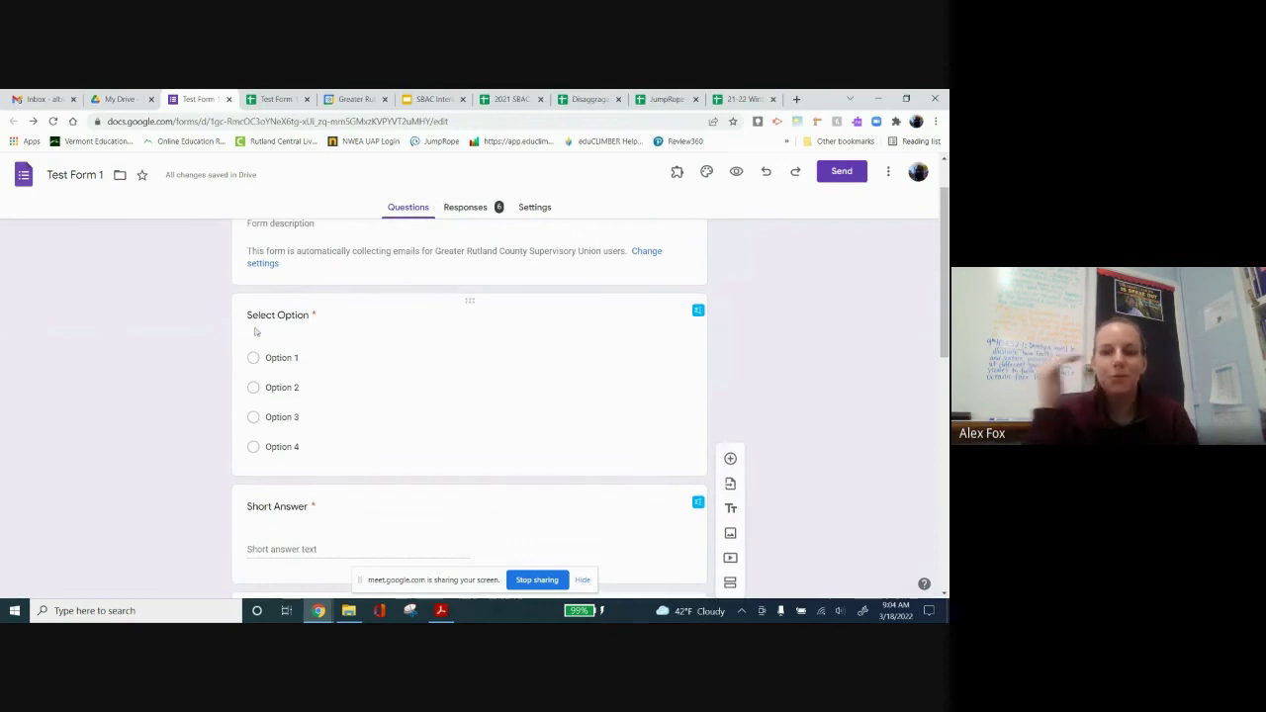
scroll(181, 334, "up", 1)
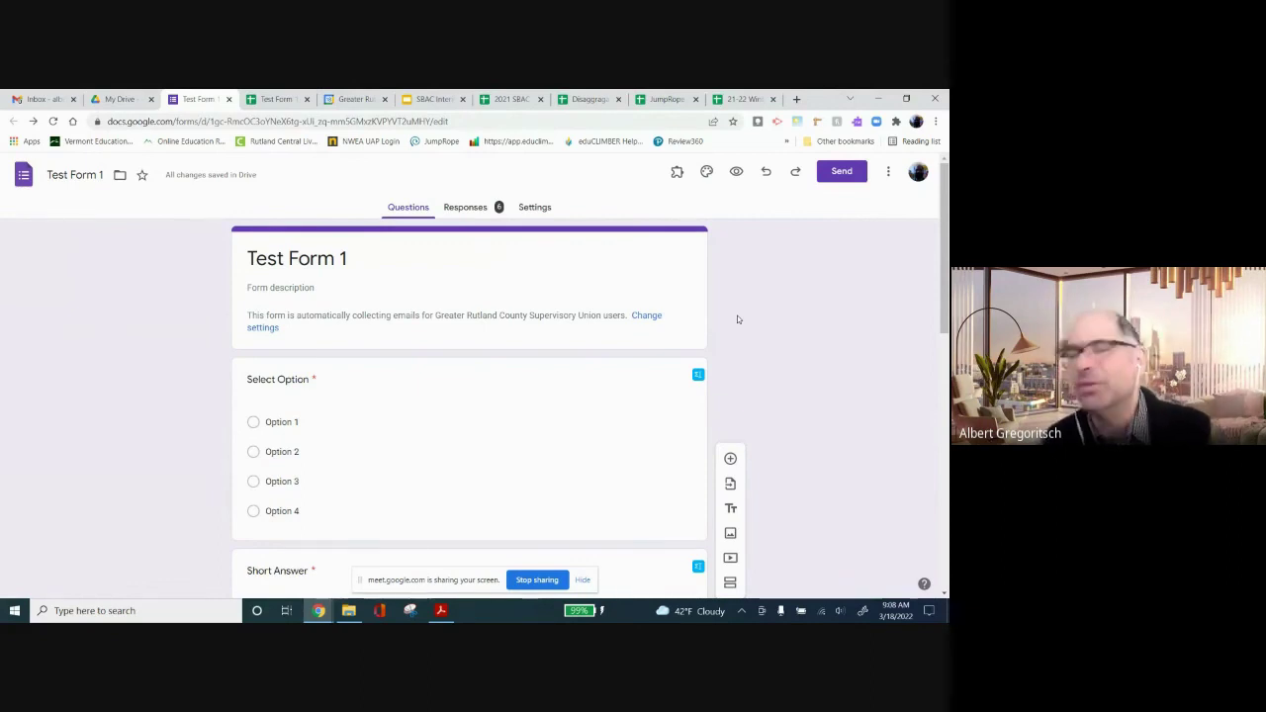
Turn off the filter on the Test Form 1 (Responses) sheet so all responses show, then return to the form
left_click(276, 95)
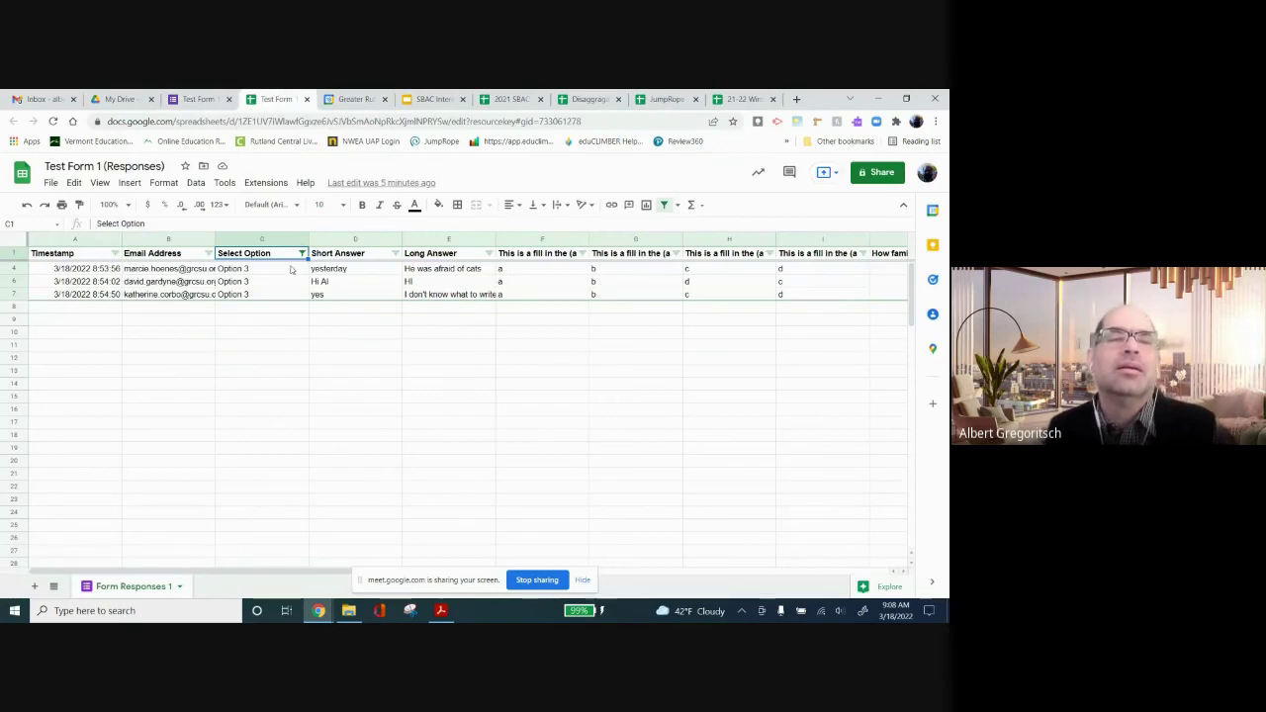
left_click(665, 207)
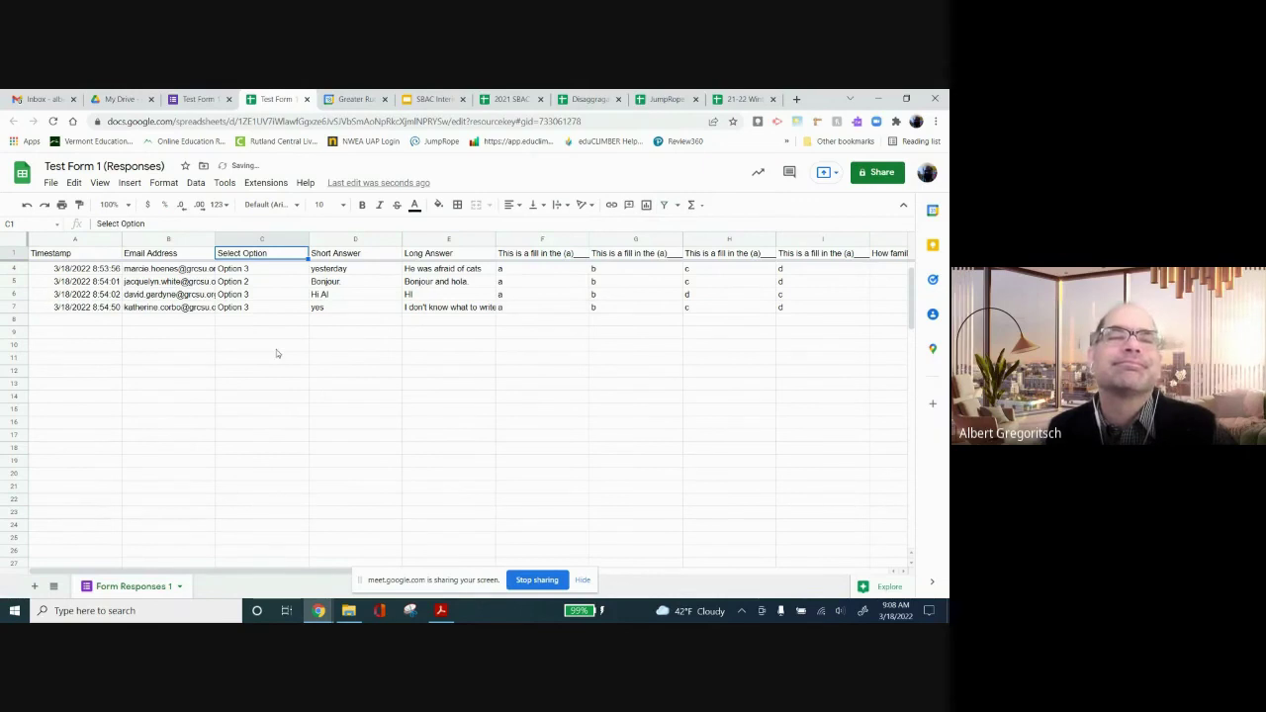
left_click(197, 99)
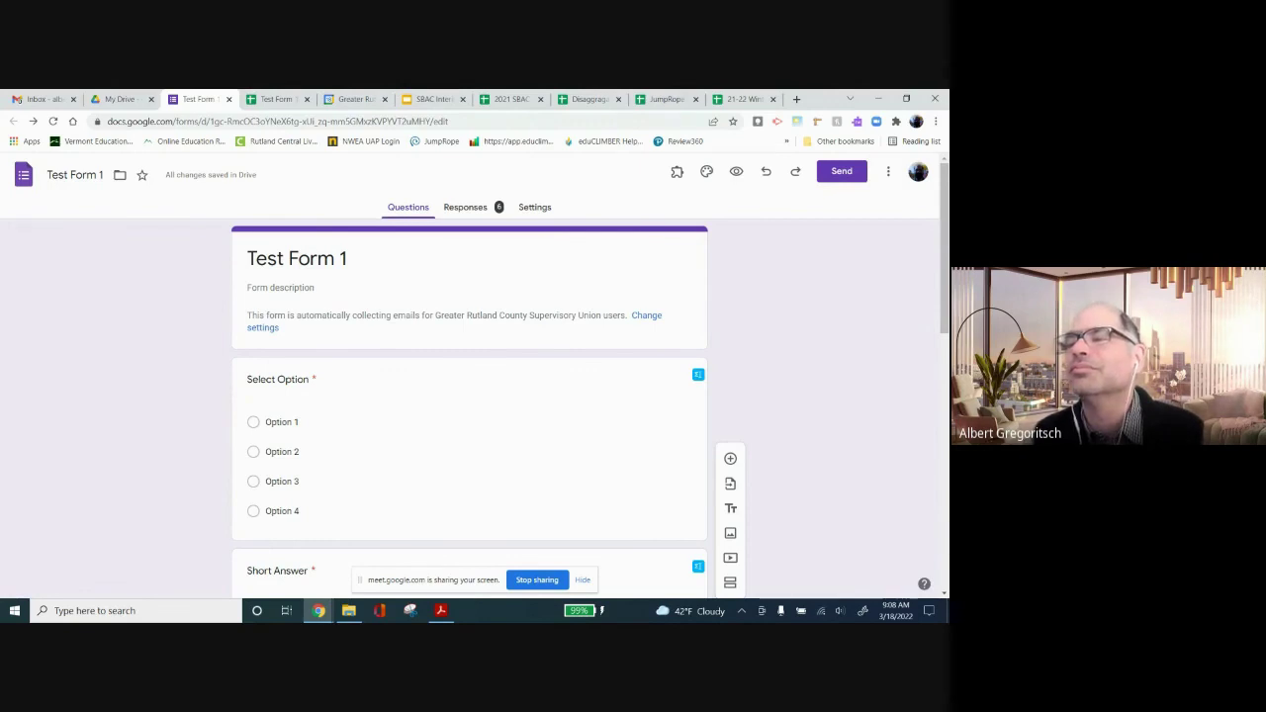
Switch back to the Google Meet call with its in-call messages panel showing
key("alt+Tab")
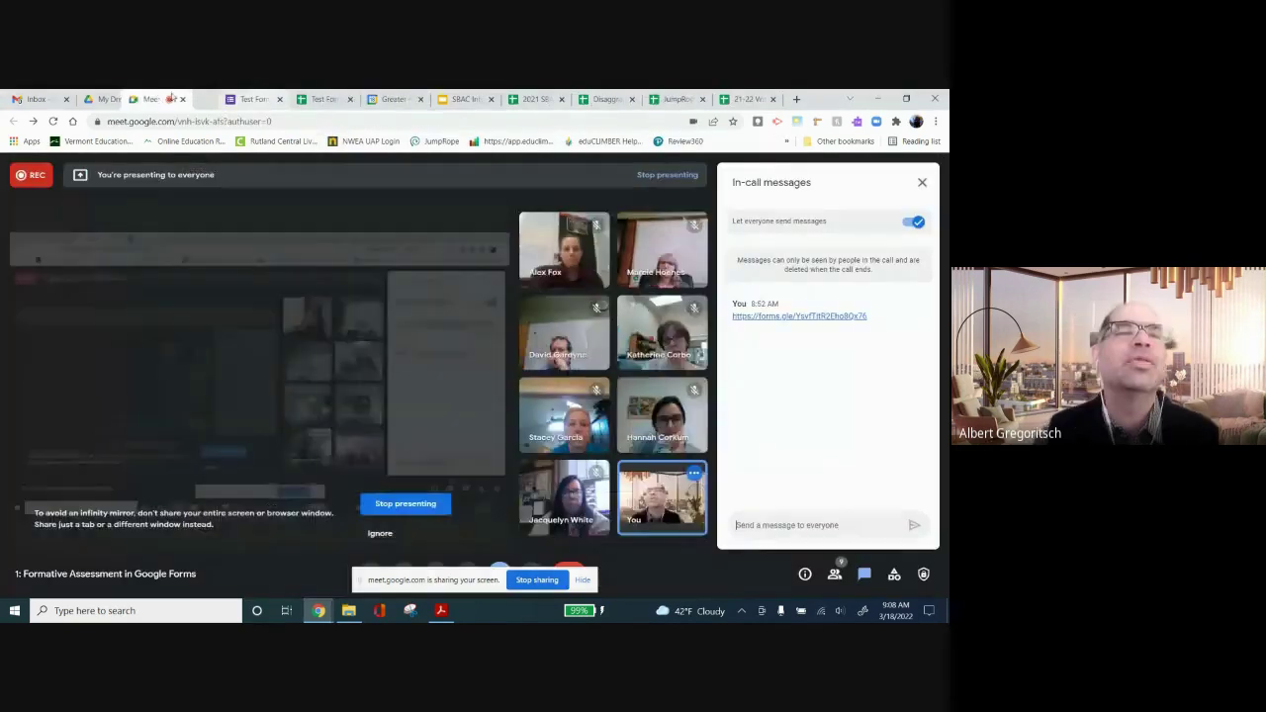